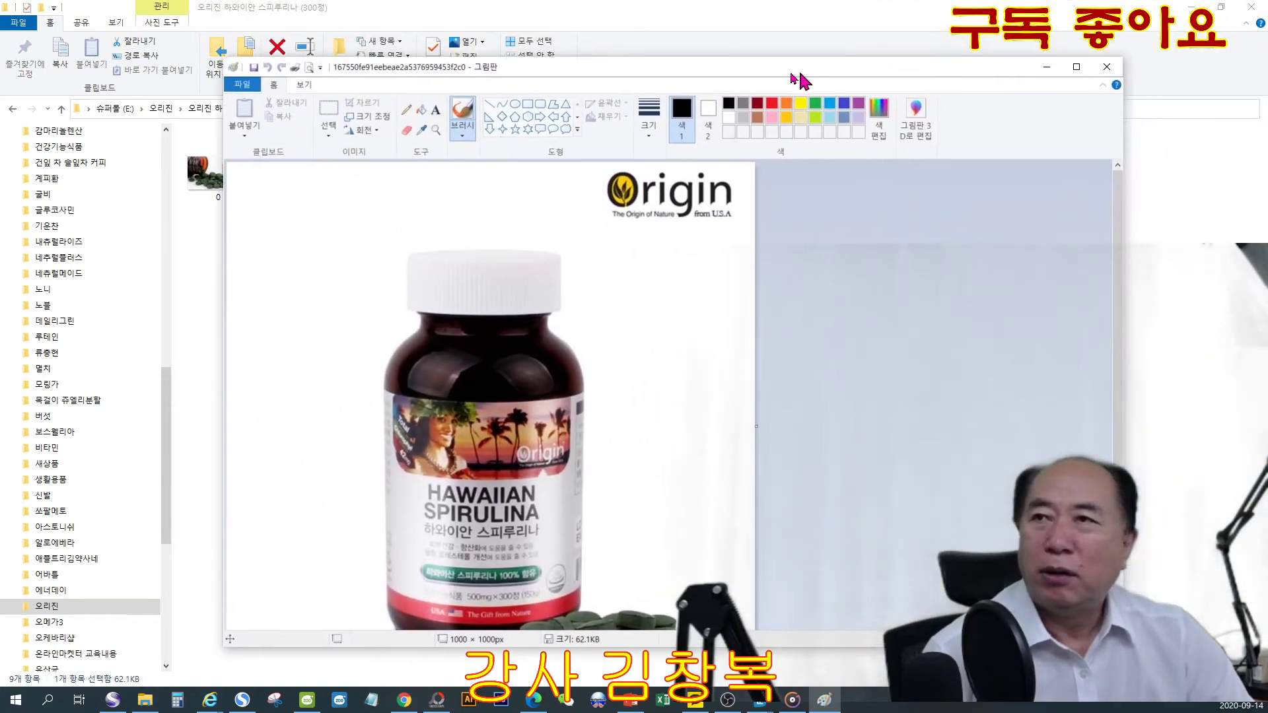
pyautogui.moveTo(793, 74); pyautogui.dragTo(744, 76)
pyautogui.click(320, 119)
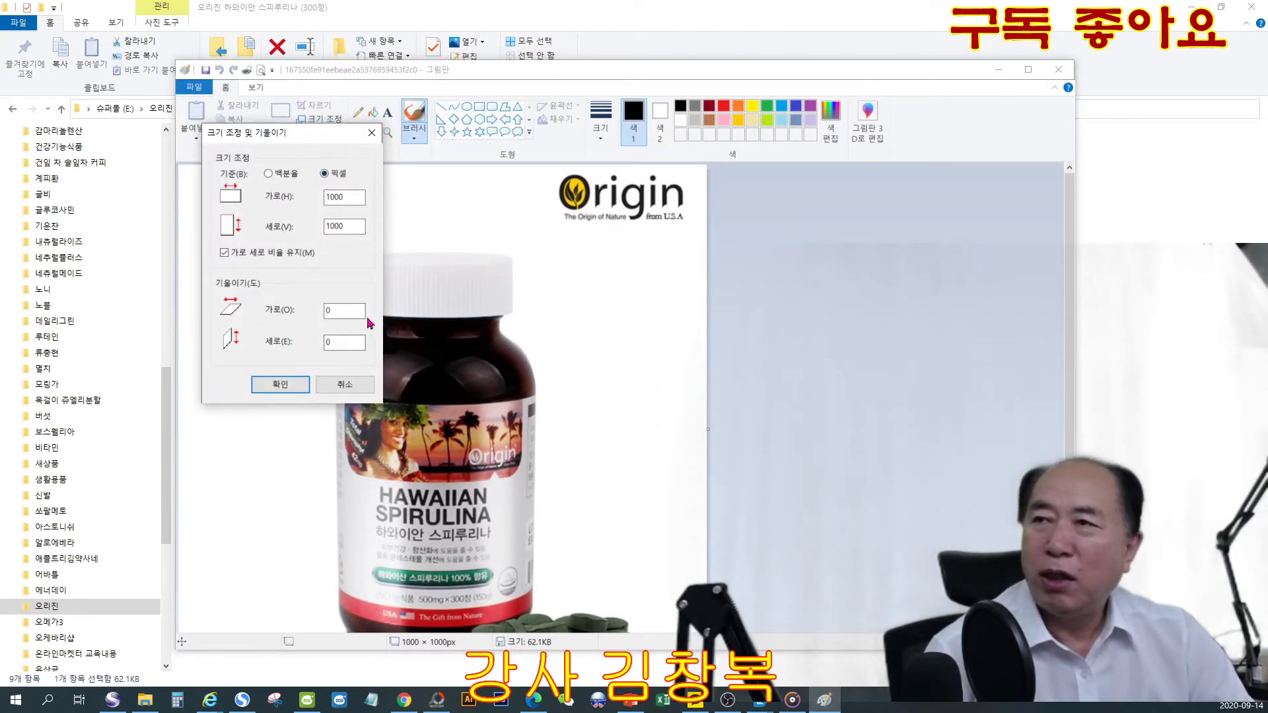
pyautogui.click(372, 133)
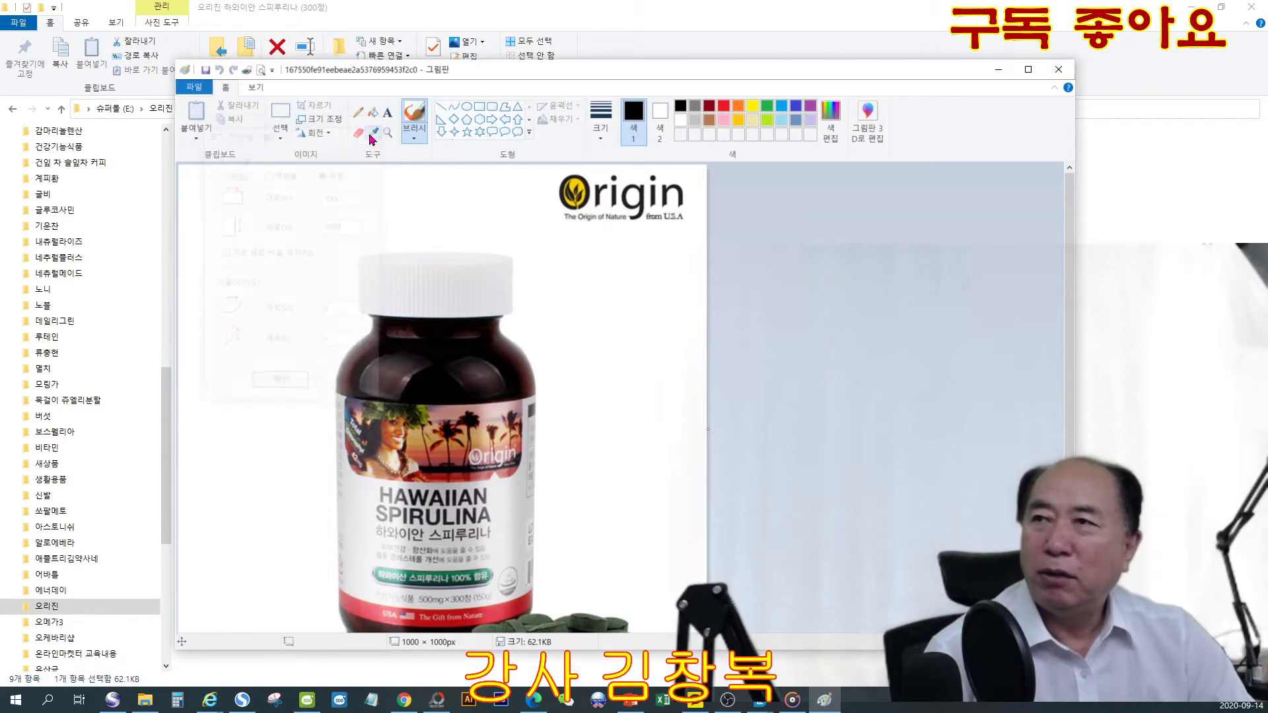
# Step: Resize the spirulina bottle image by pixels at 1000 × 1000, save it and close the image
pyautogui.click(327, 126)
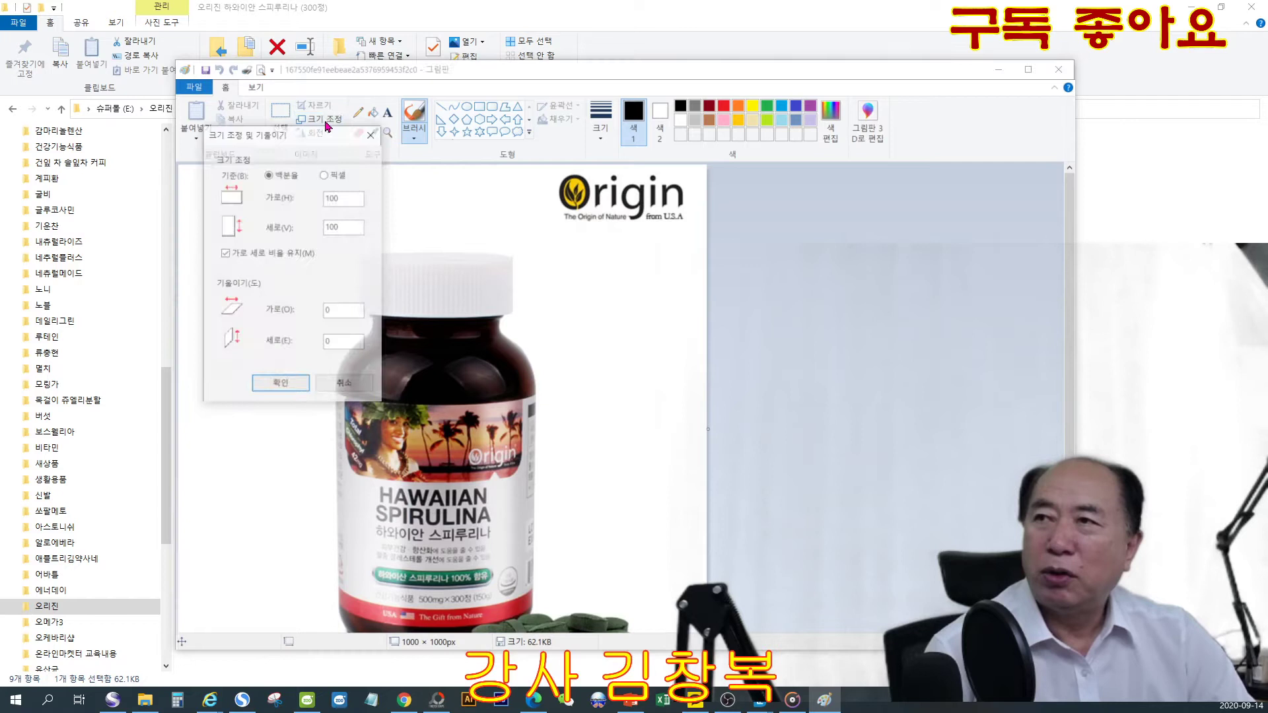
pyautogui.click(325, 175)
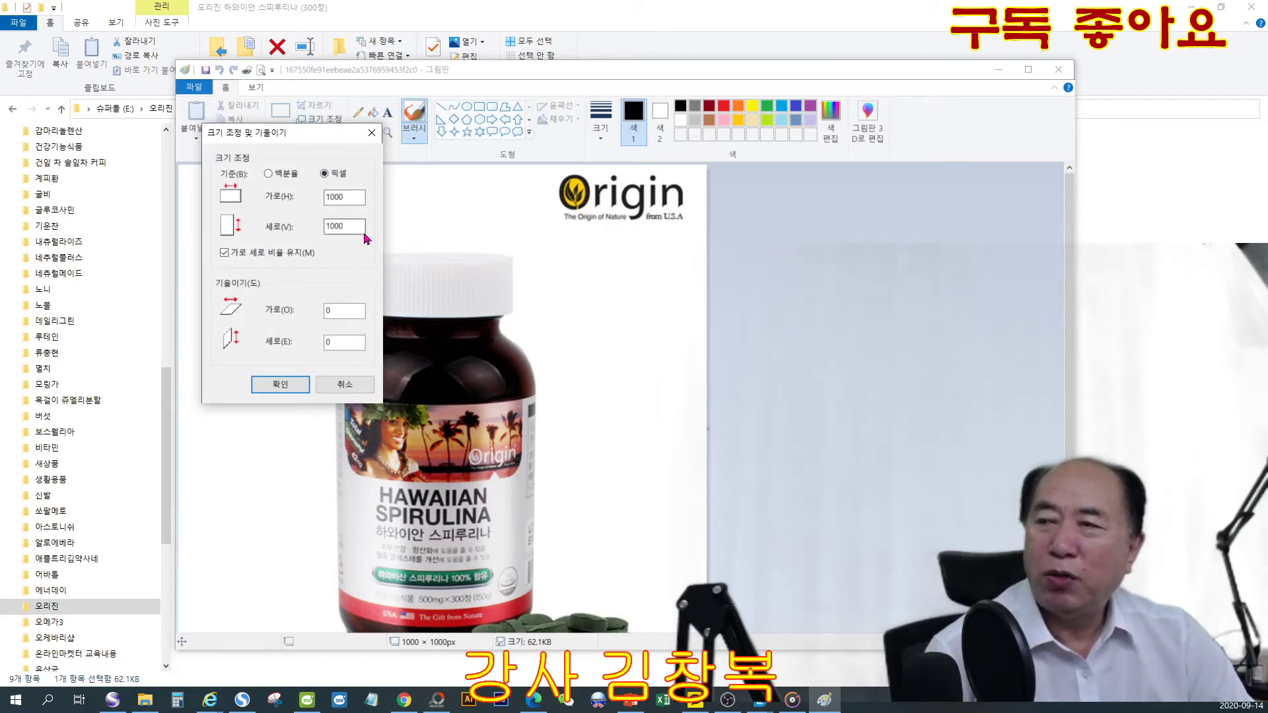
pyautogui.click(280, 385)
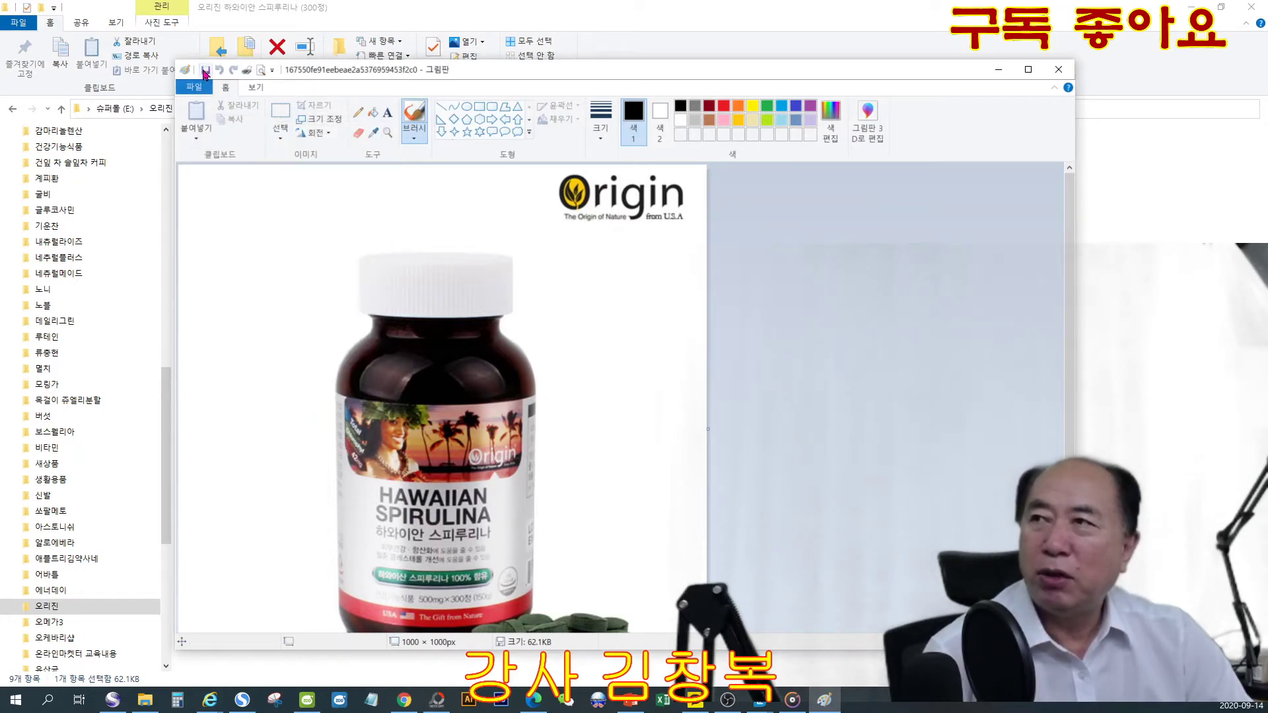
pyautogui.click(205, 70)
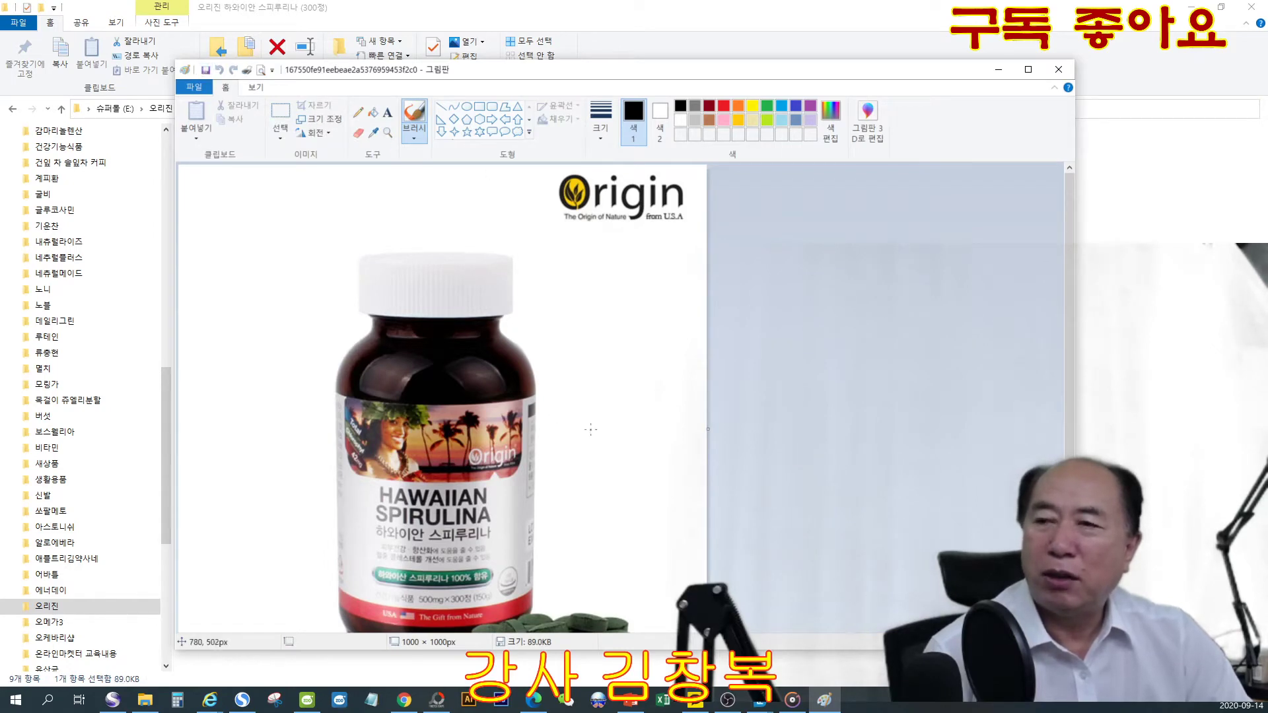
pyautogui.click(1060, 70)
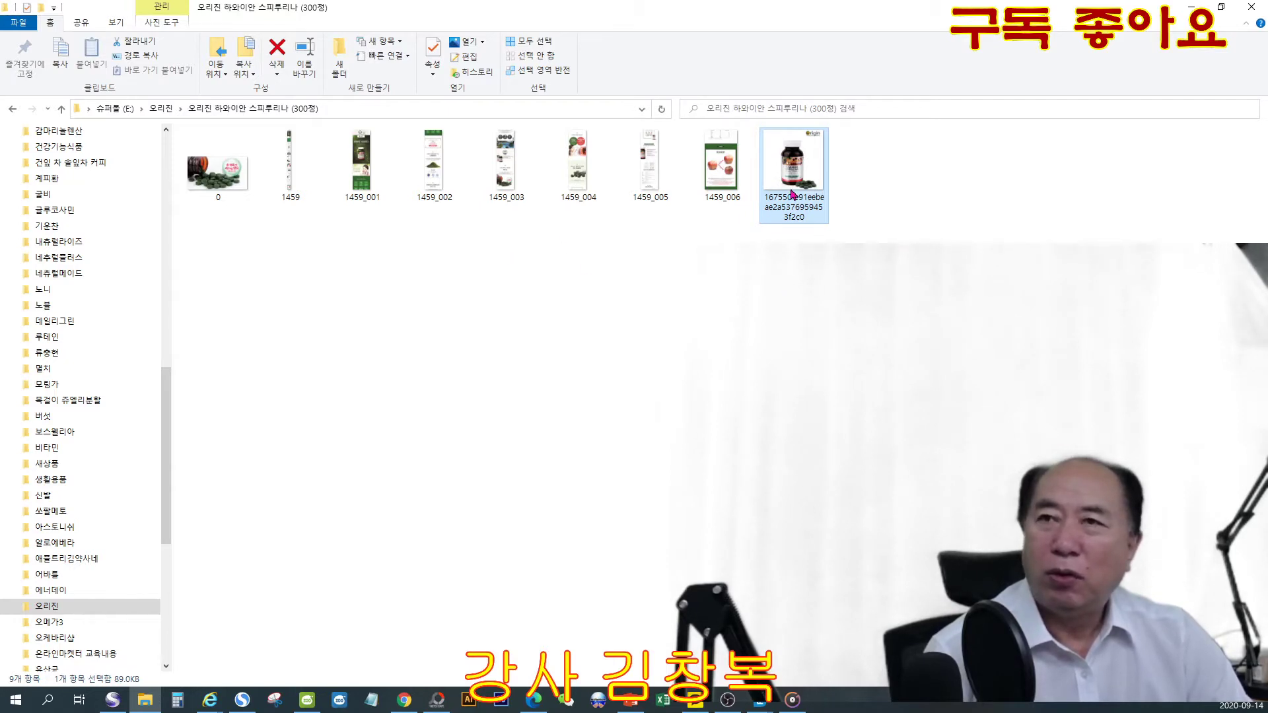
# Step: Select images 1459_001 to 1459_005, close the folder, and switch to the spirulina product page in Internet Explorer
pyautogui.moveTo(358, 222); pyautogui.dragTo(658, 198)
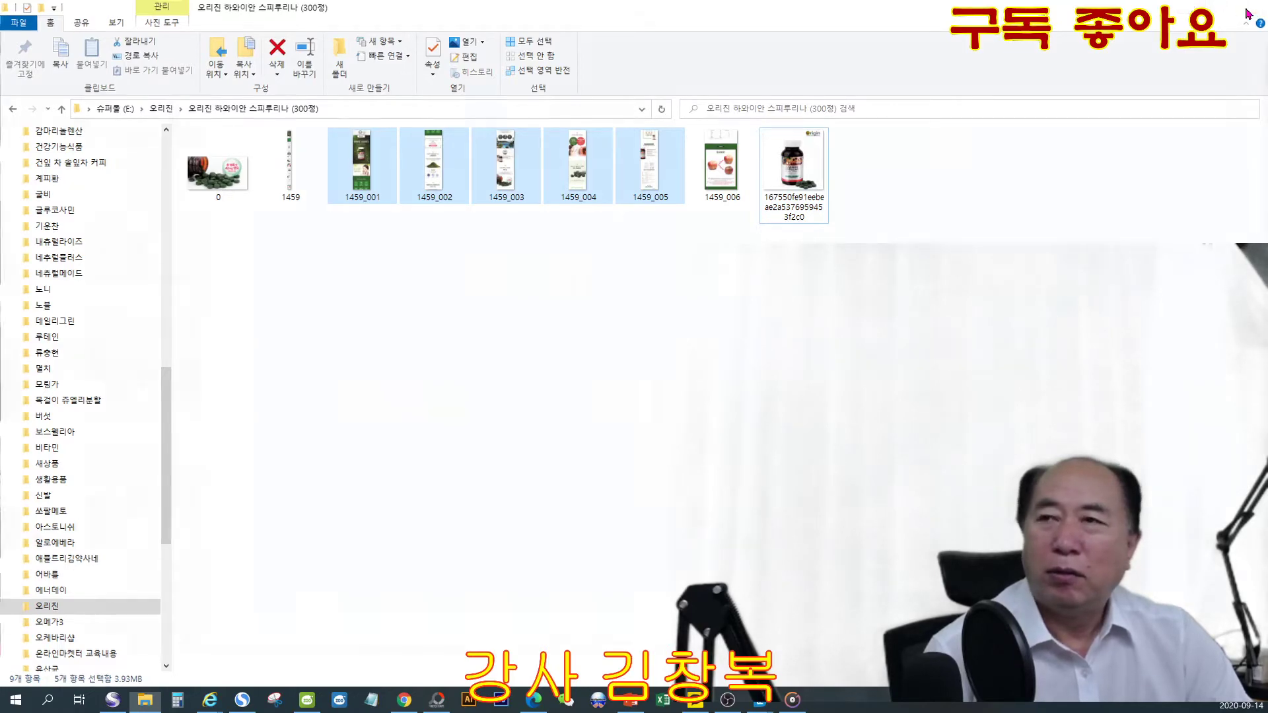
pyautogui.click(1252, 8)
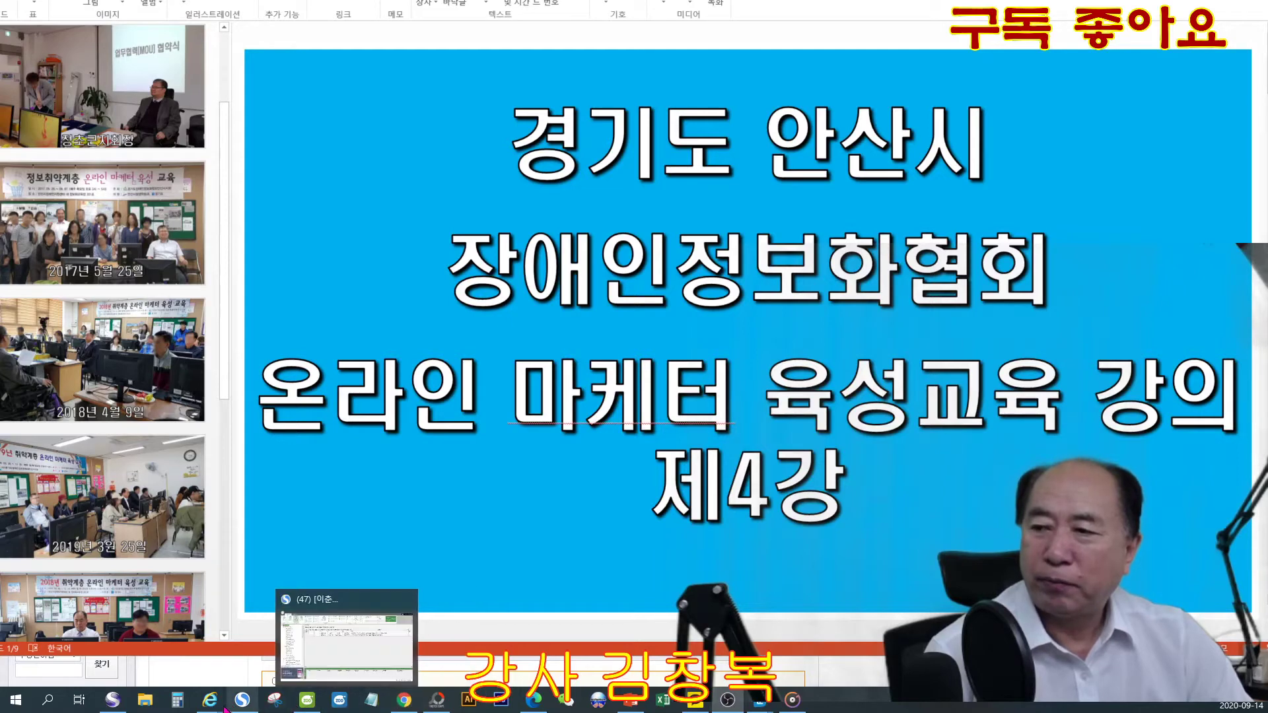
pyautogui.moveTo(212, 708)
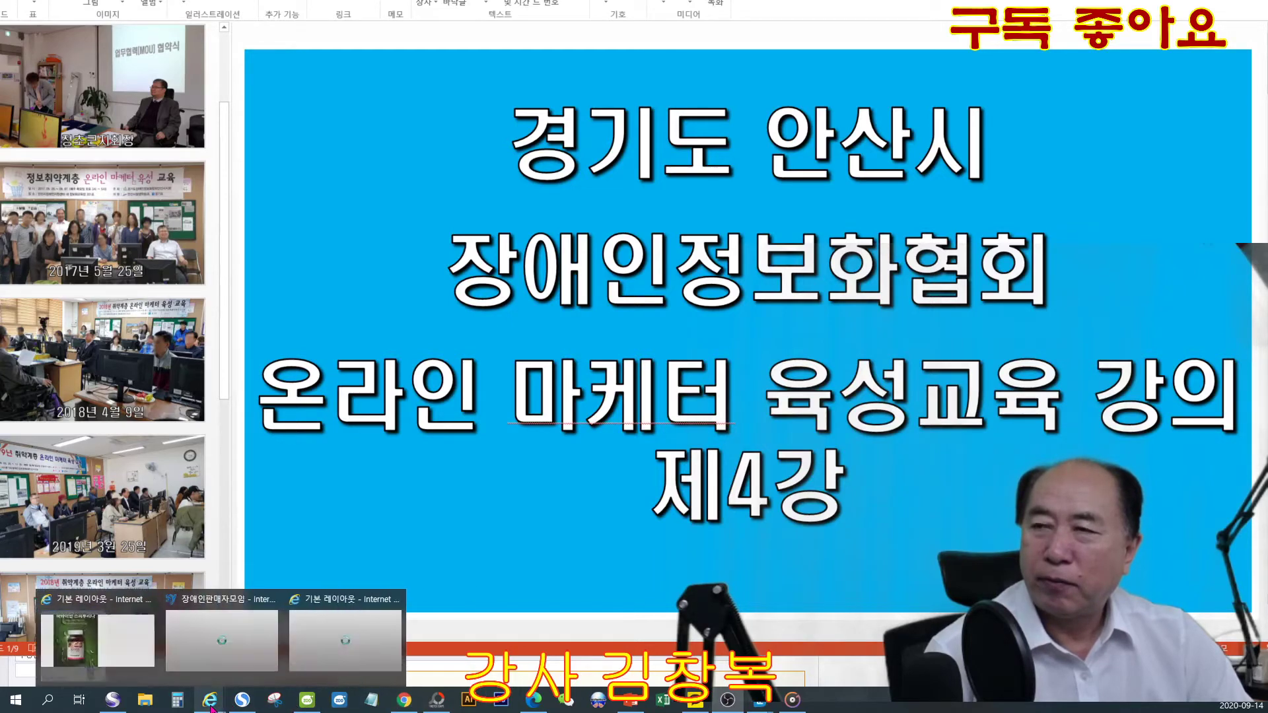
pyautogui.click(101, 670)
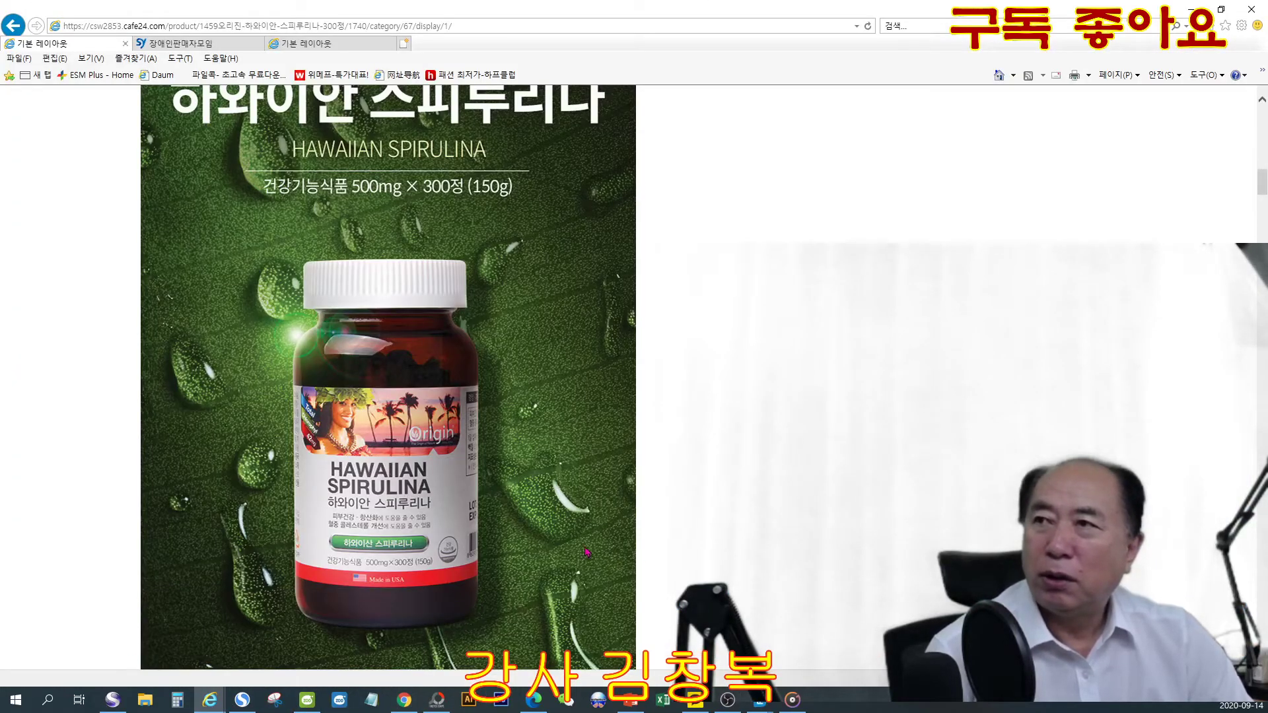
# Step: Examine the opening of the Hawaiian Spirulina detail images, from the bottle banner to the six product benefits
pyautogui.scroll(1, 584, 552)
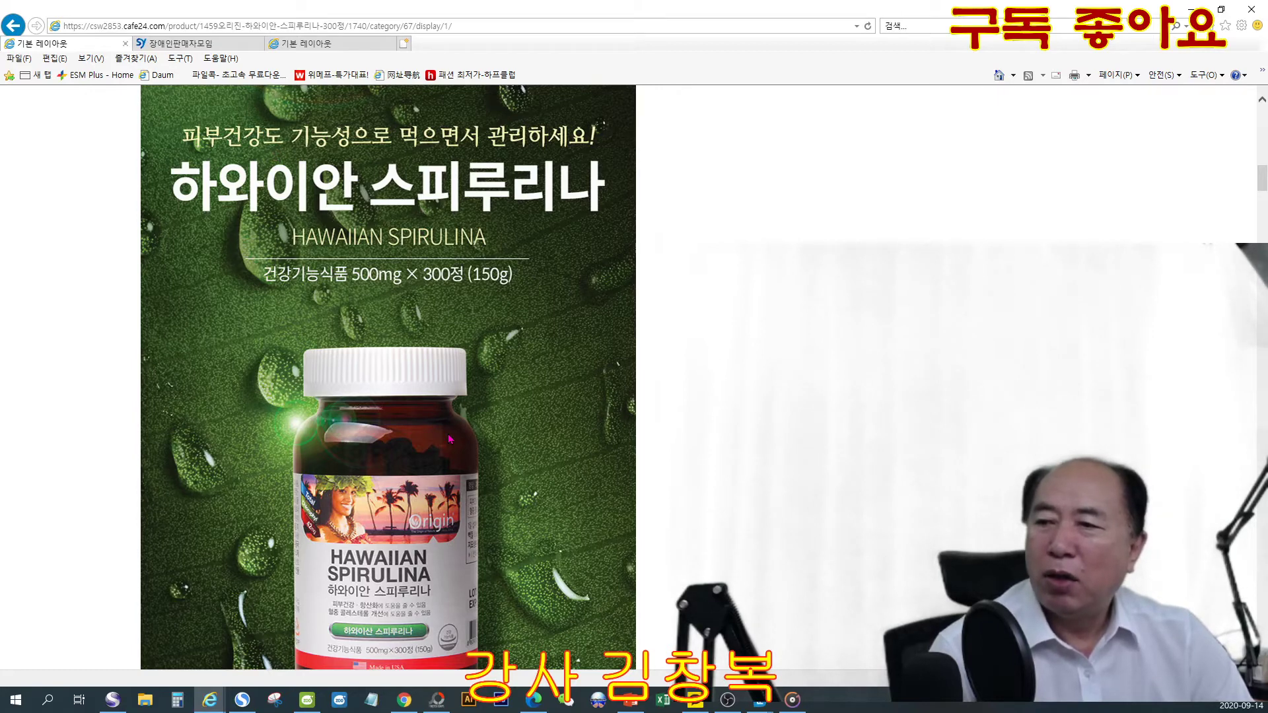
pyautogui.scroll(-1, 450, 439)
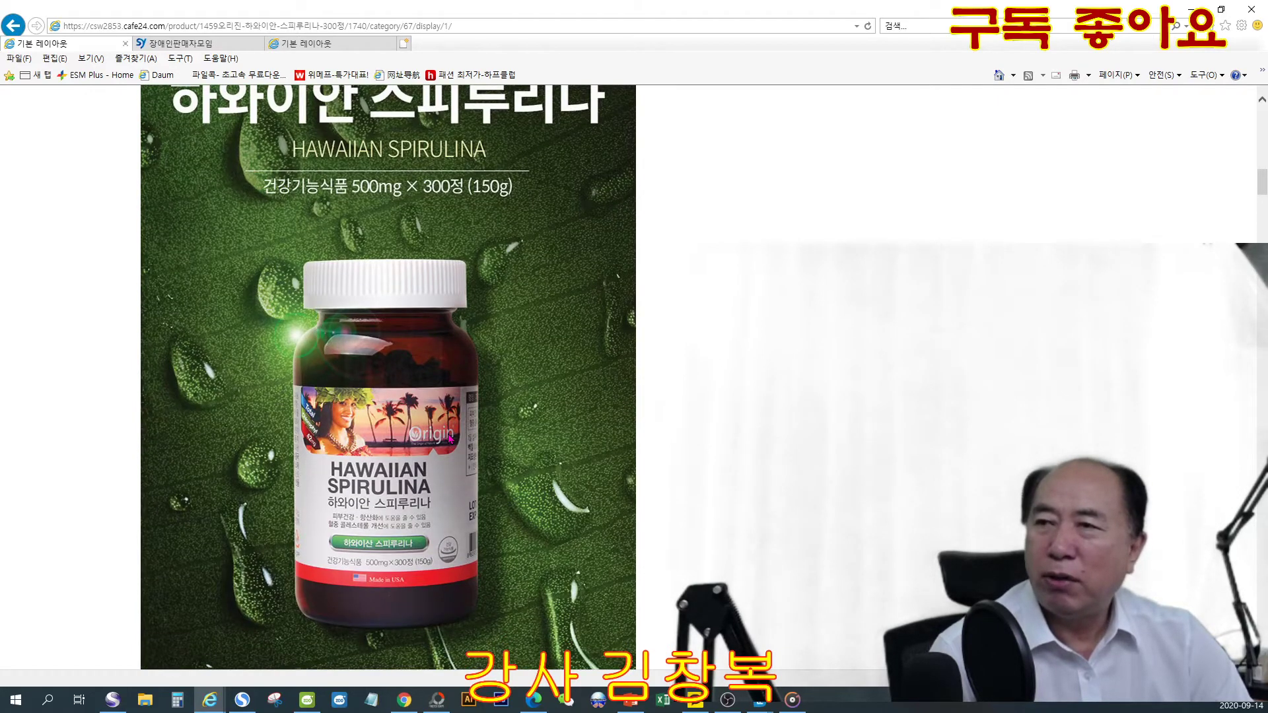
pyautogui.scroll(-3, 450, 439)
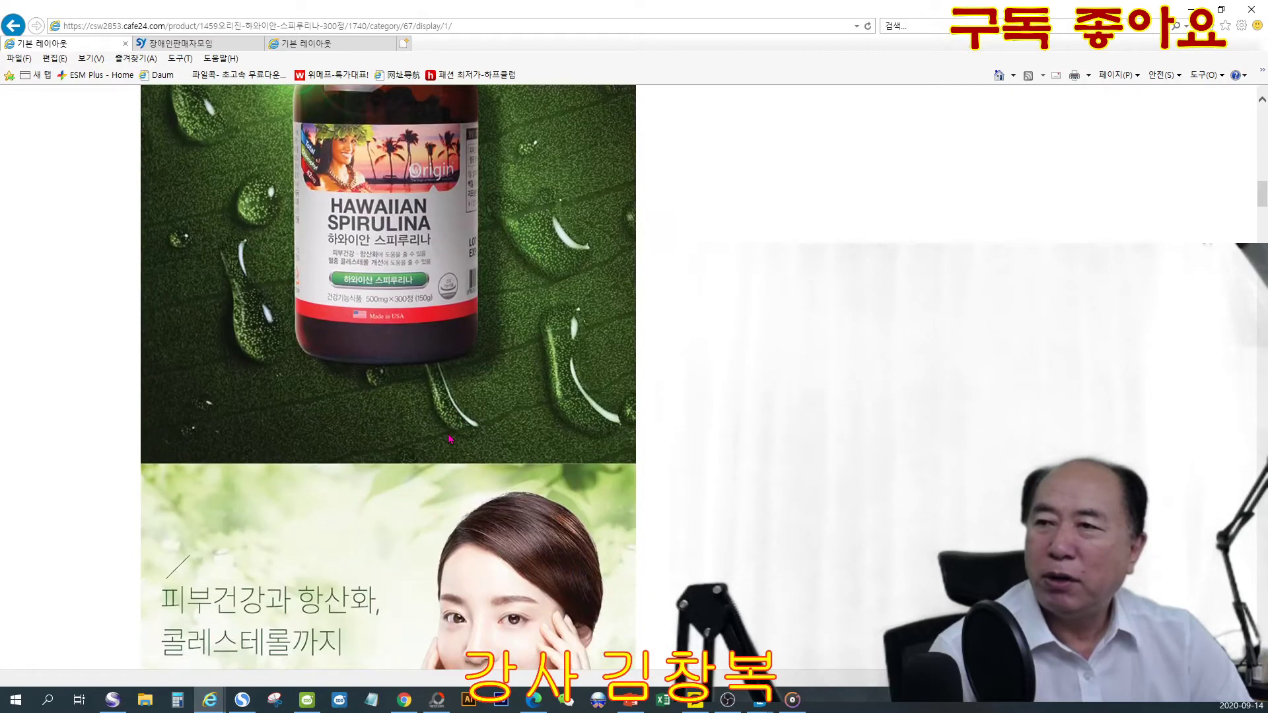
pyautogui.scroll(-2, 450, 439)
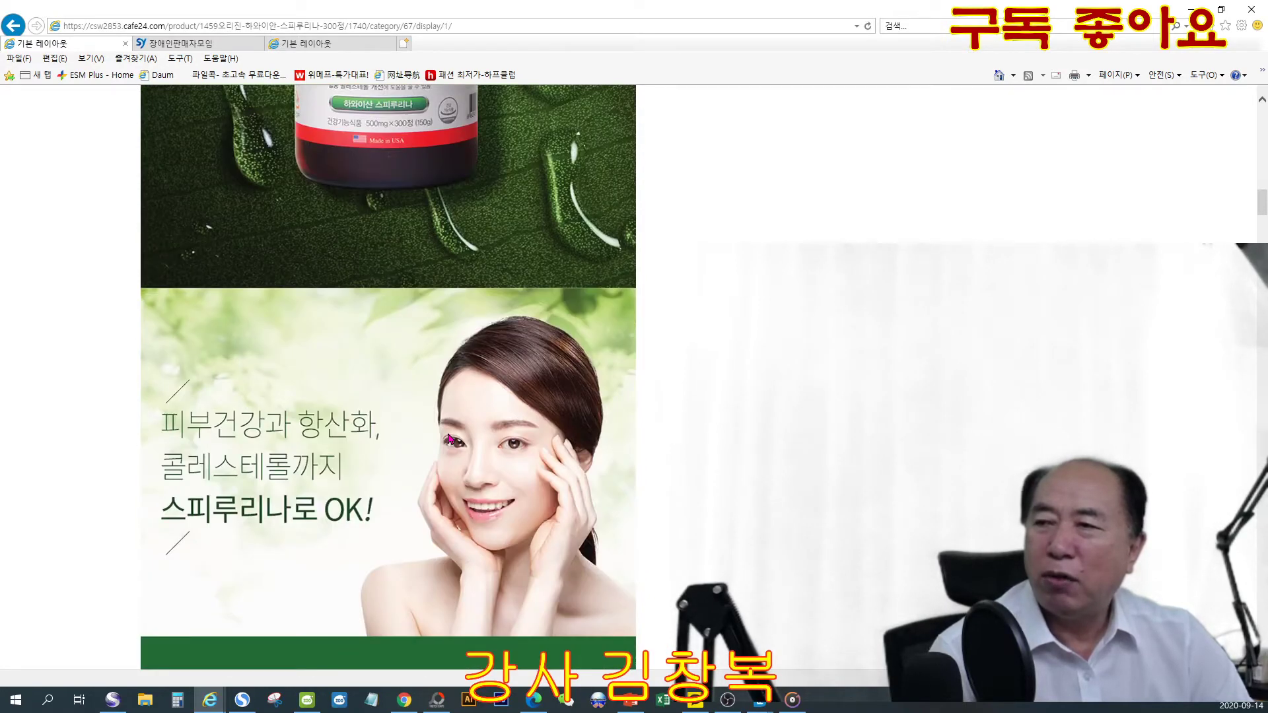
pyautogui.scroll(-1, 450, 439)
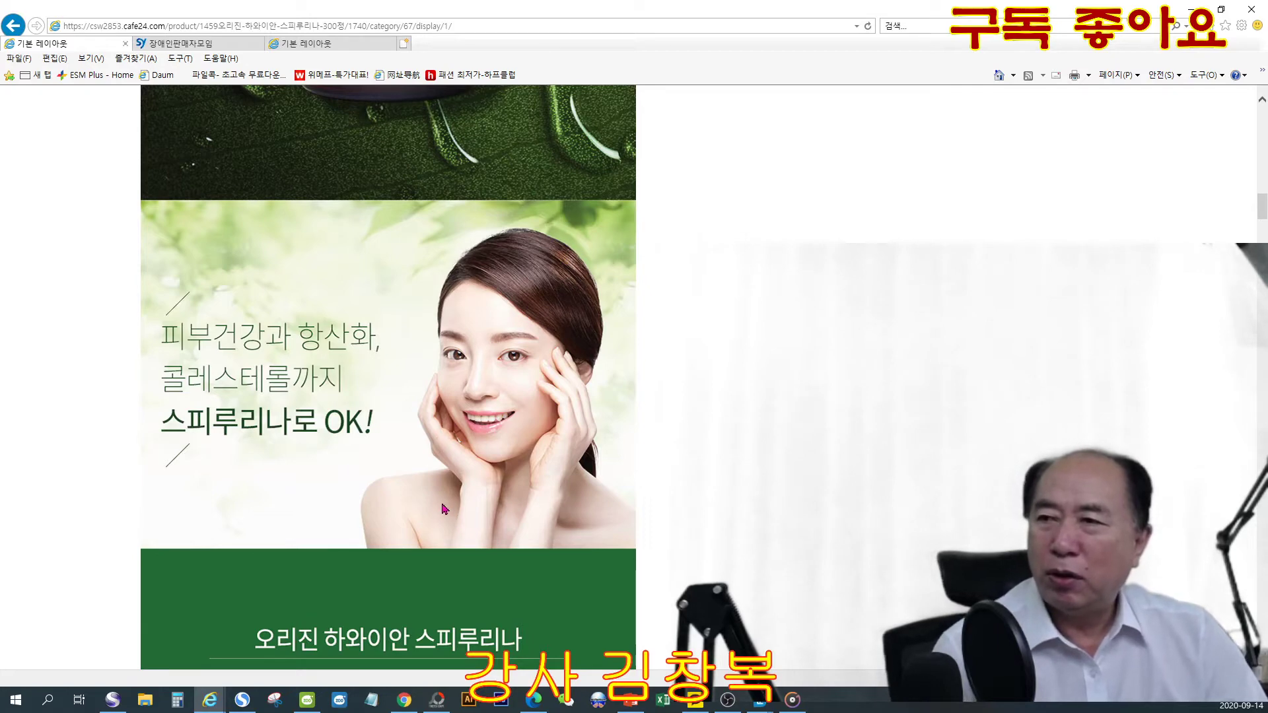
pyautogui.scroll(-3, 444, 518)
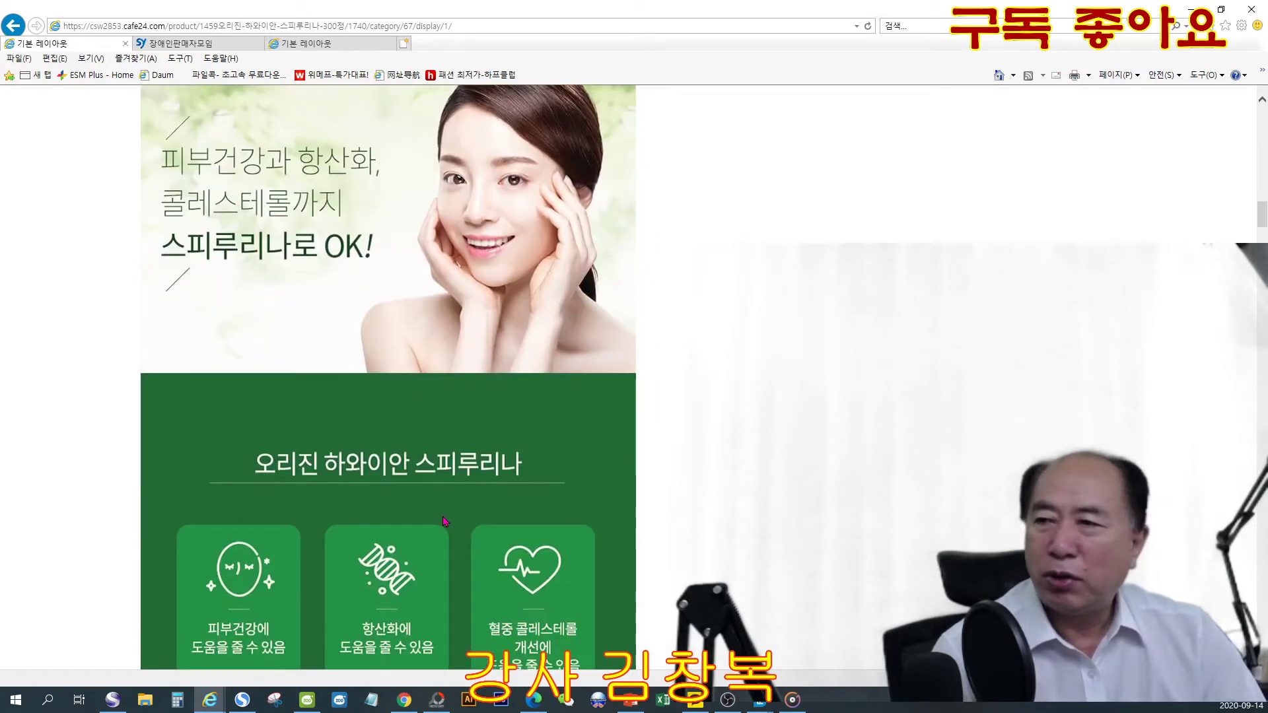
pyautogui.scroll(-2, 443, 521)
pyautogui.scroll(-3, 443, 521)
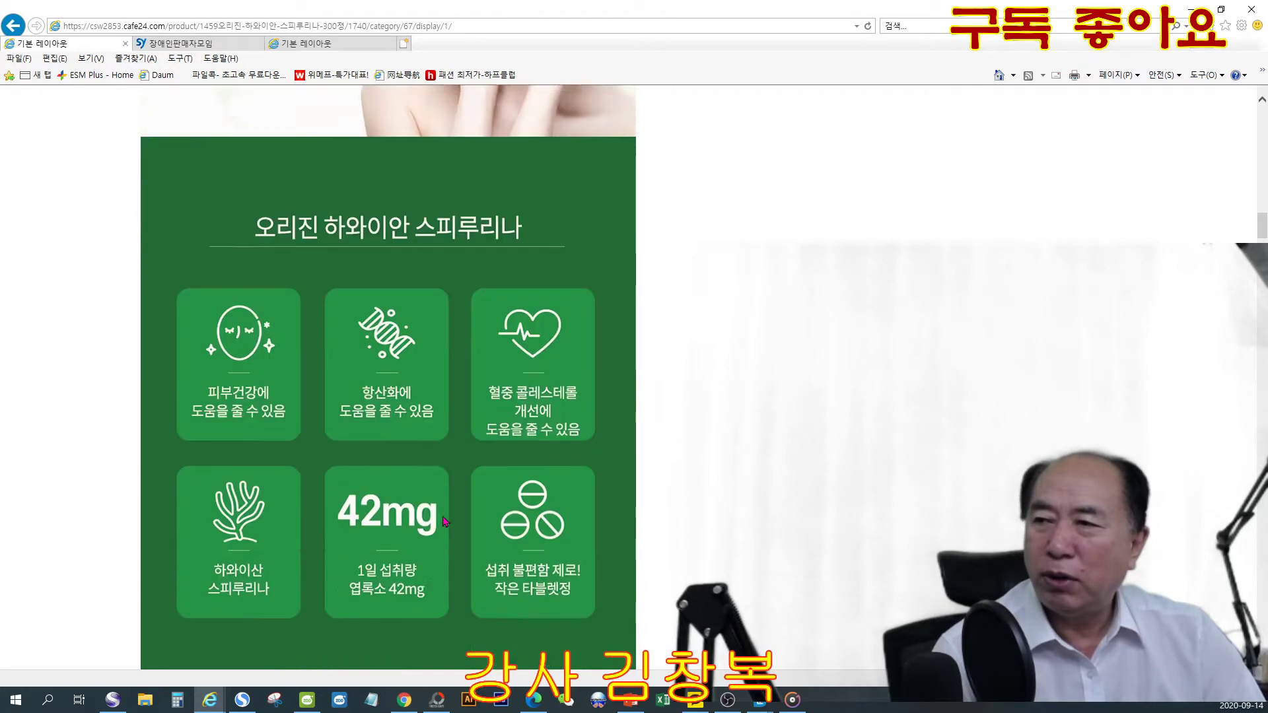
pyautogui.scroll(-5, 443, 520)
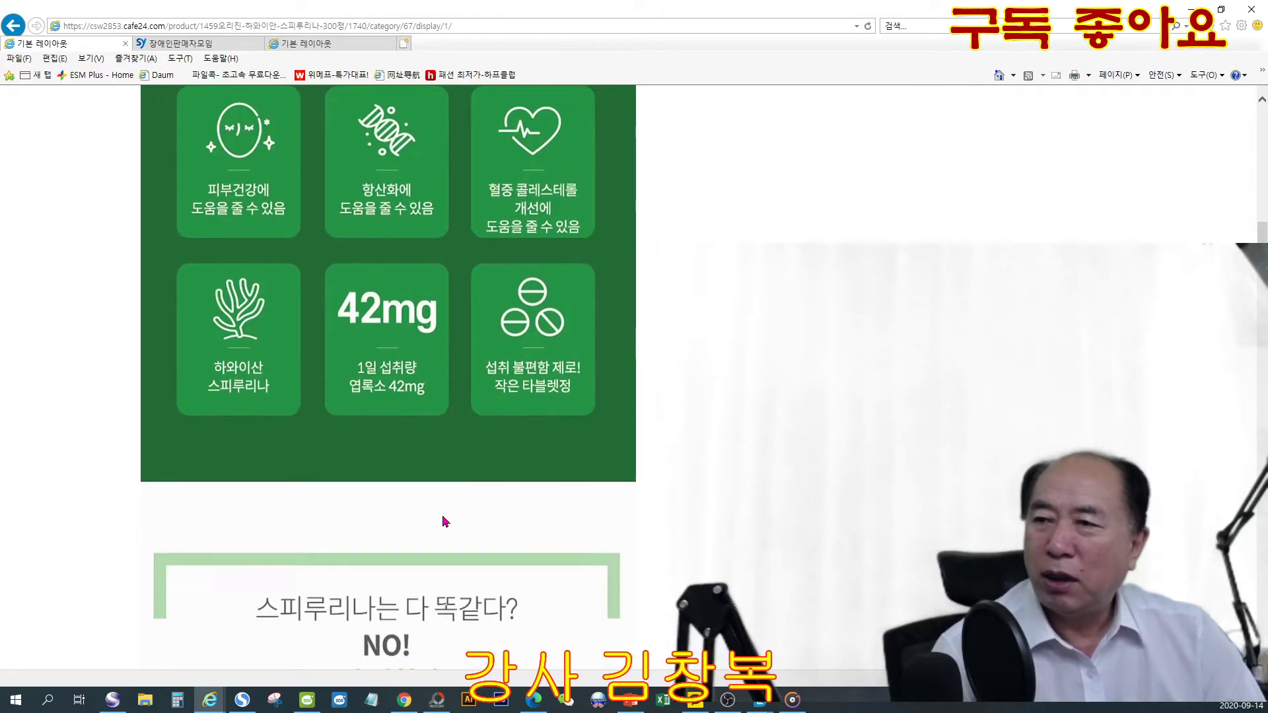
# Step: Read sections 01 and 02 of the spirulina detail page through to the traceability certification
pyautogui.scroll(-4, 445, 521)
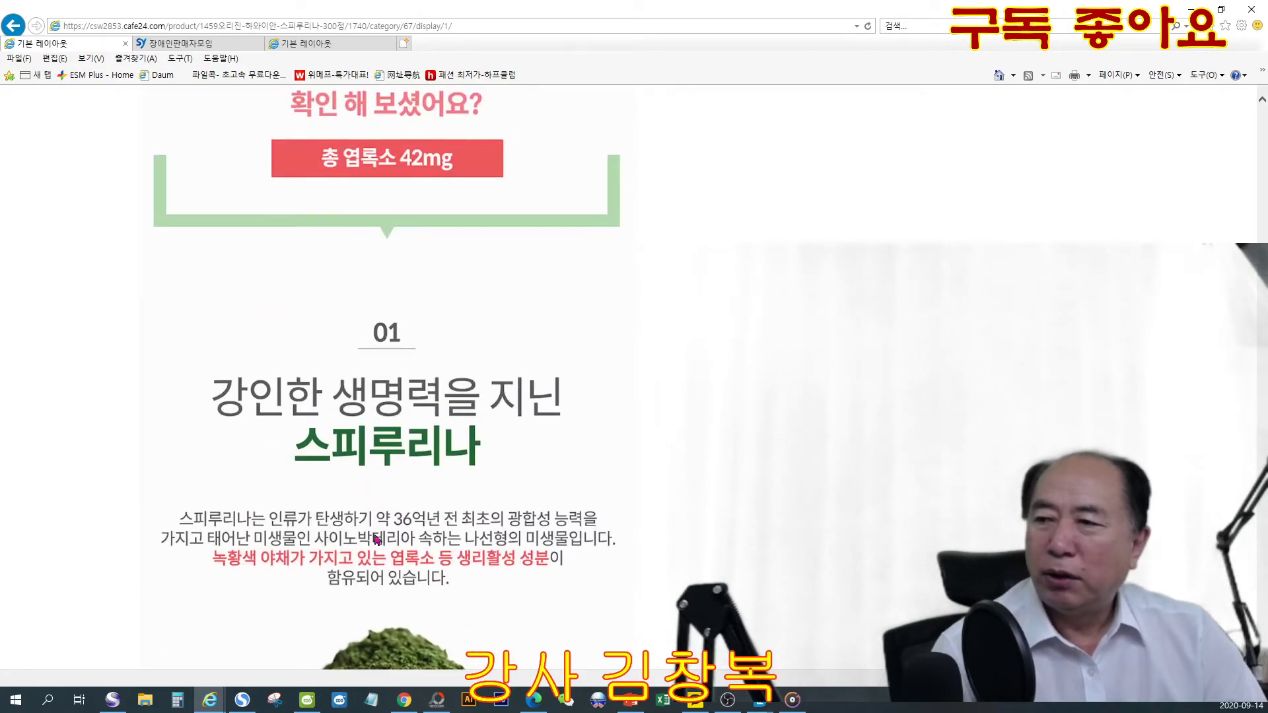
pyautogui.scroll(-1, 323, 558)
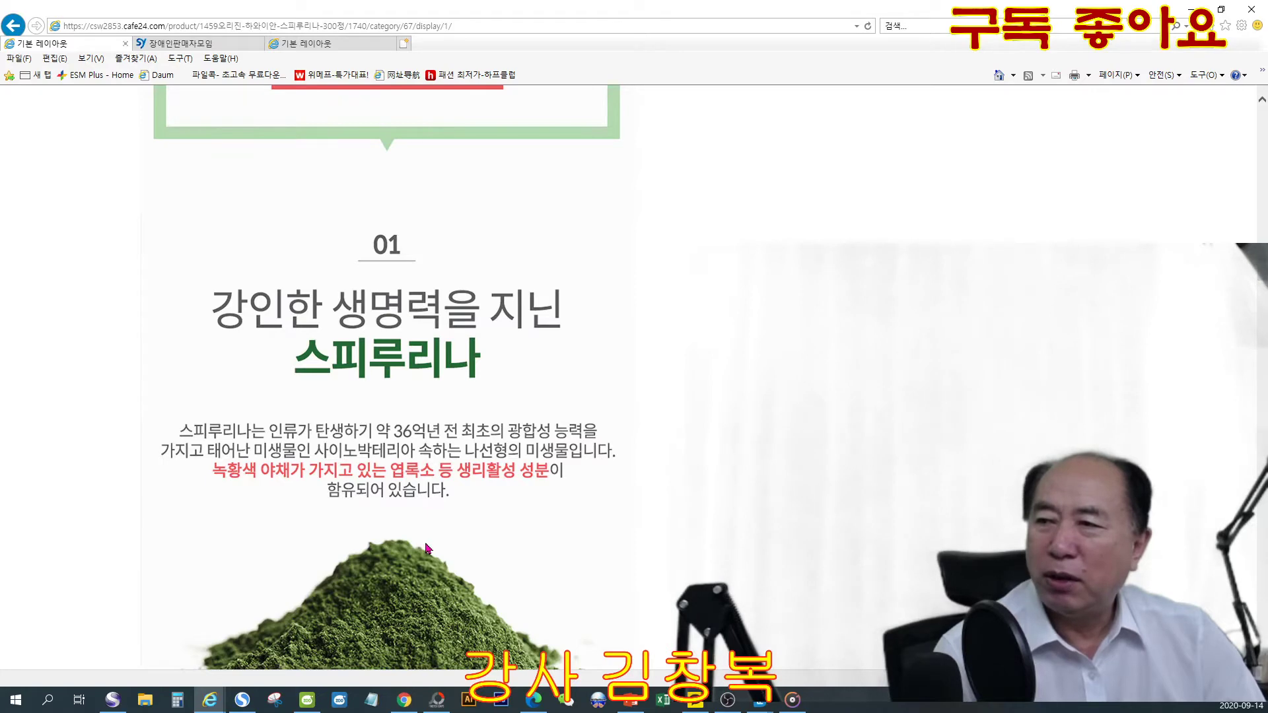
pyautogui.scroll(-5, 426, 548)
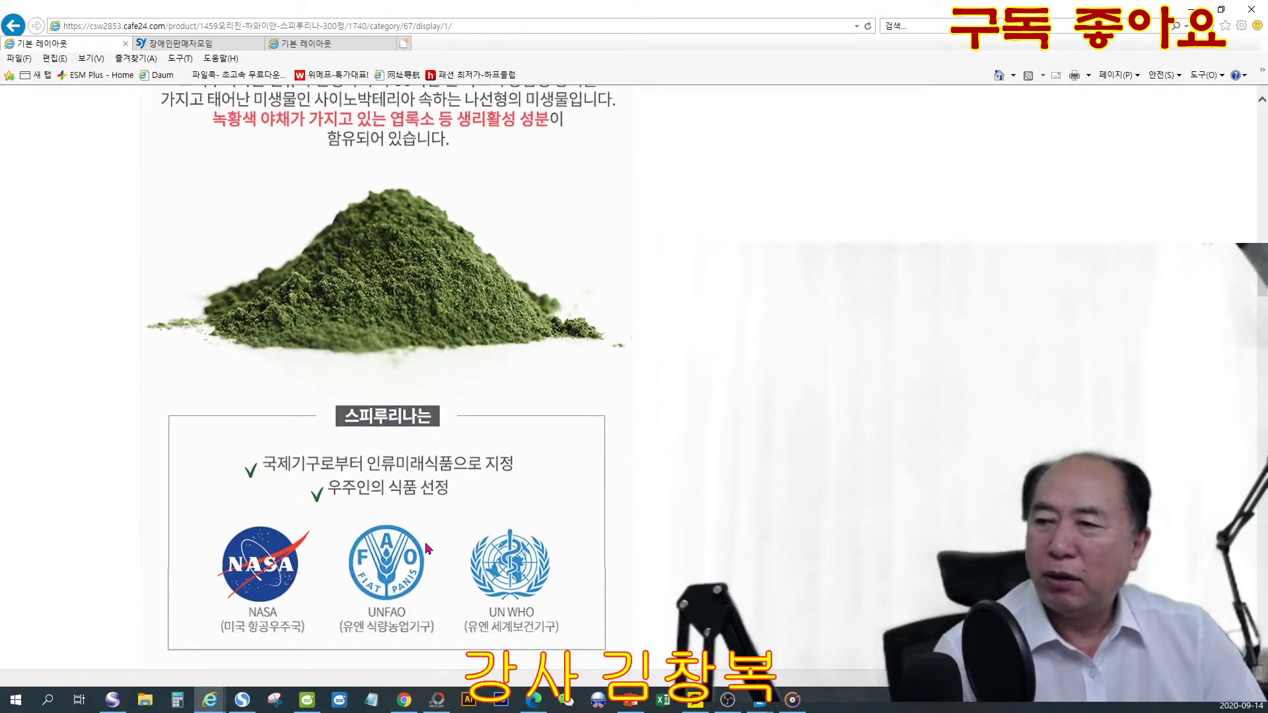
pyautogui.scroll(-3, 427, 548)
pyautogui.scroll(-3, 427, 548)
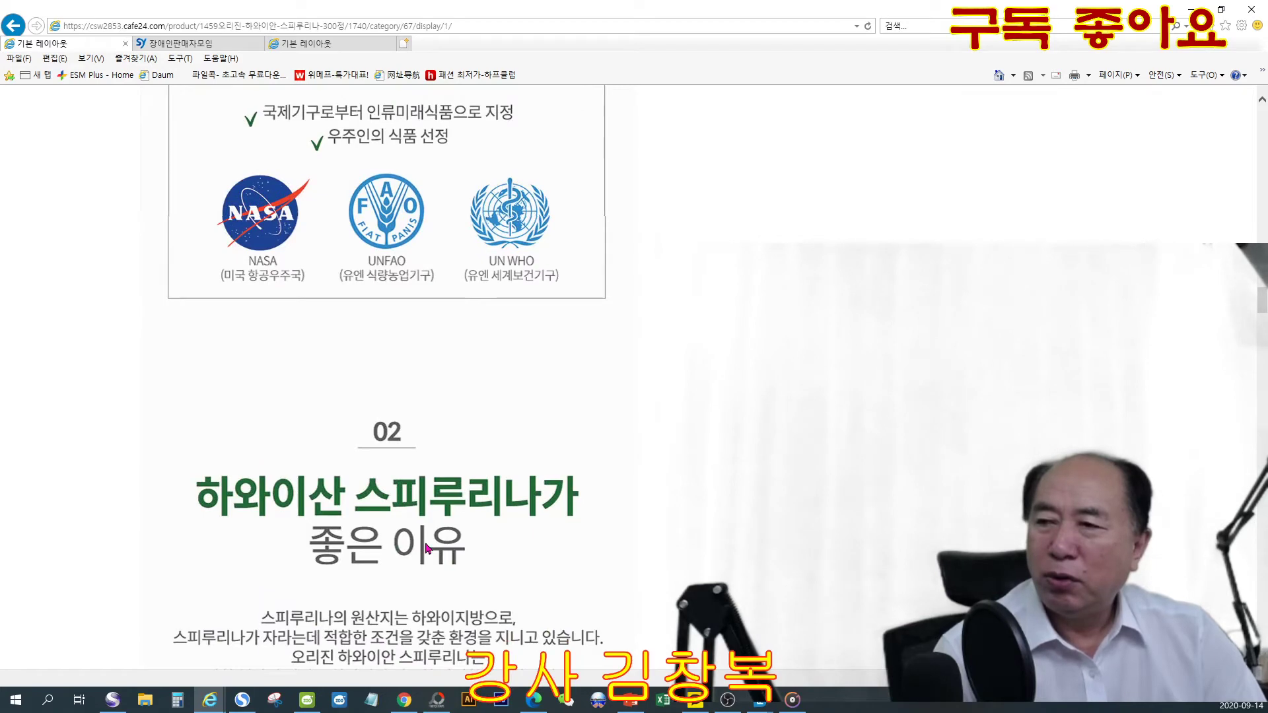
pyautogui.scroll(-1, 426, 548)
pyautogui.scroll(-4, 427, 548)
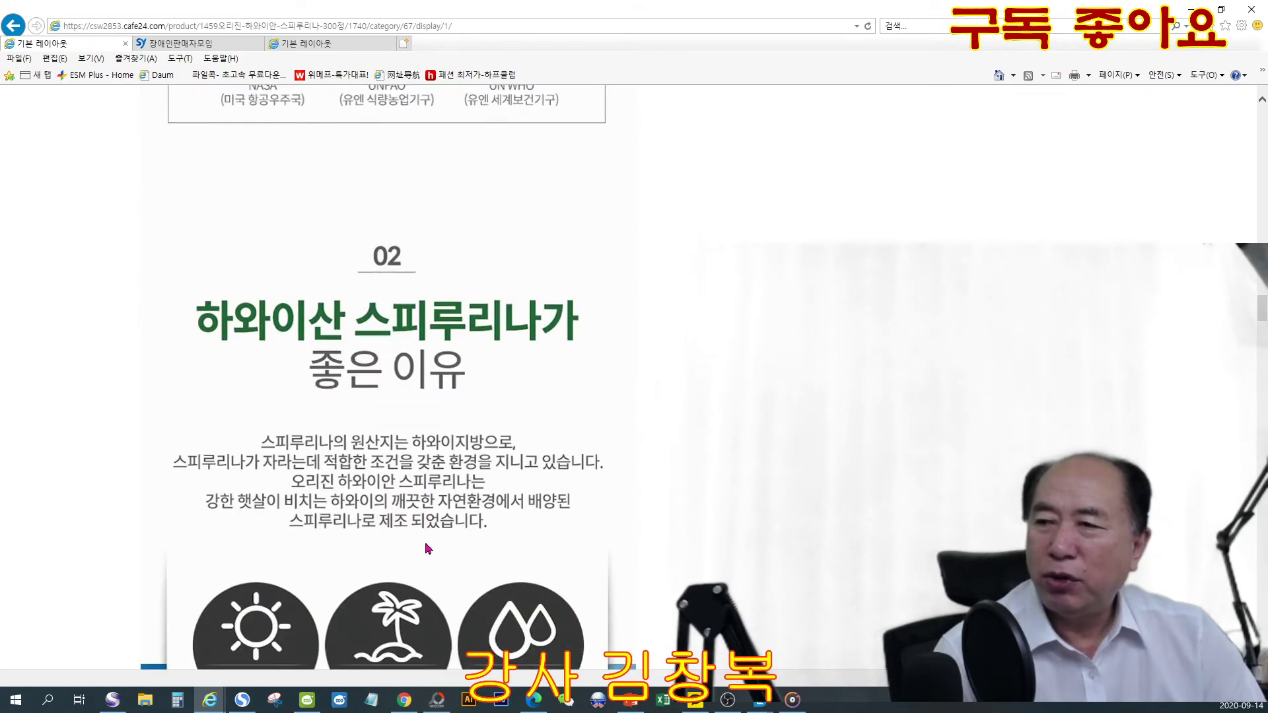
pyautogui.scroll(-7, 427, 548)
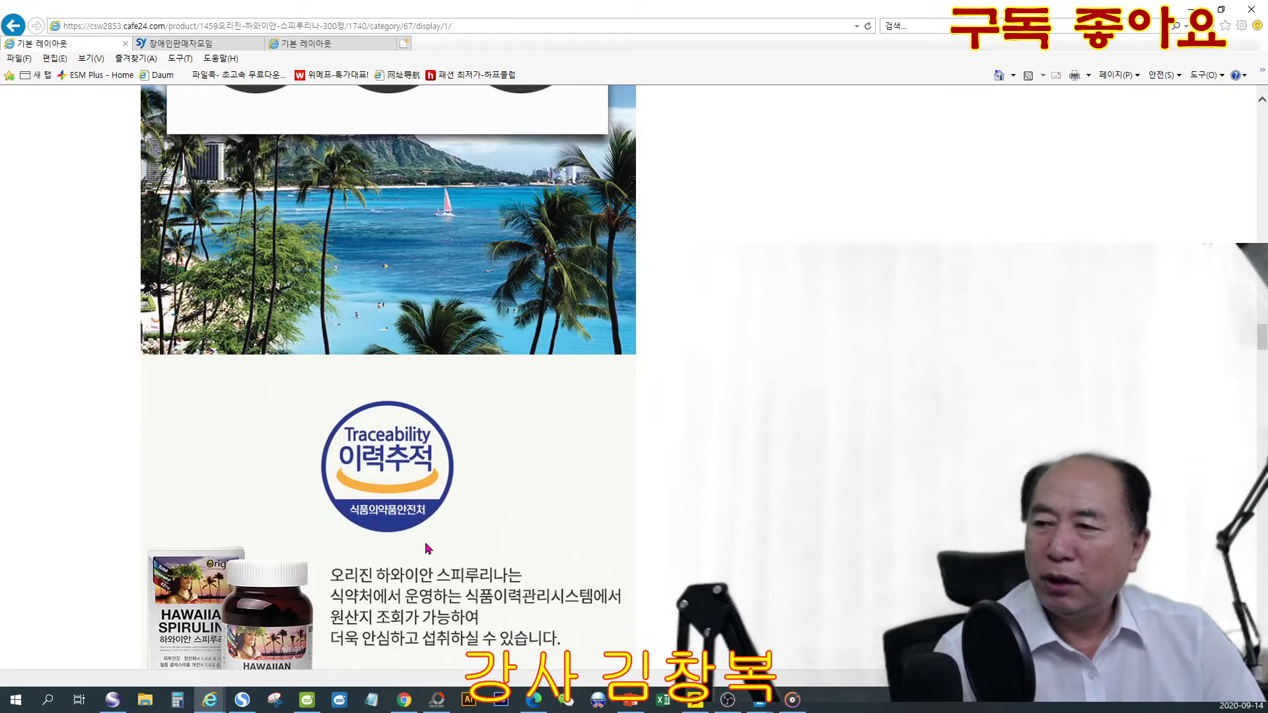
pyautogui.scroll(-2, 428, 548)
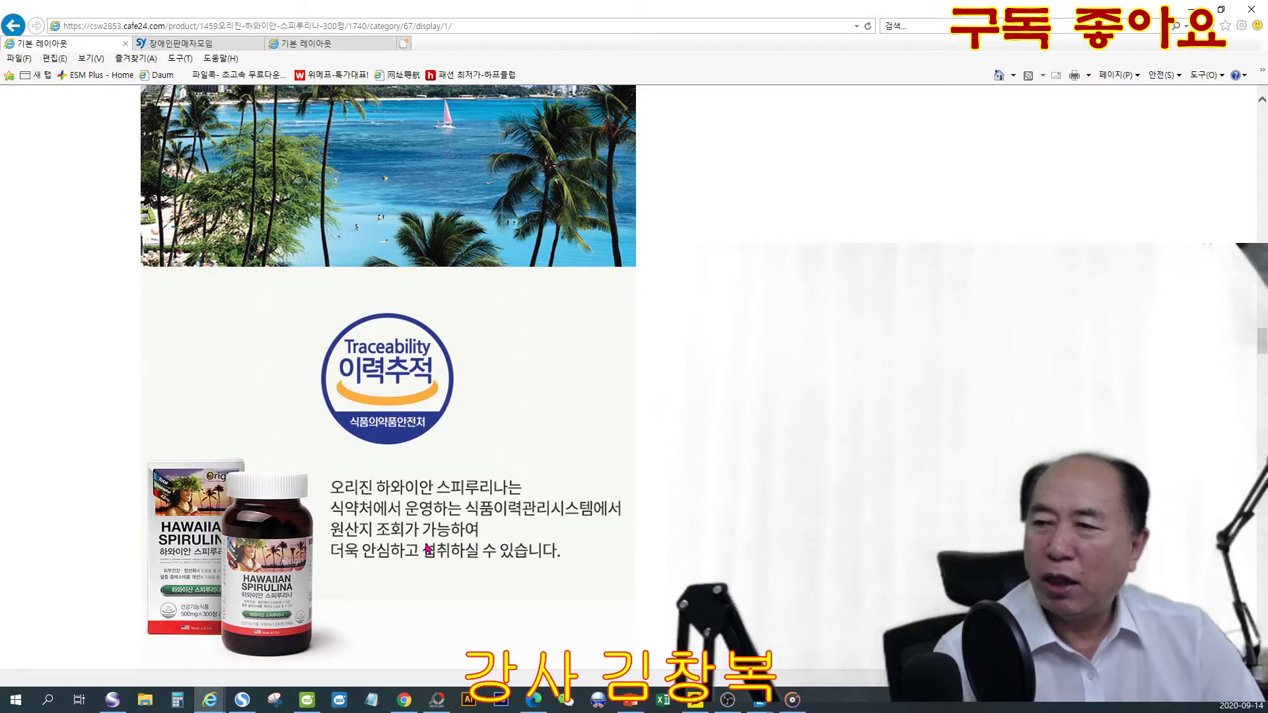
# Step: Review the spirulina detail images in reverse, back to the certification marks and purchase options of the product page
pyautogui.scroll(11, 427, 549)
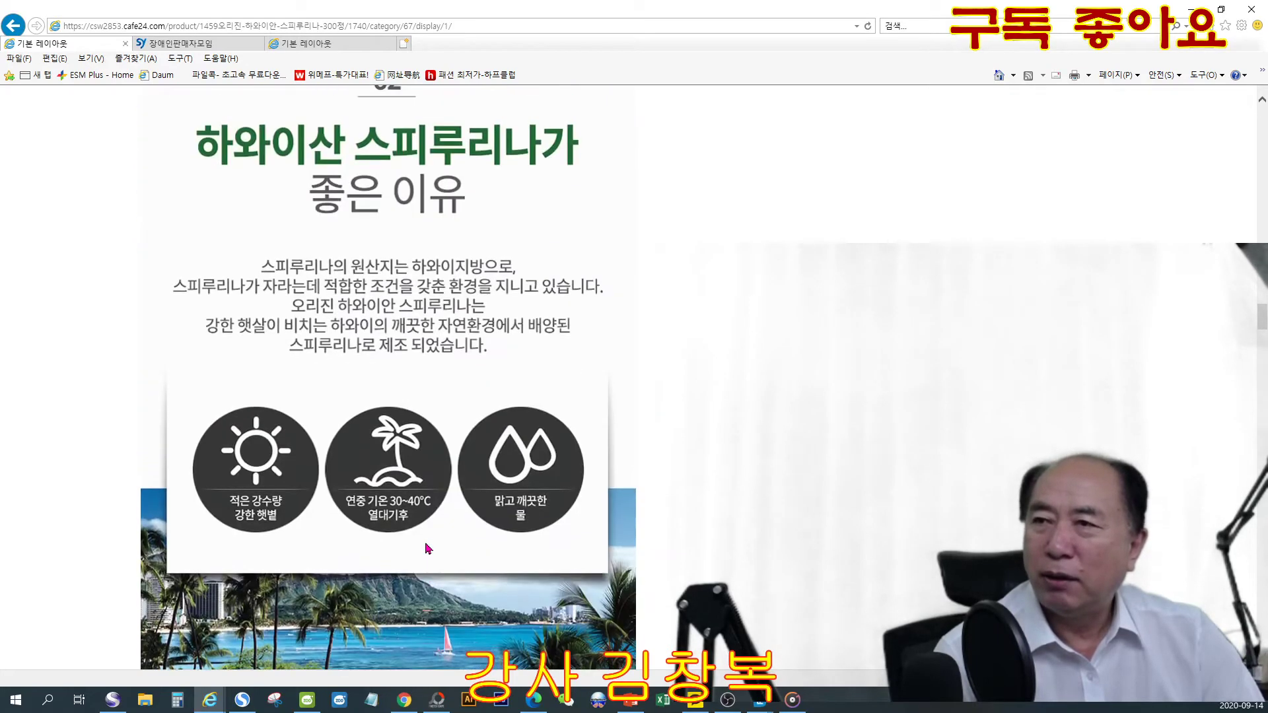
pyautogui.scroll(9, 427, 548)
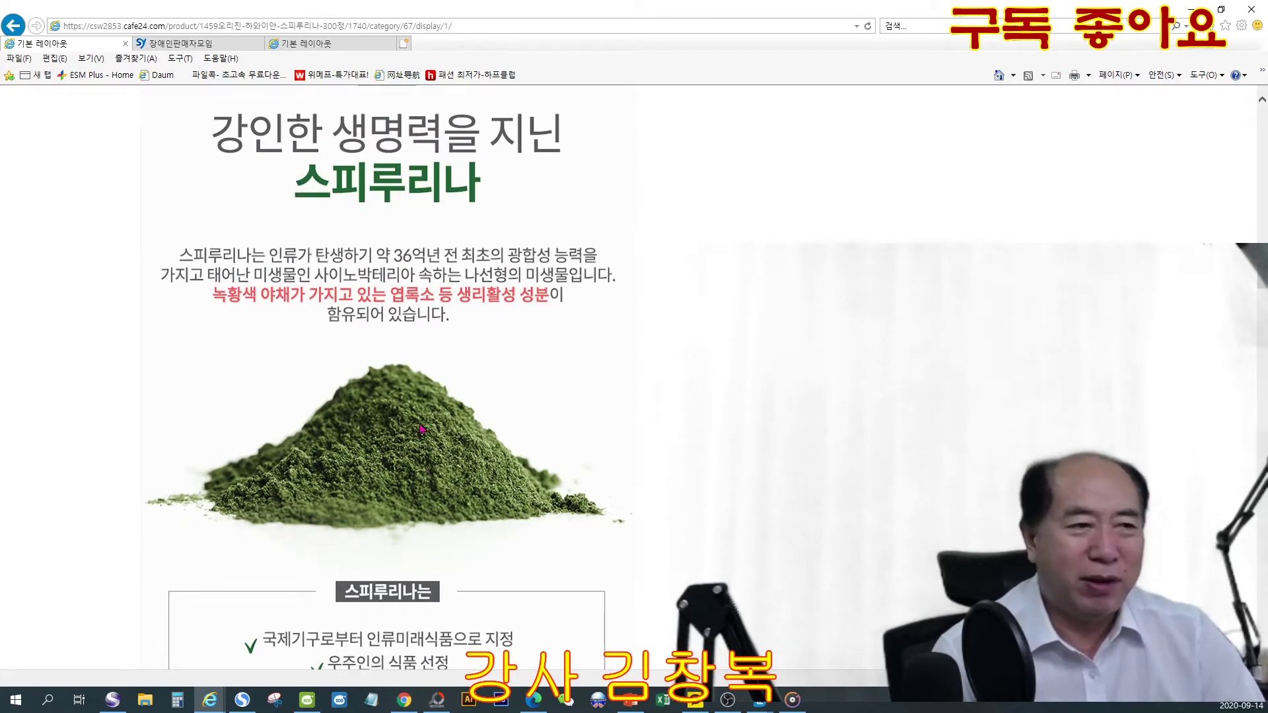
pyautogui.scroll(3, 441, 521)
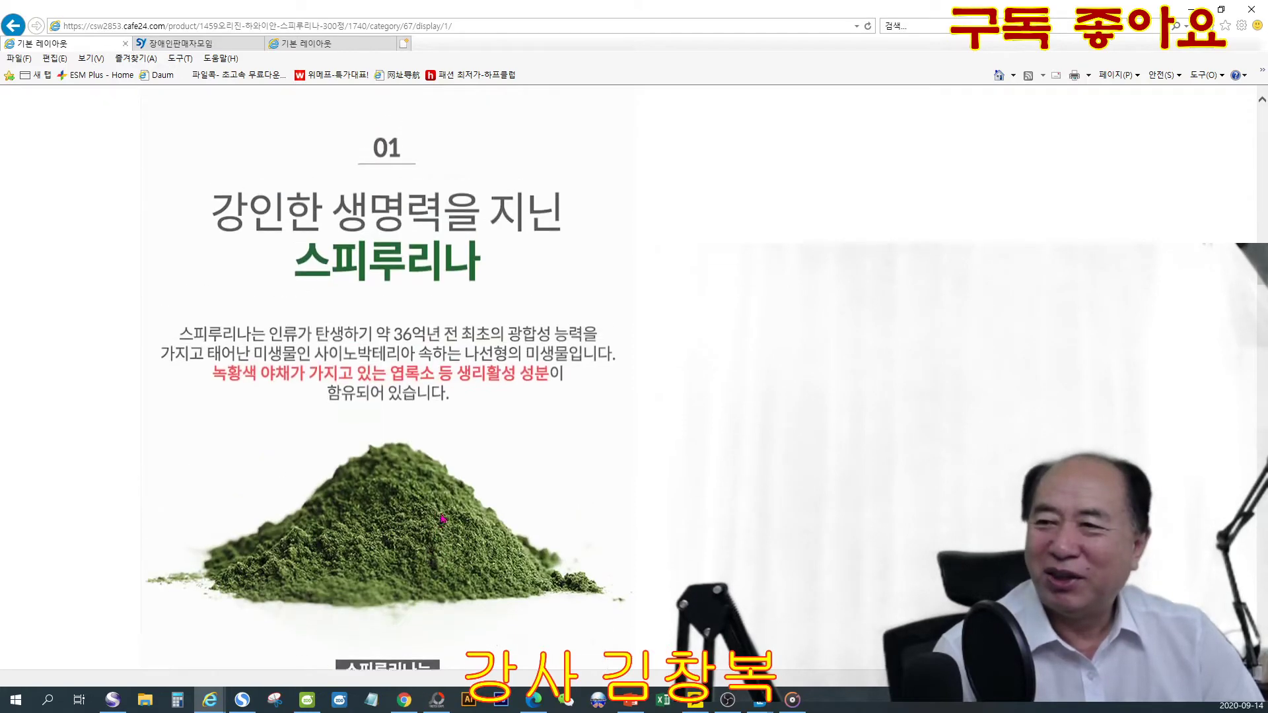
pyautogui.scroll(10, 441, 521)
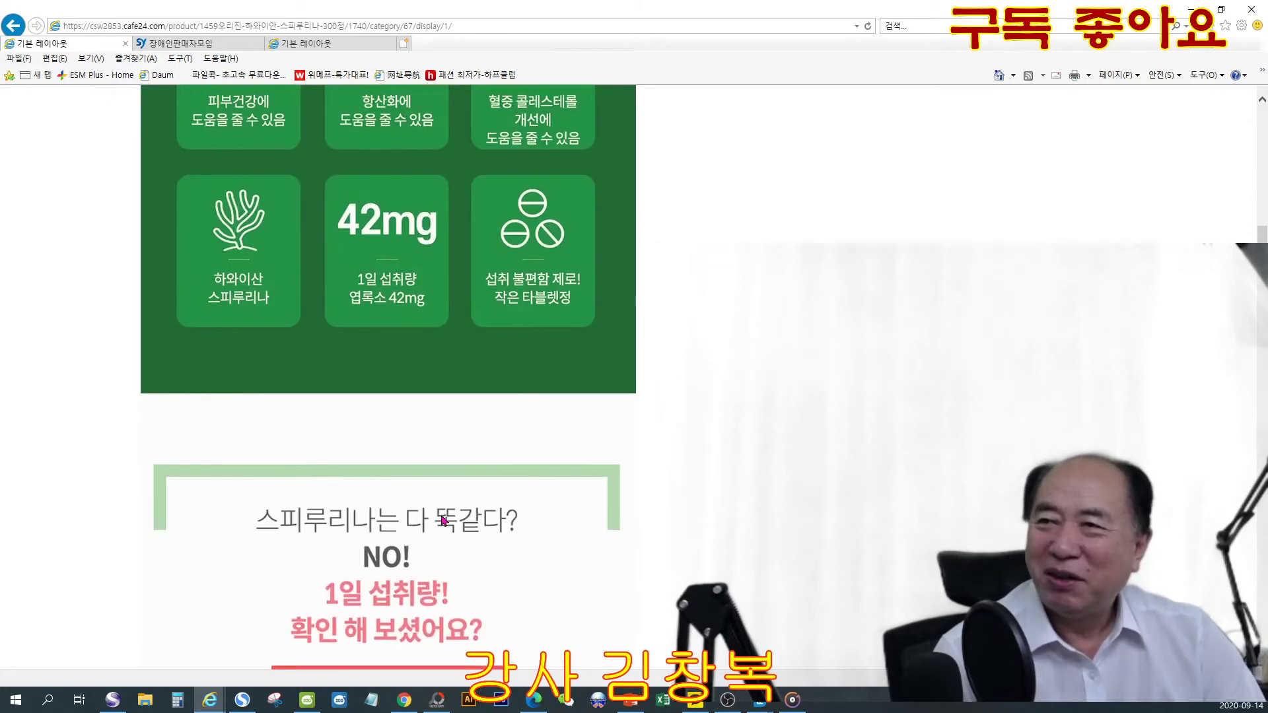
pyautogui.scroll(10, 441, 521)
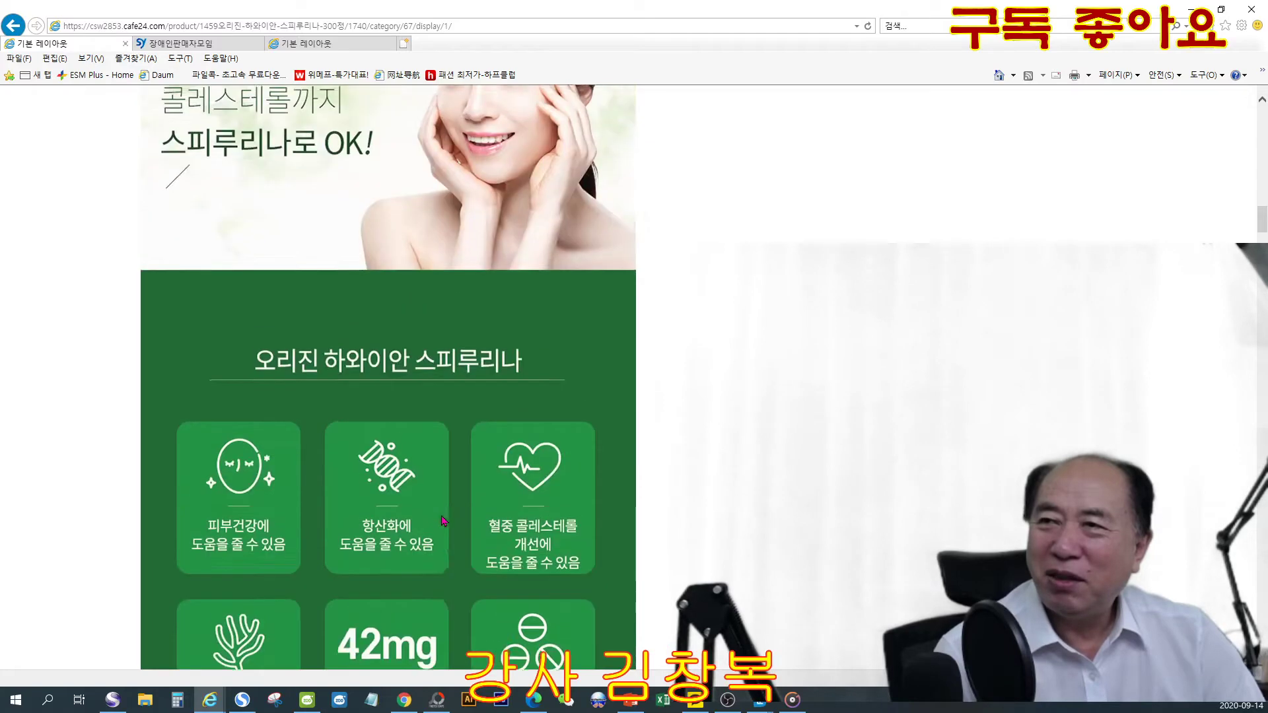
pyautogui.scroll(3, 441, 521)
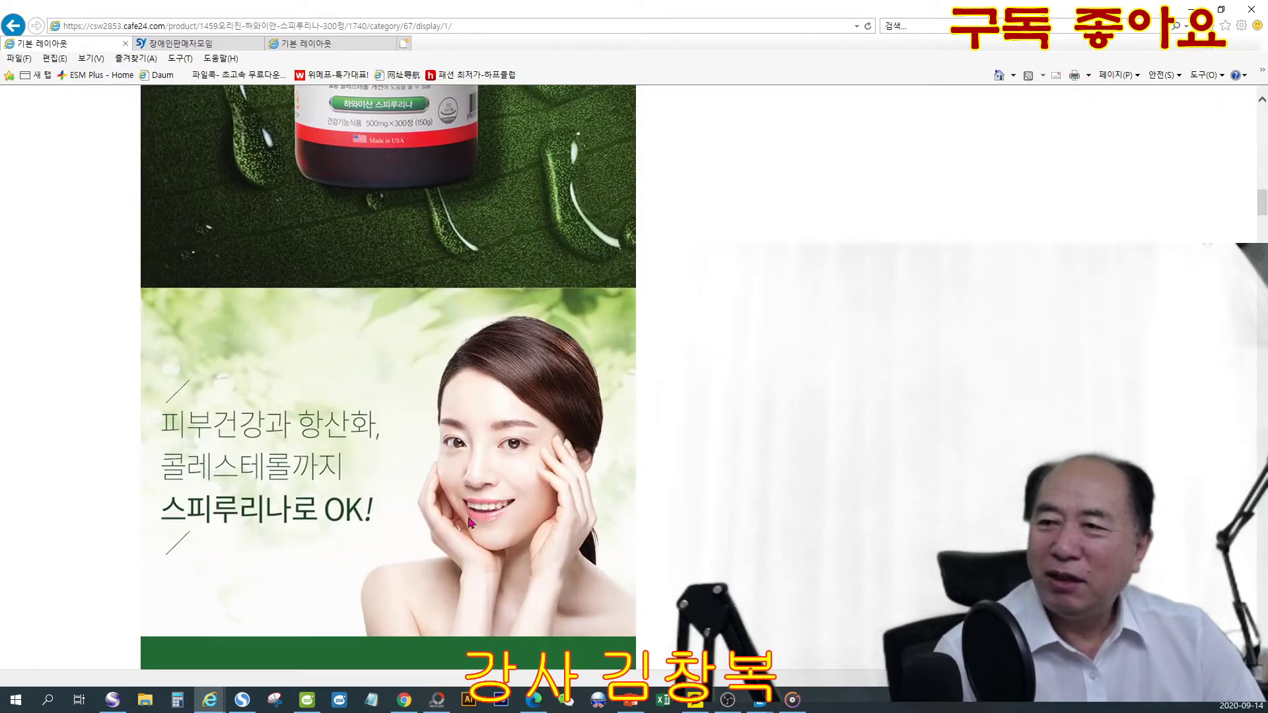
pyautogui.scroll(10, 414, 524)
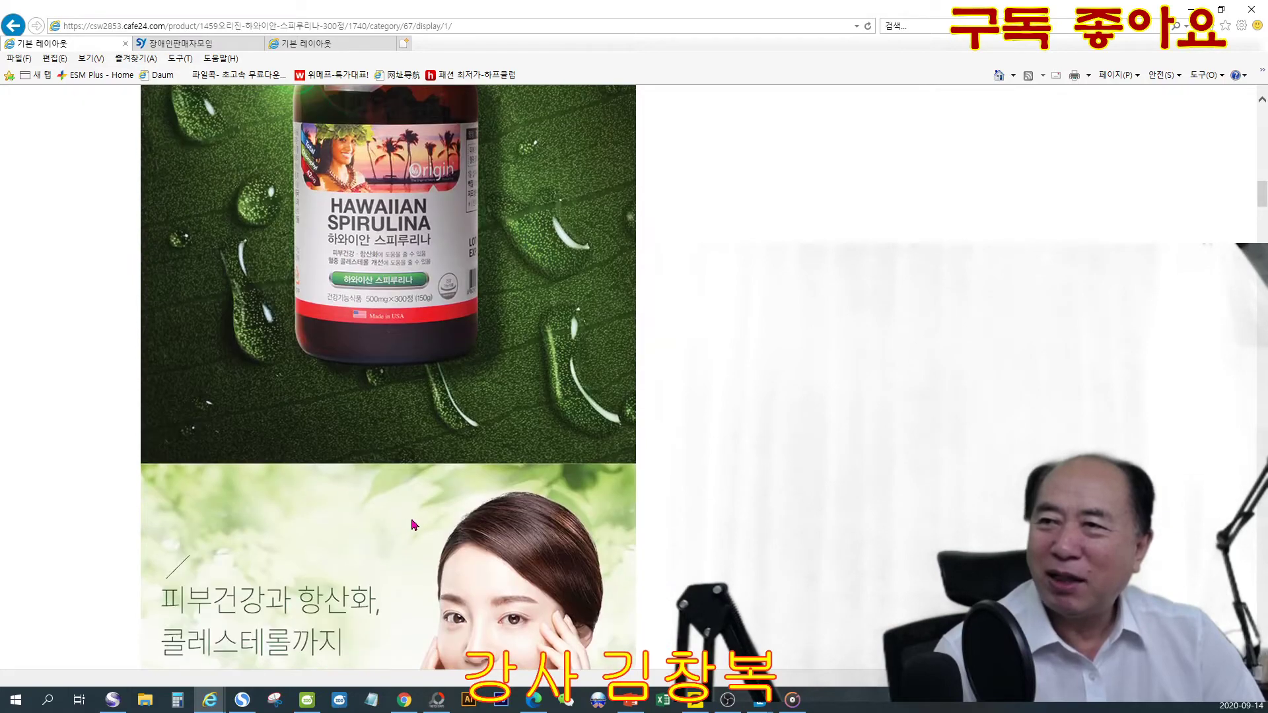
pyautogui.scroll(3, 414, 525)
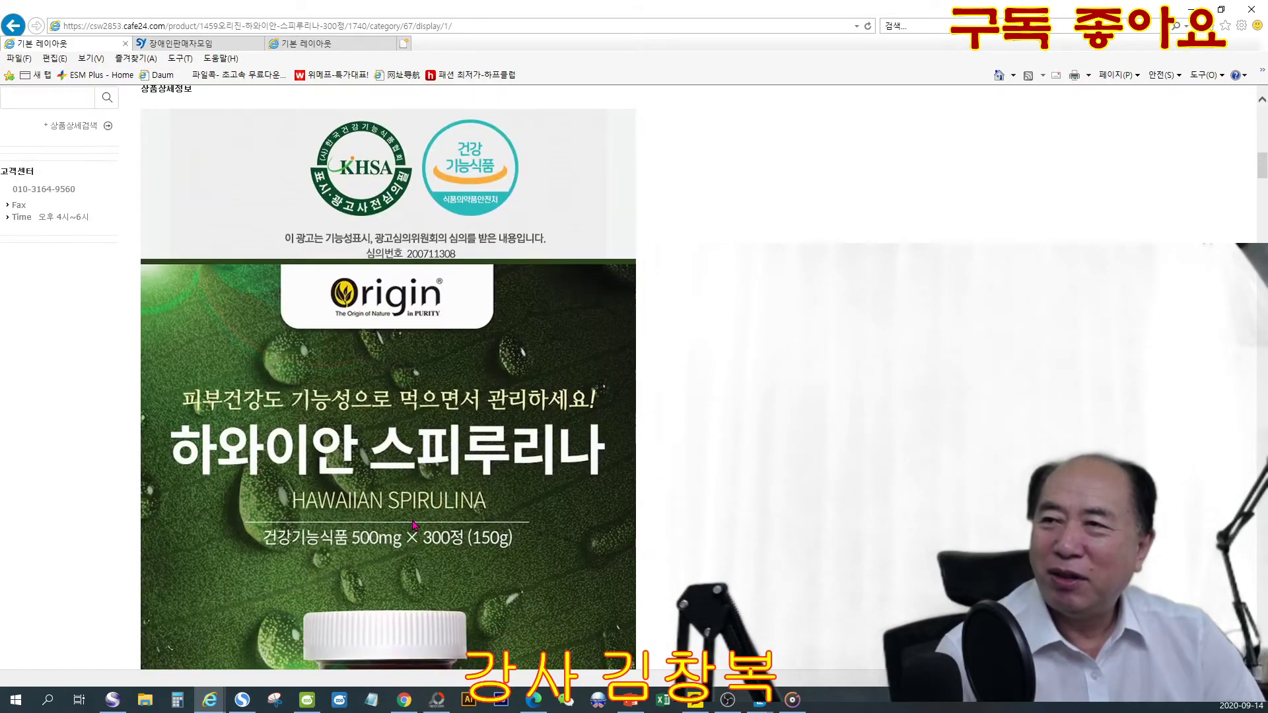
pyautogui.scroll(9, 414, 526)
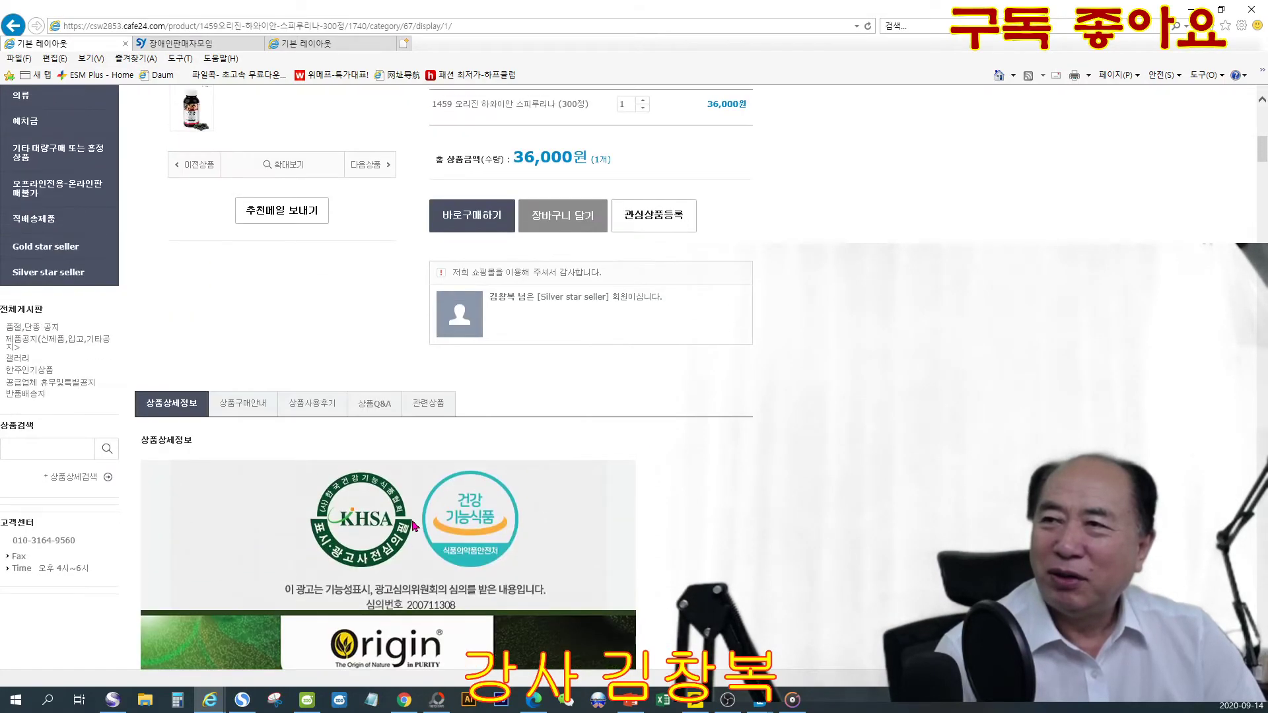
# Step: Check the spirulina product page's name, price and delivery details, and switch to the ESM Plus product registration form in Chrome
pyautogui.scroll(3, 414, 525)
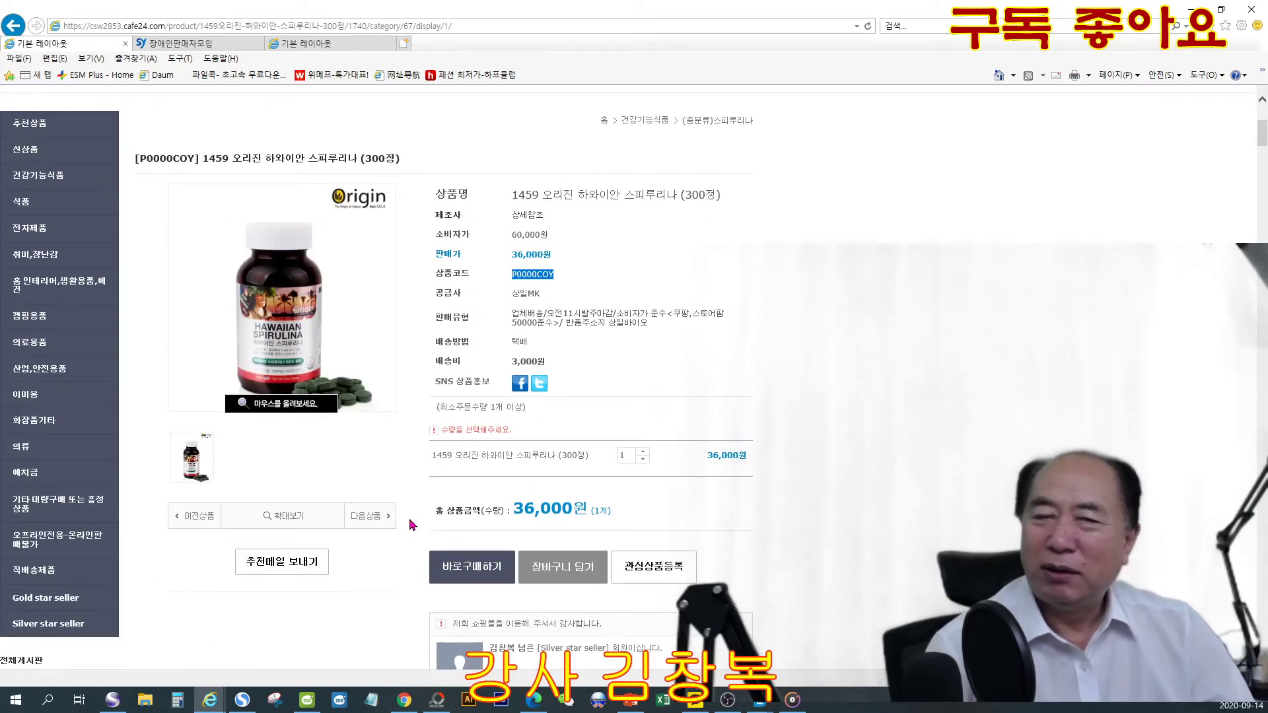
pyautogui.scroll(-11, 412, 399)
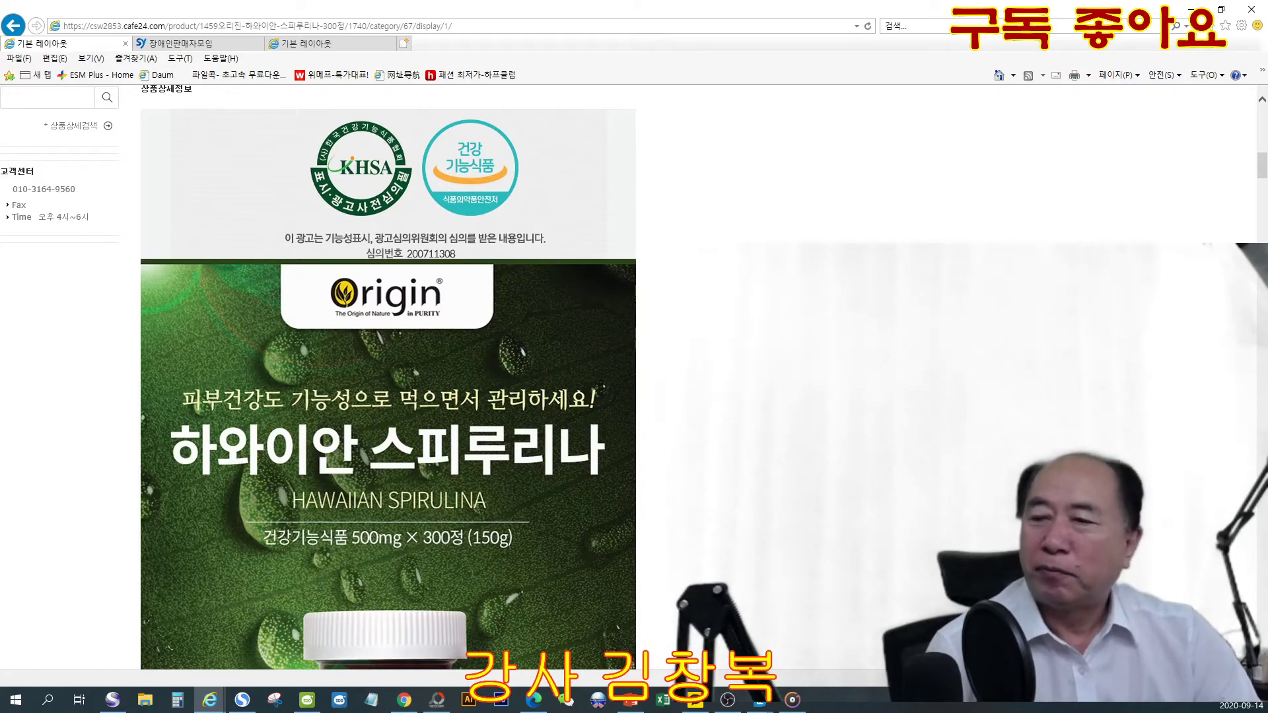
pyautogui.click(410, 705)
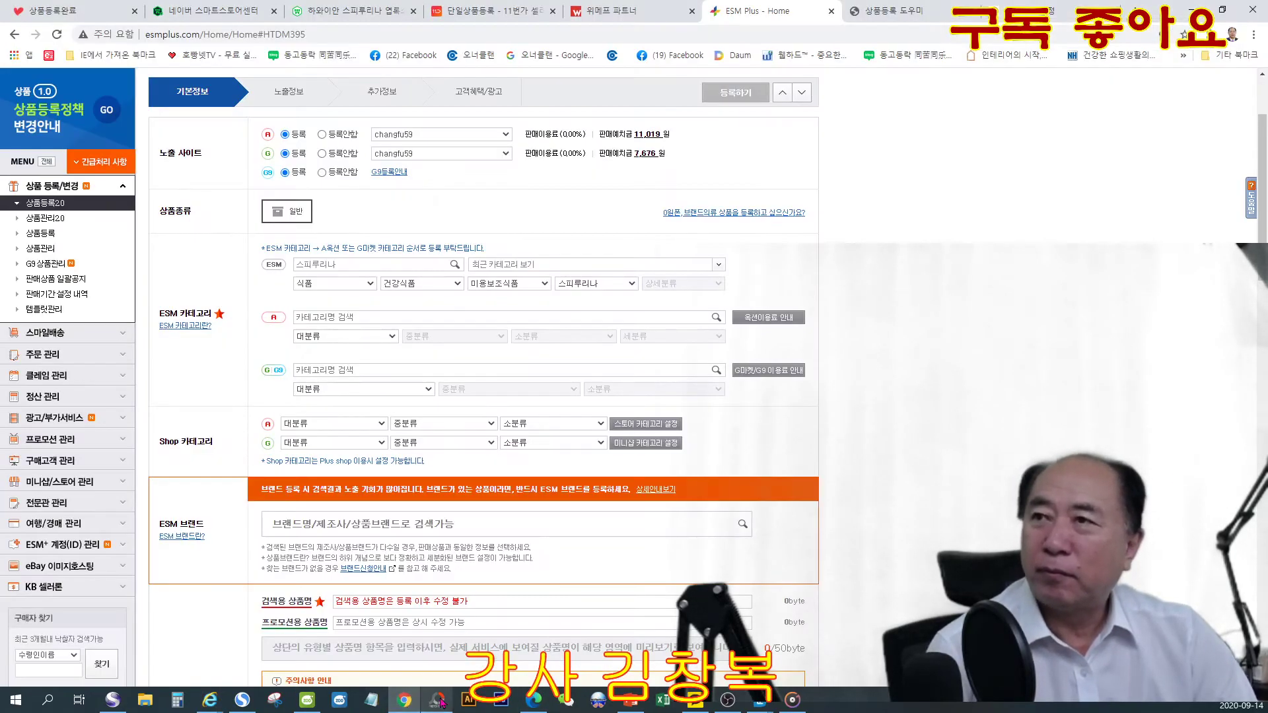
# Step: Set the ESM category to 식품 > 건강식품 > 미용보조식품 > 스피루리나 from the suggestion for 스피루리나
pyautogui.moveTo(444, 701)
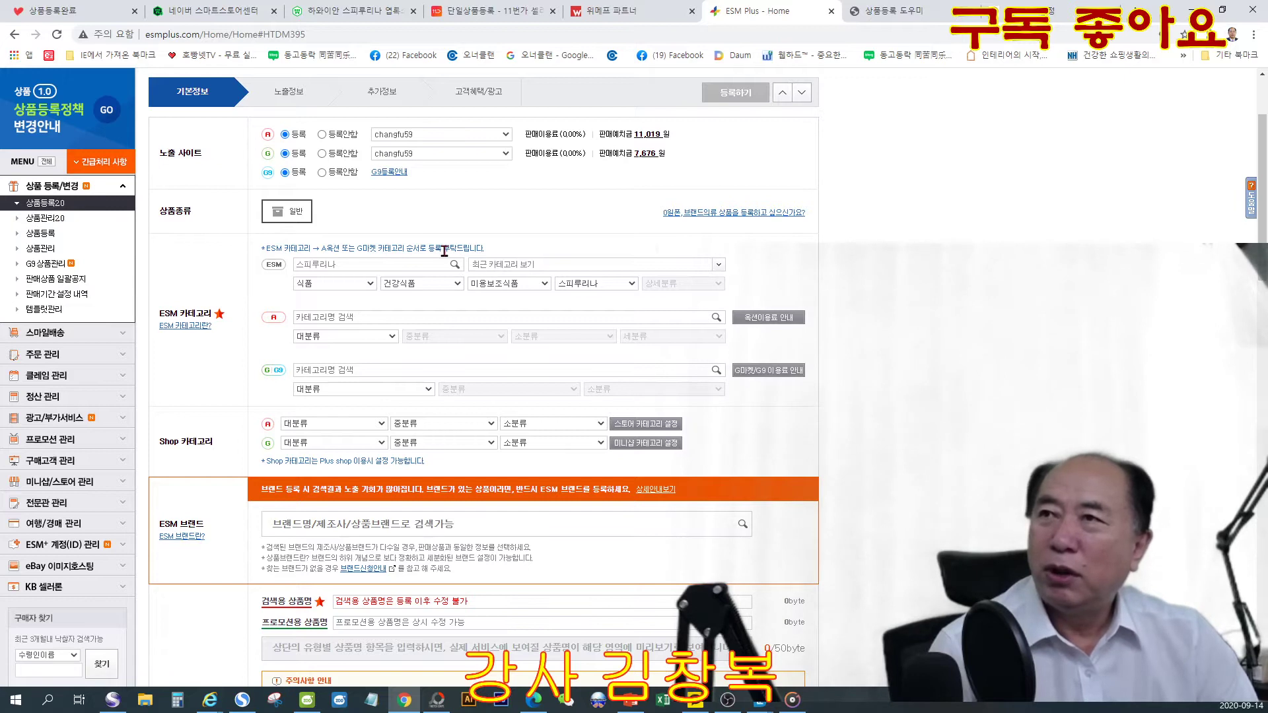
pyautogui.click(366, 265)
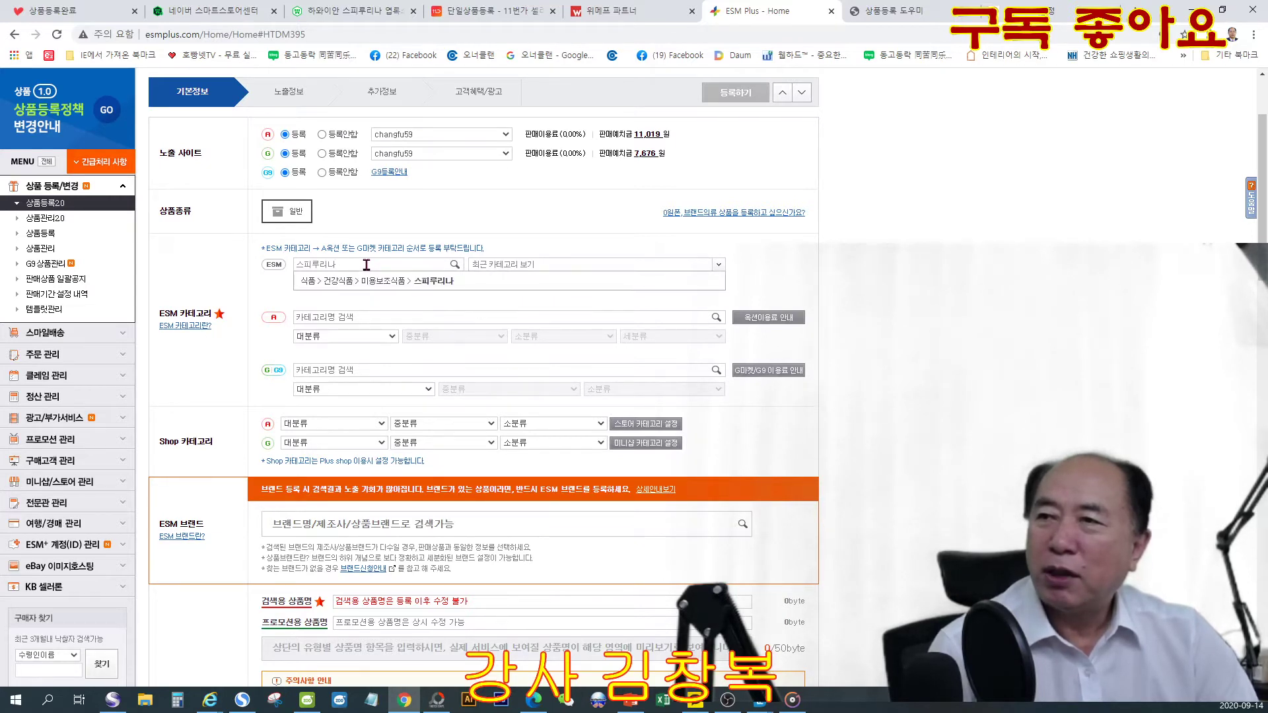
pyautogui.click(436, 280)
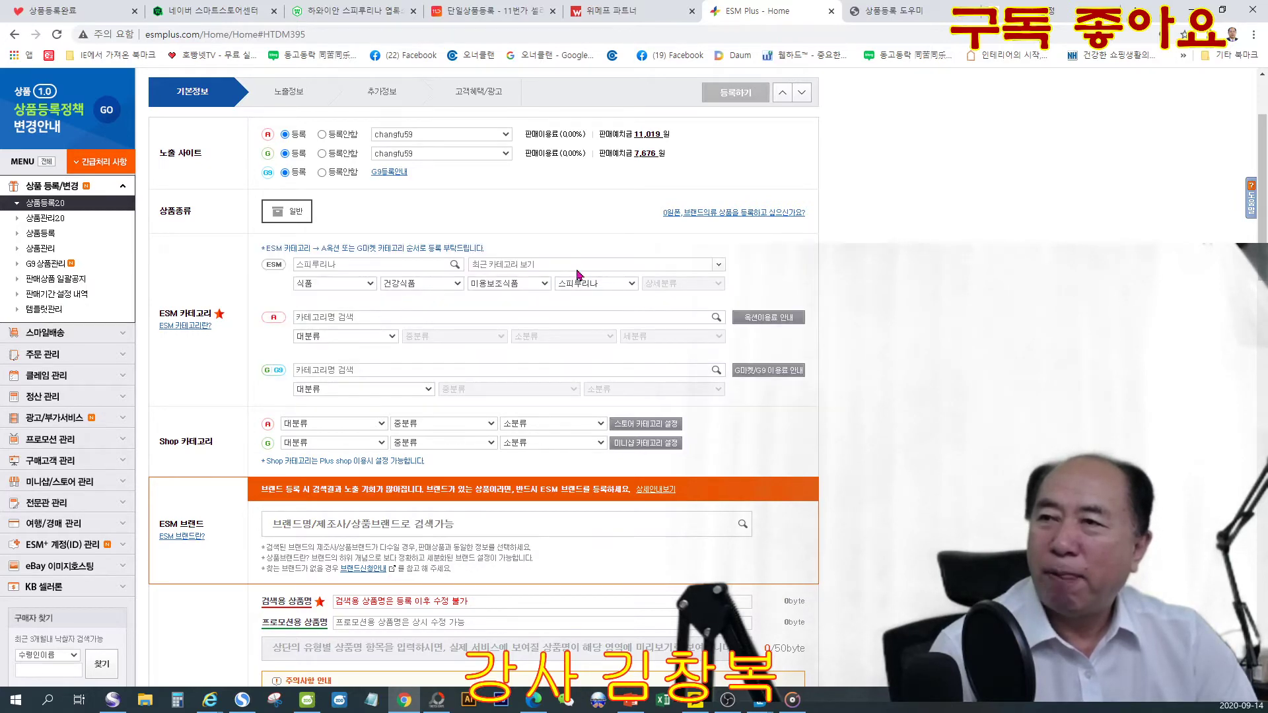
# Step: Set the Auction category to 건강식품 > 영양제 > 스피루리나
pyautogui.click(373, 342)
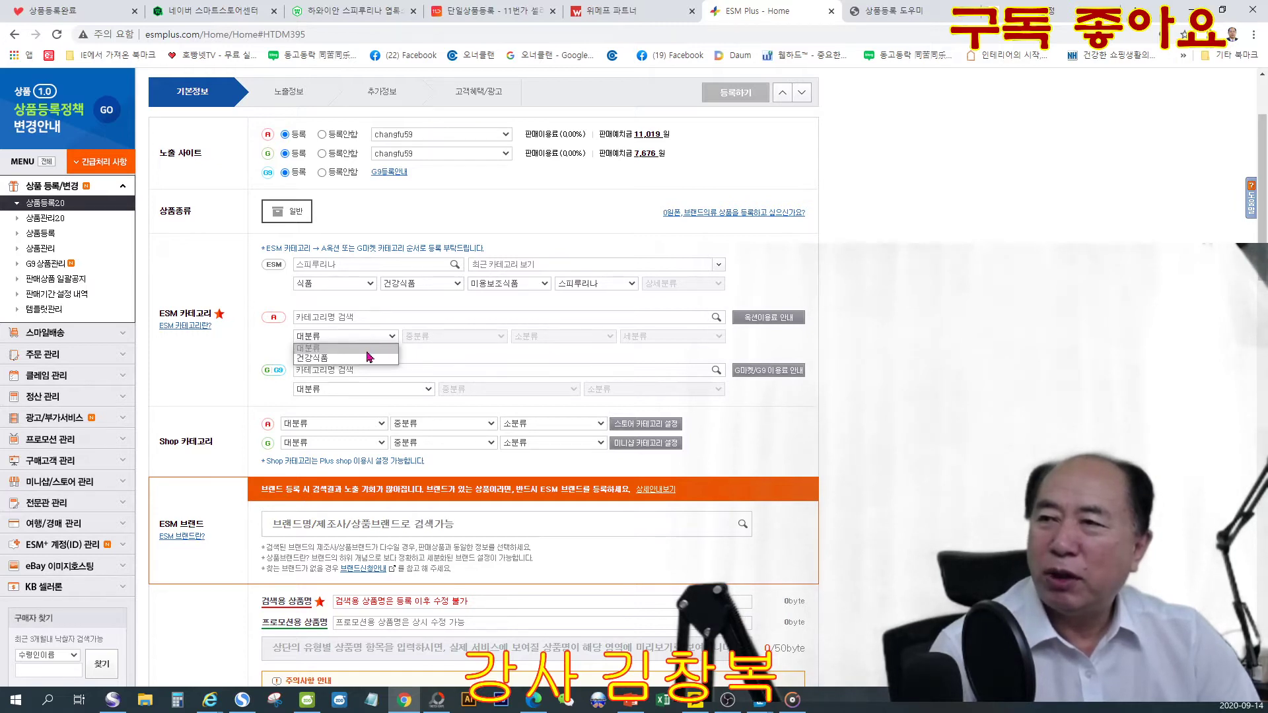
pyautogui.click(367, 358)
pyautogui.click(445, 340)
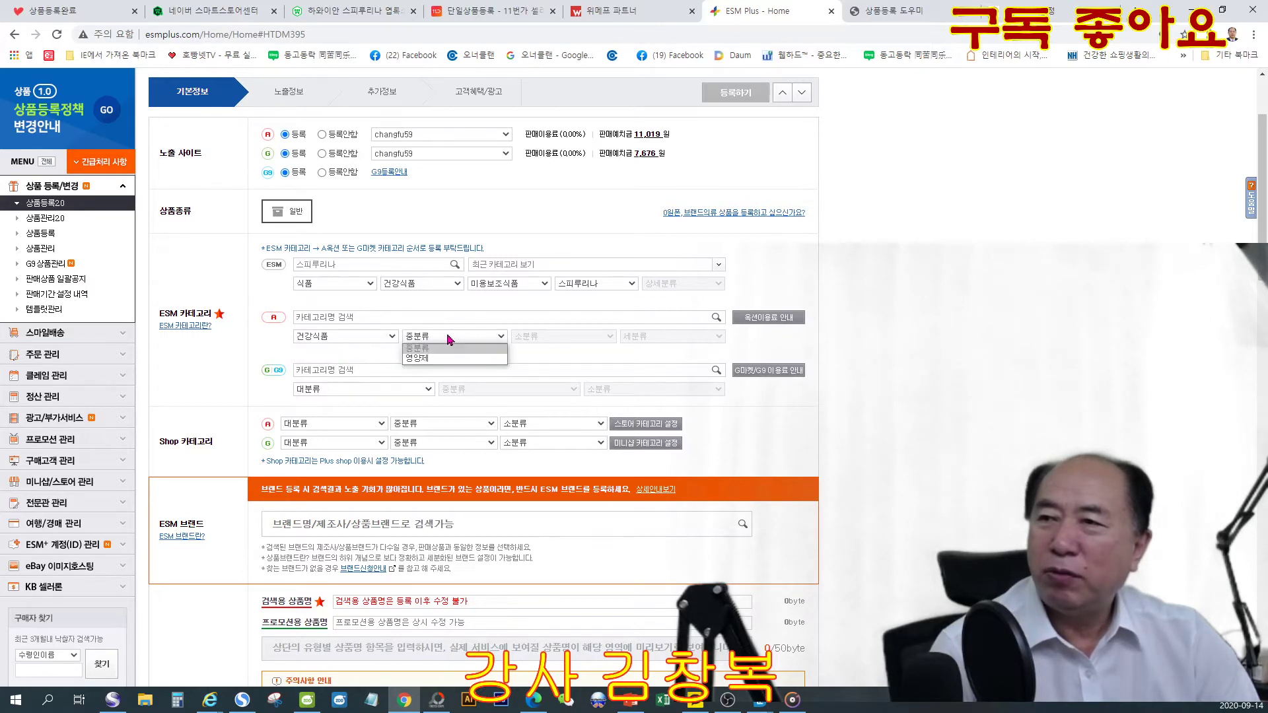
pyautogui.click(452, 361)
pyautogui.click(535, 341)
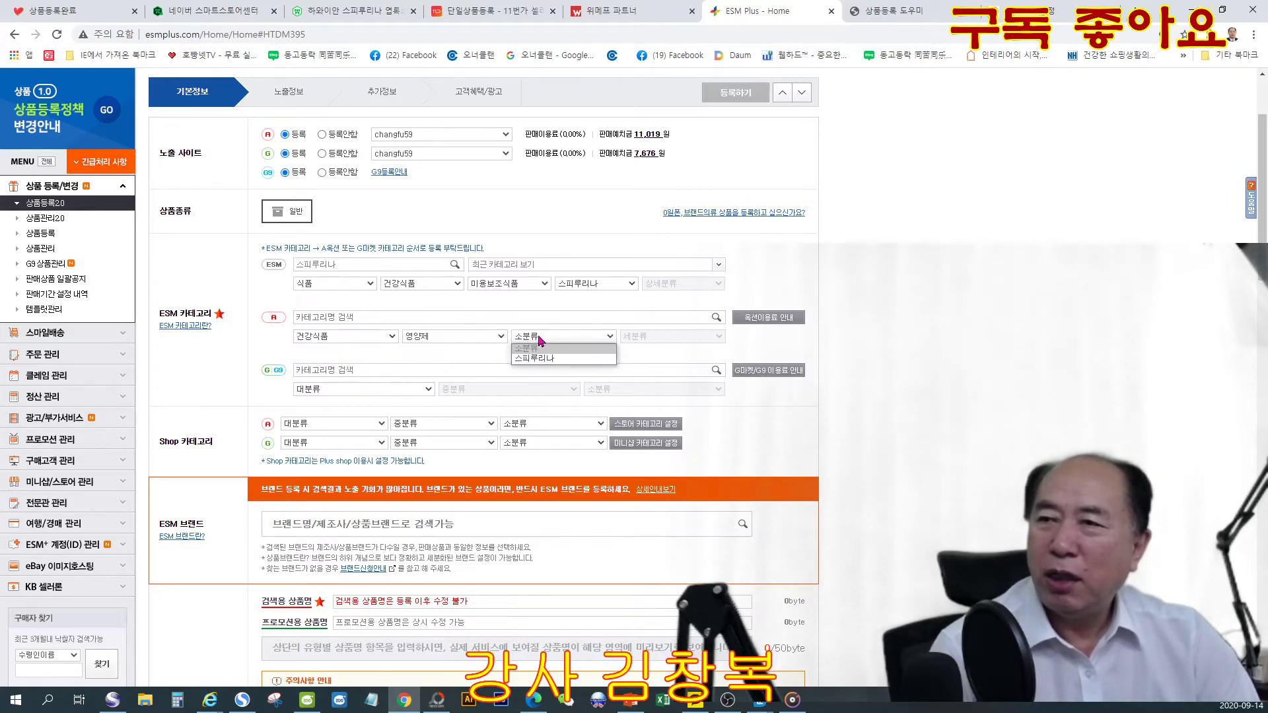
pyautogui.click(564, 360)
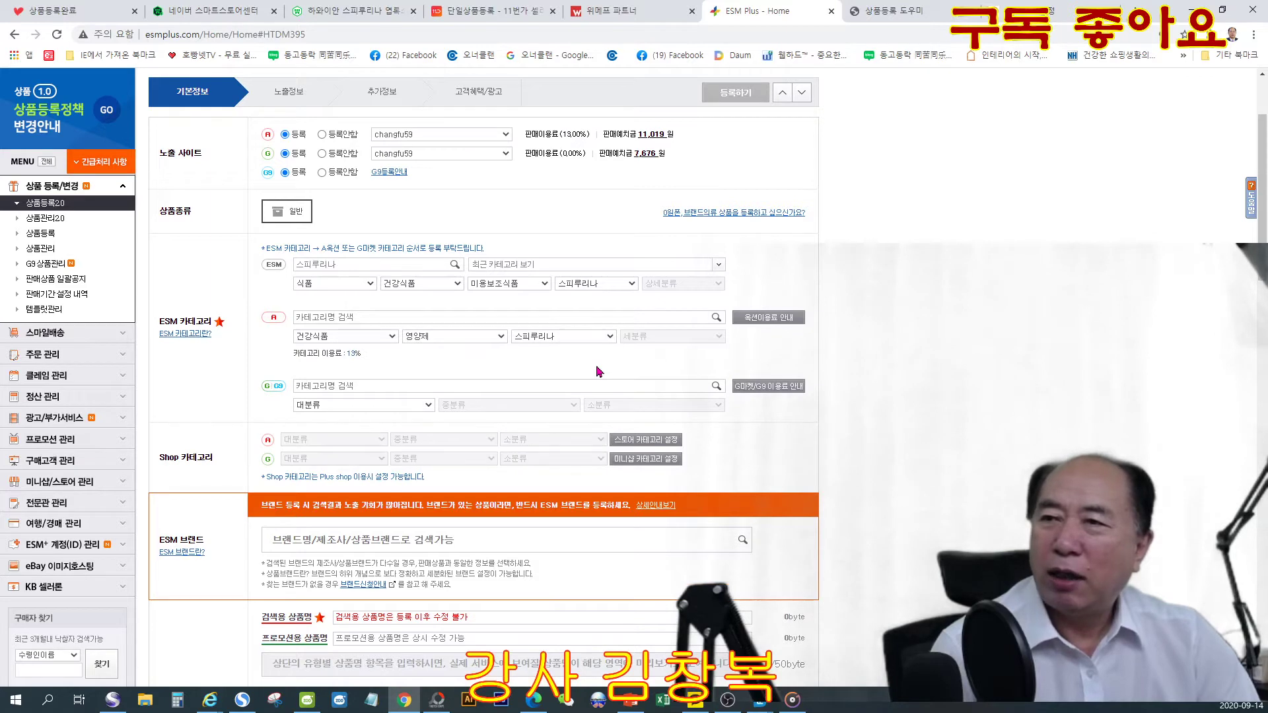
# Step: Set the Gmarket/G9 category to 건강식품 > 영양제 > 스피루리나
pyautogui.click(350, 410)
pyautogui.click(354, 432)
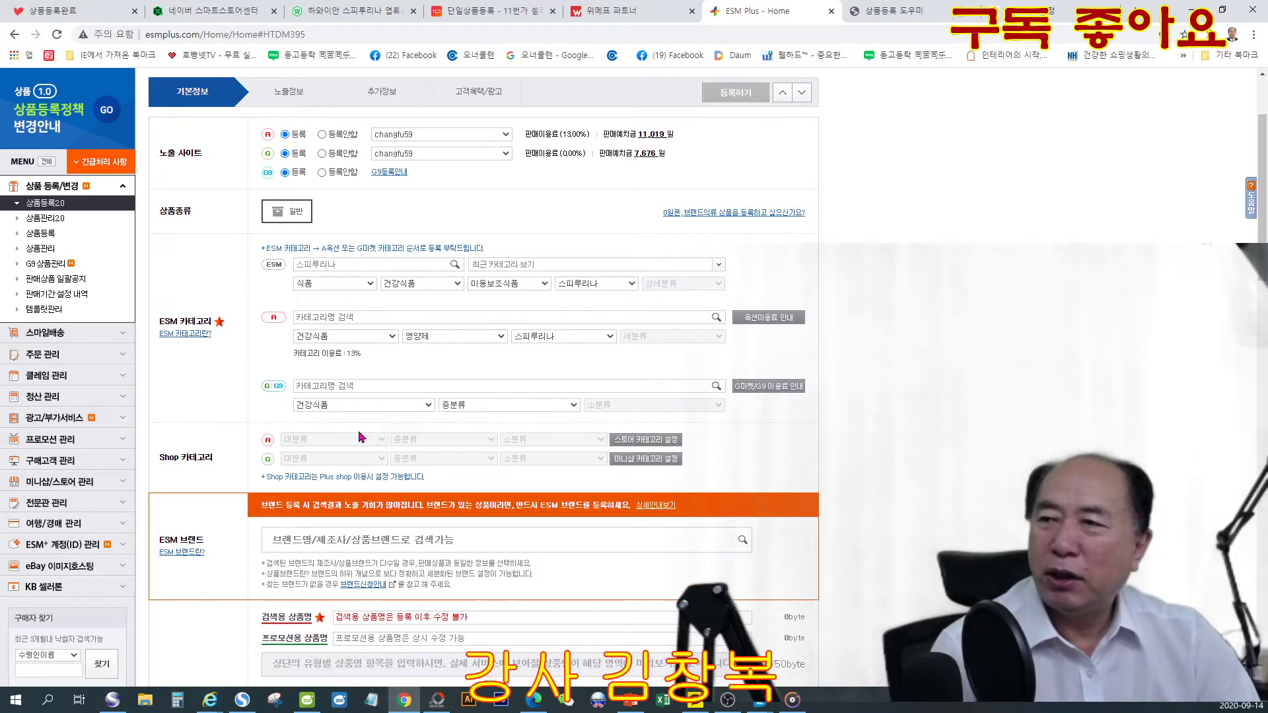
pyautogui.click(489, 408)
pyautogui.click(493, 424)
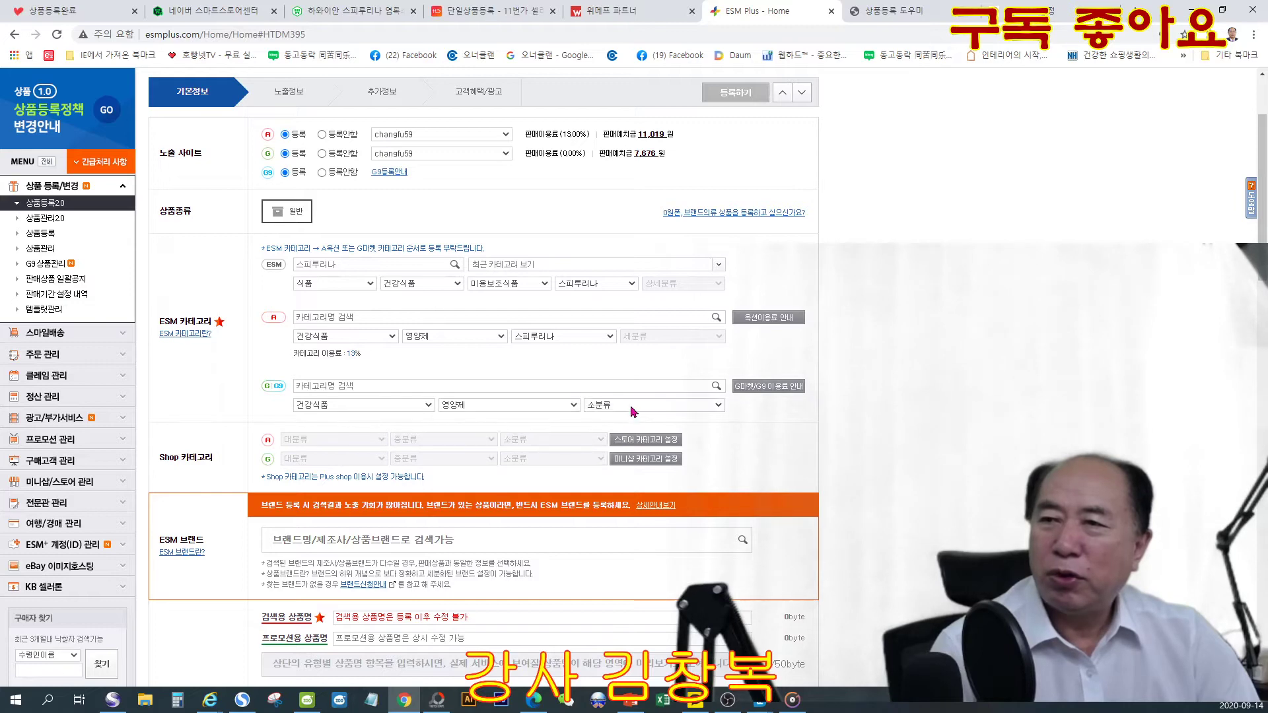
pyautogui.click(633, 407)
pyautogui.click(631, 428)
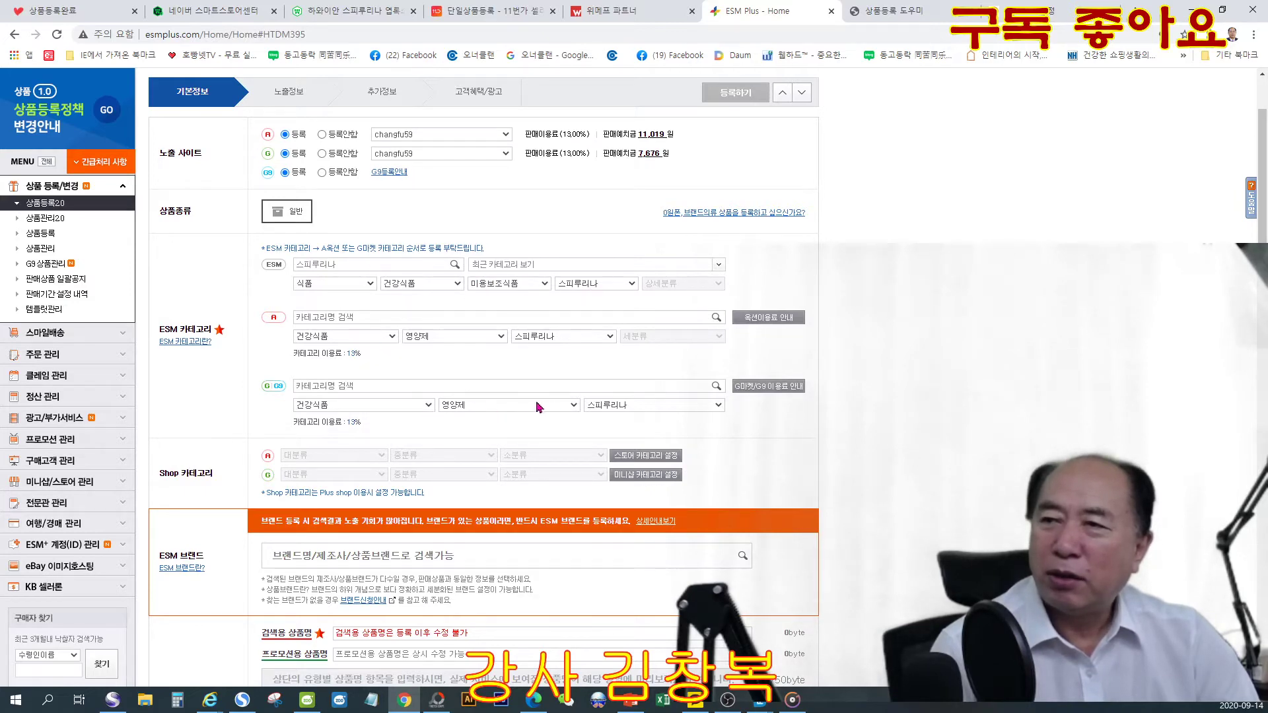
# Step: Search the ESM brands for 오리진 and select the brand 오리진 by manufacturer 비오팜
pyautogui.scroll(-2, 870, 469)
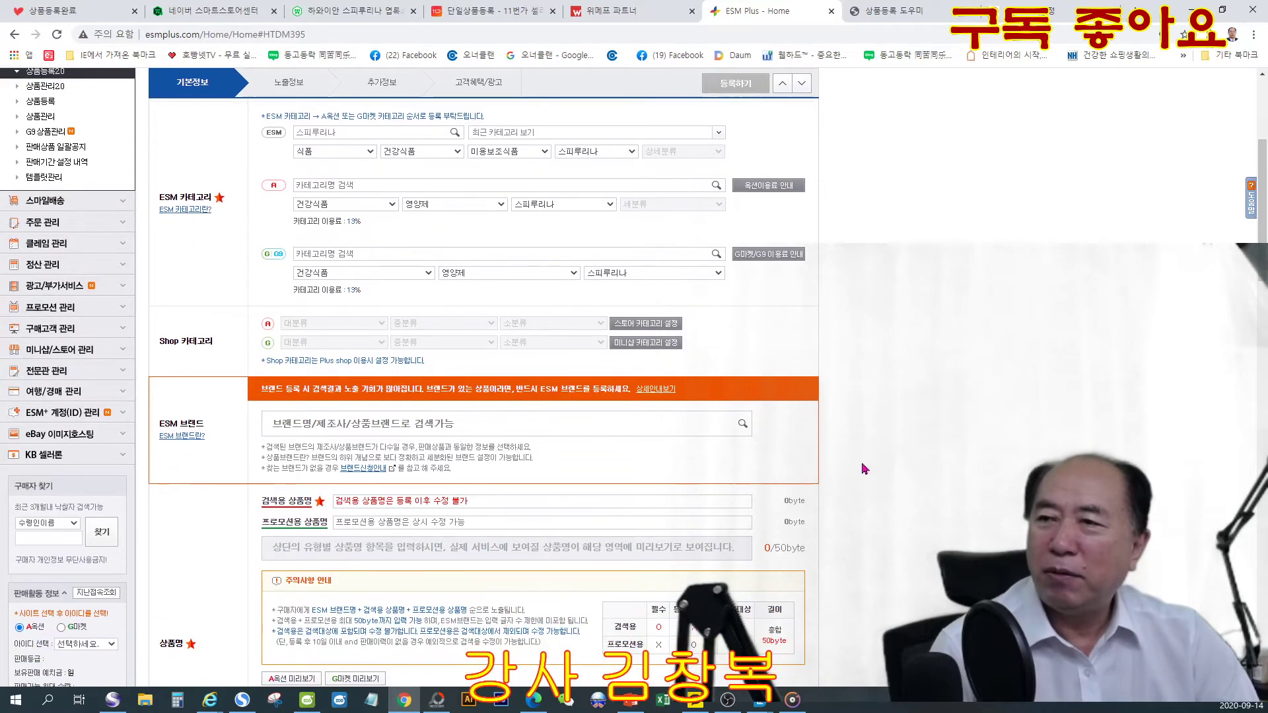
pyautogui.click(508, 424)
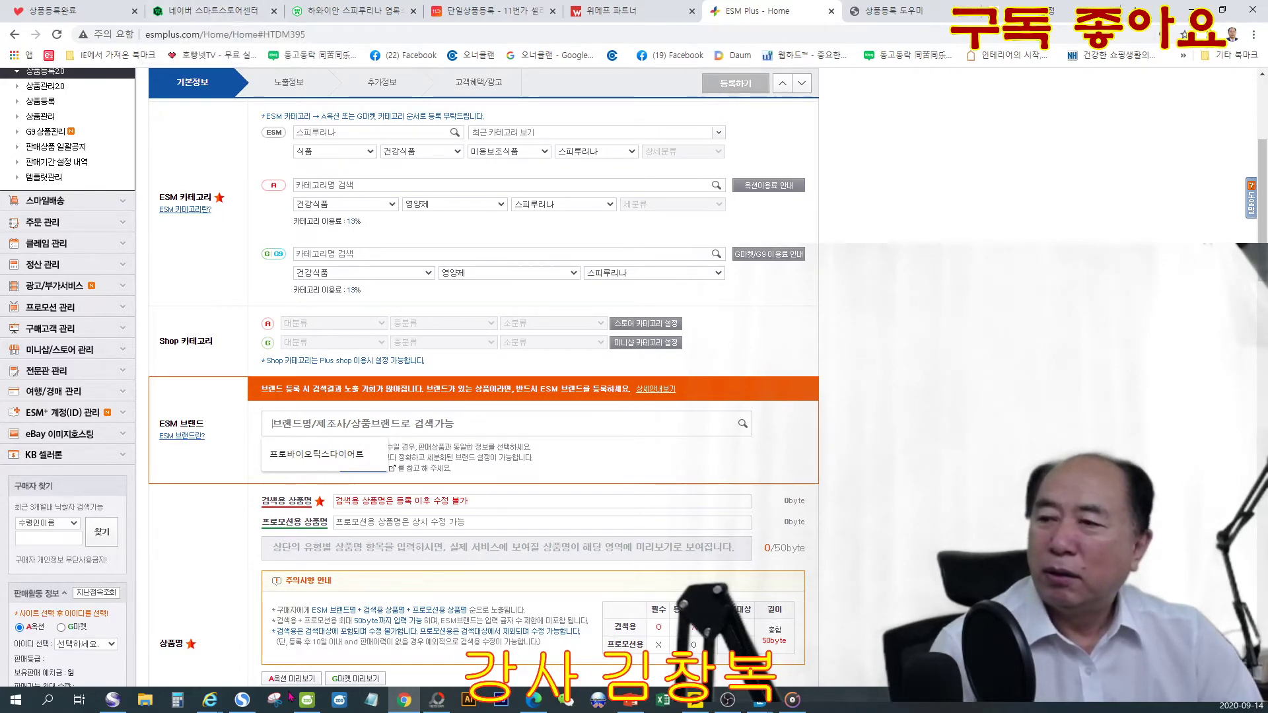
pyautogui.moveTo(212, 706)
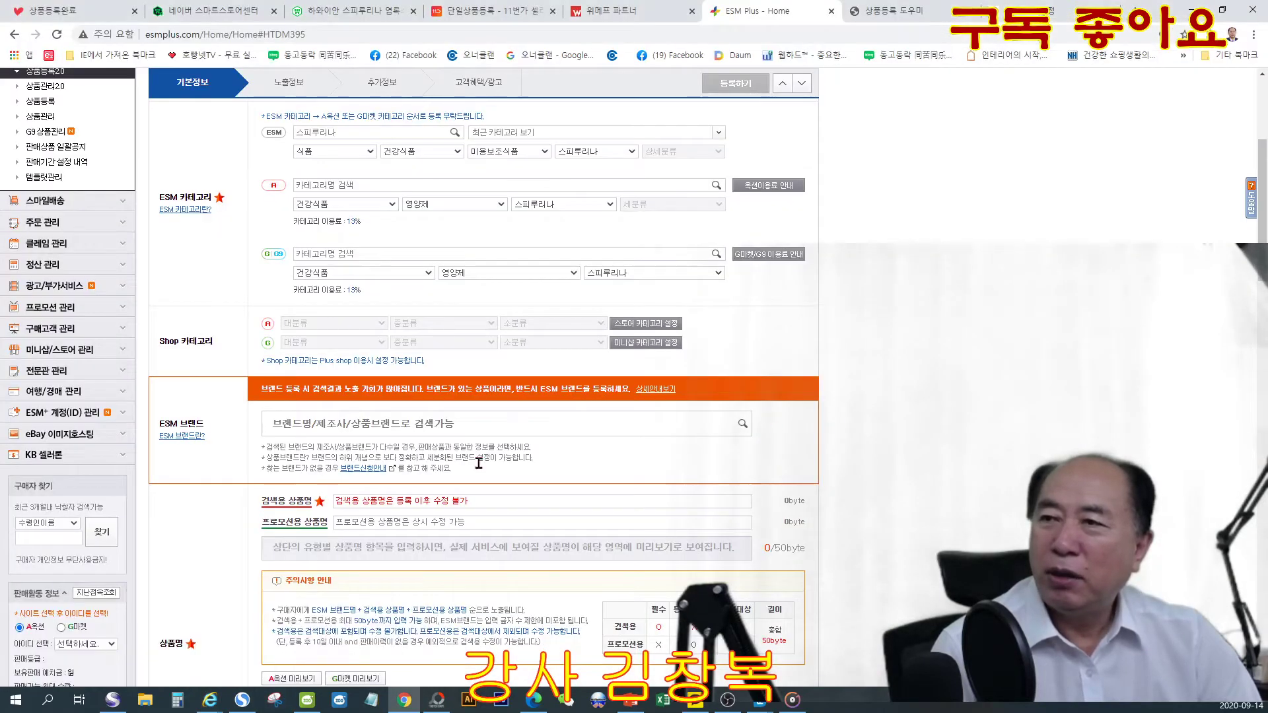
pyautogui.click(405, 421)
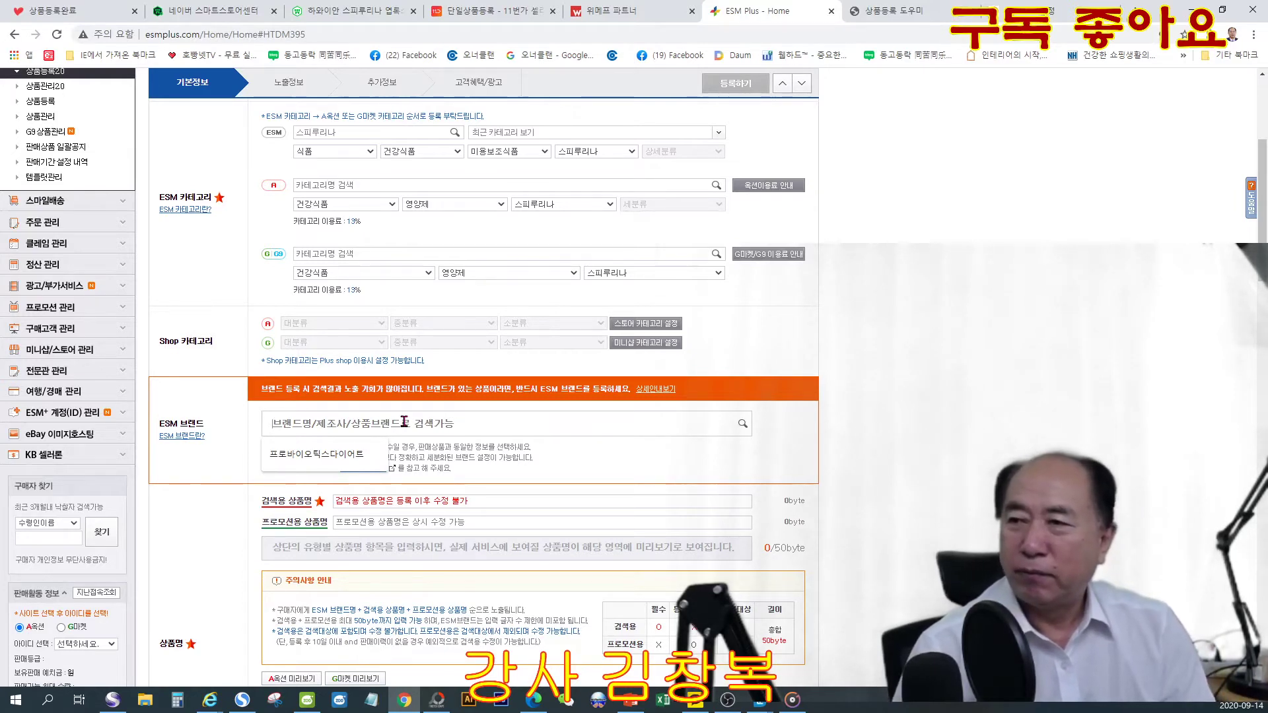
pyautogui.write('오리진')
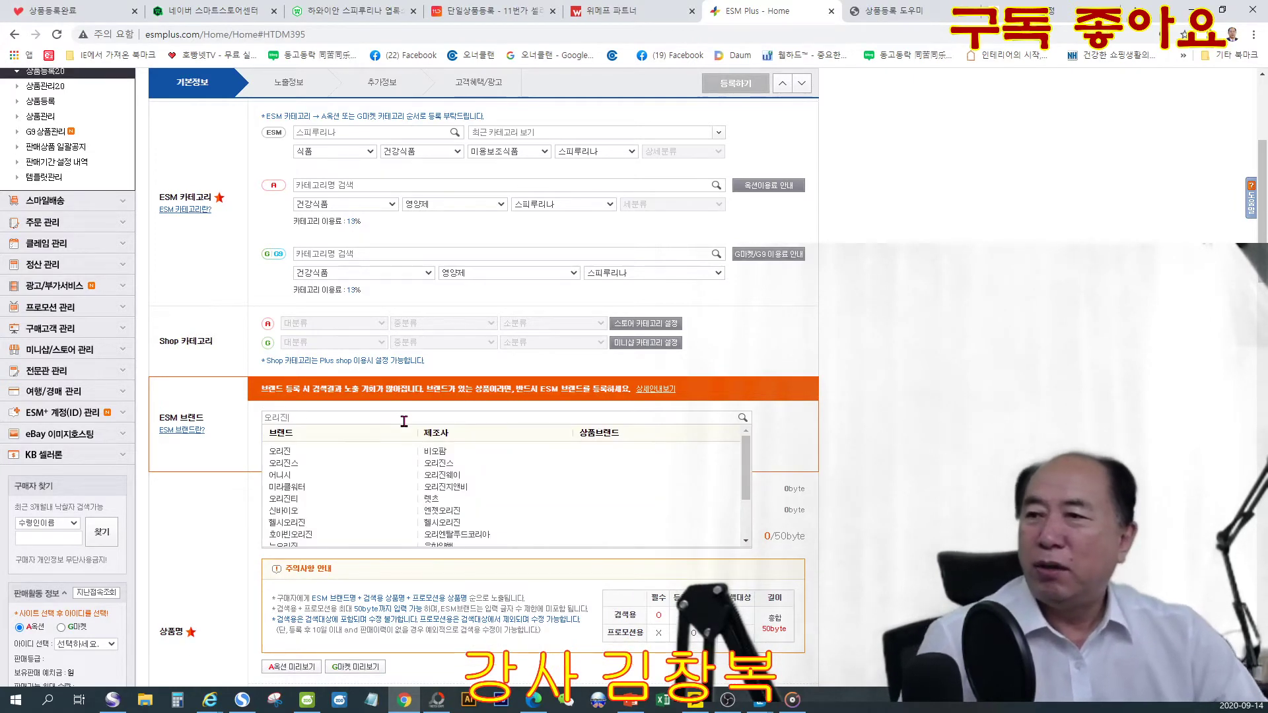
pyautogui.click(434, 454)
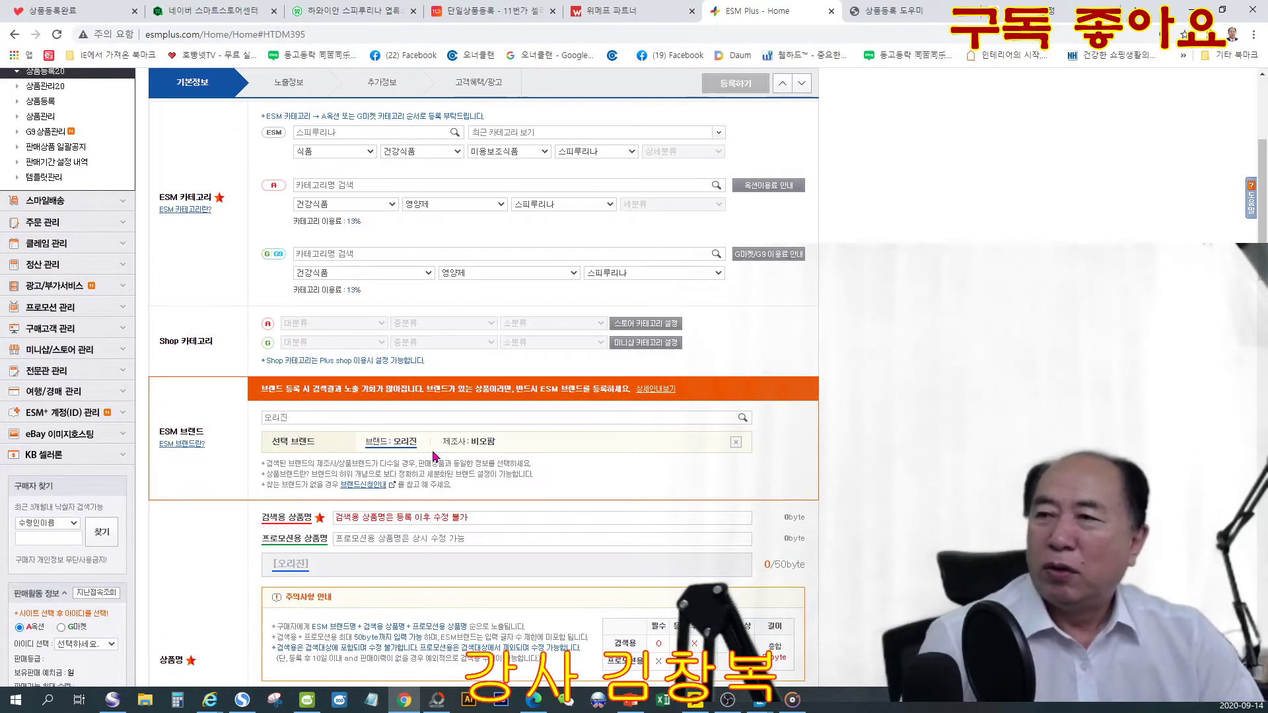
# Step: Switch to the browser window with the LinkFile page, maximize it, and look up ZUM keyword suggestions for 스피루
pyautogui.scroll(-1, 547, 521)
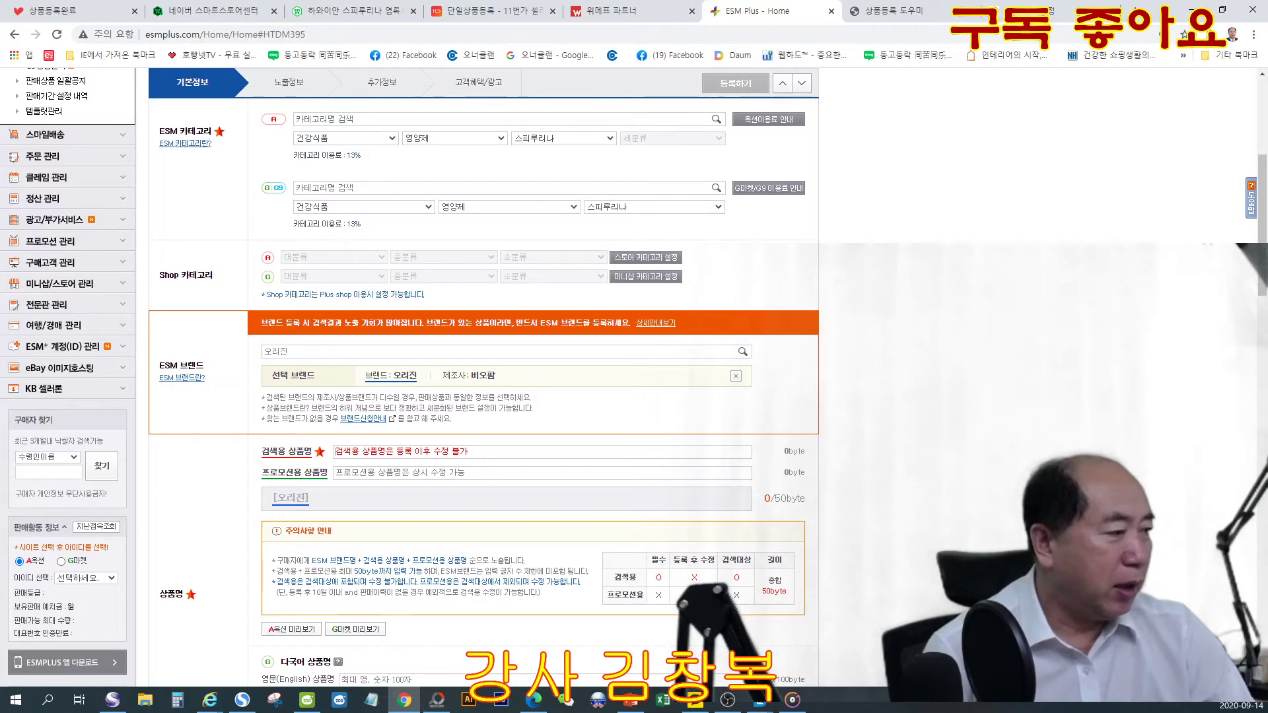
pyautogui.hotkey('alt', 'Tab')
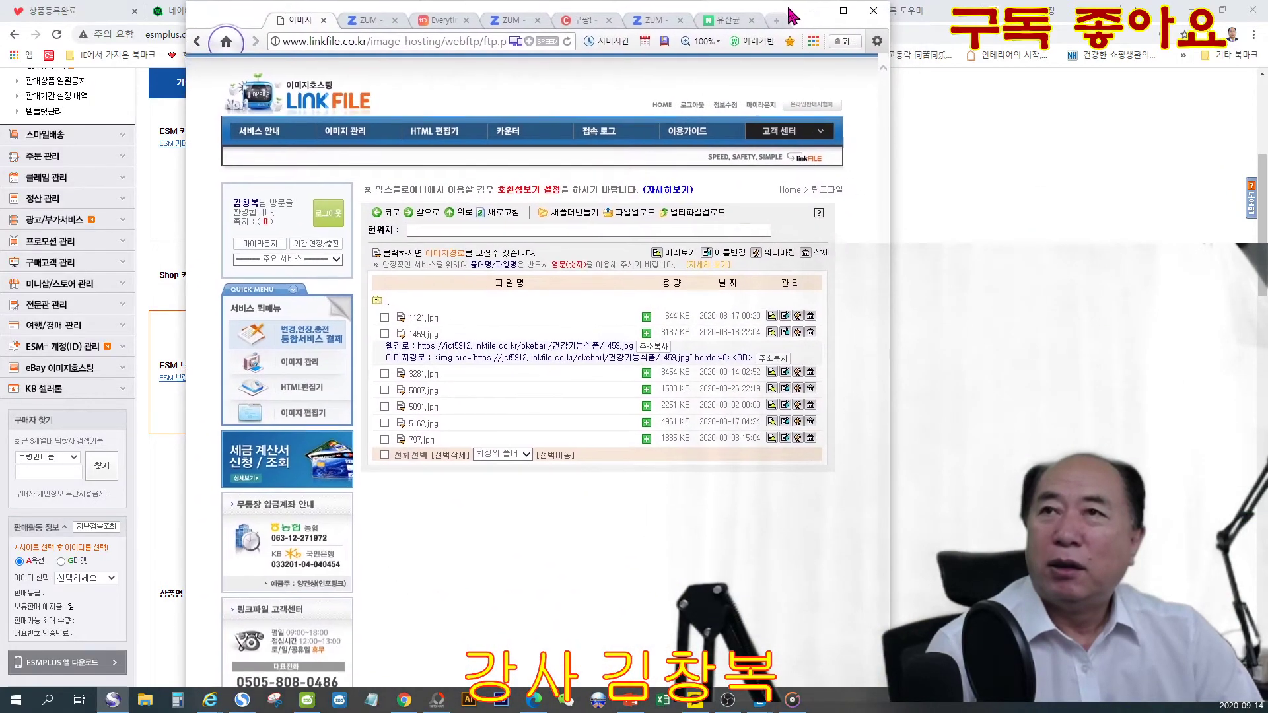
pyautogui.click(844, 10)
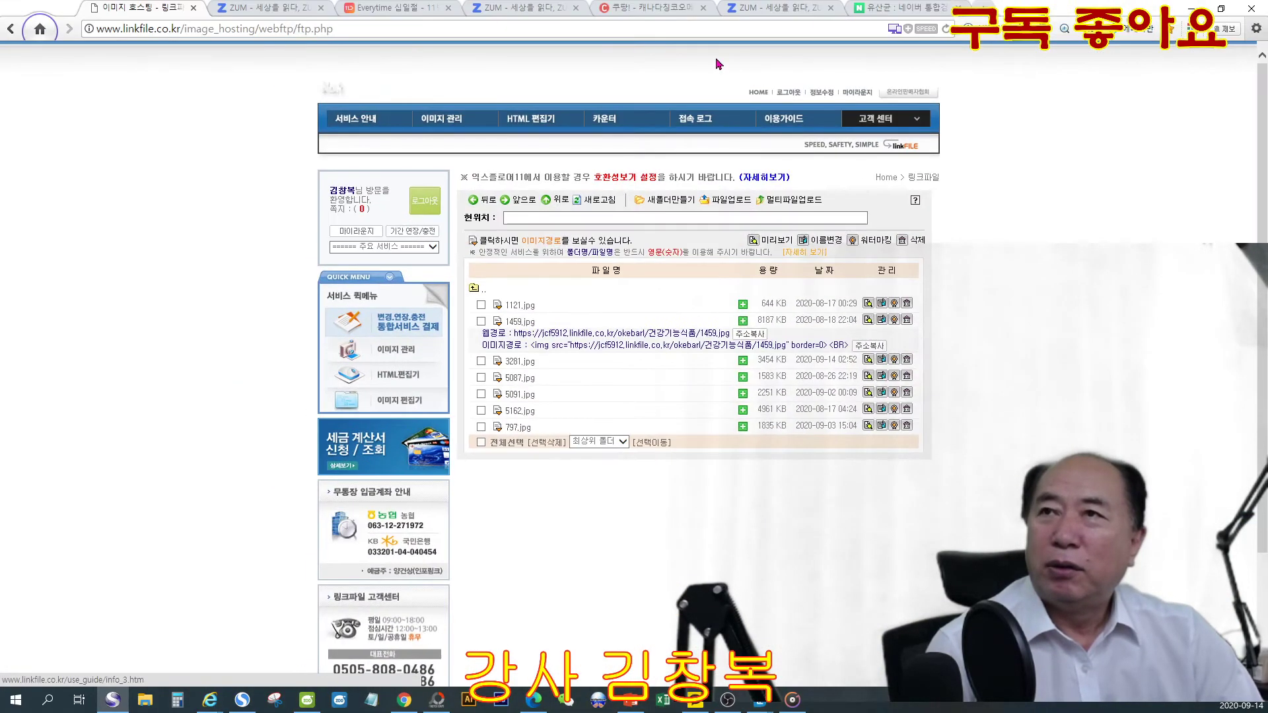
pyautogui.click(541, 9)
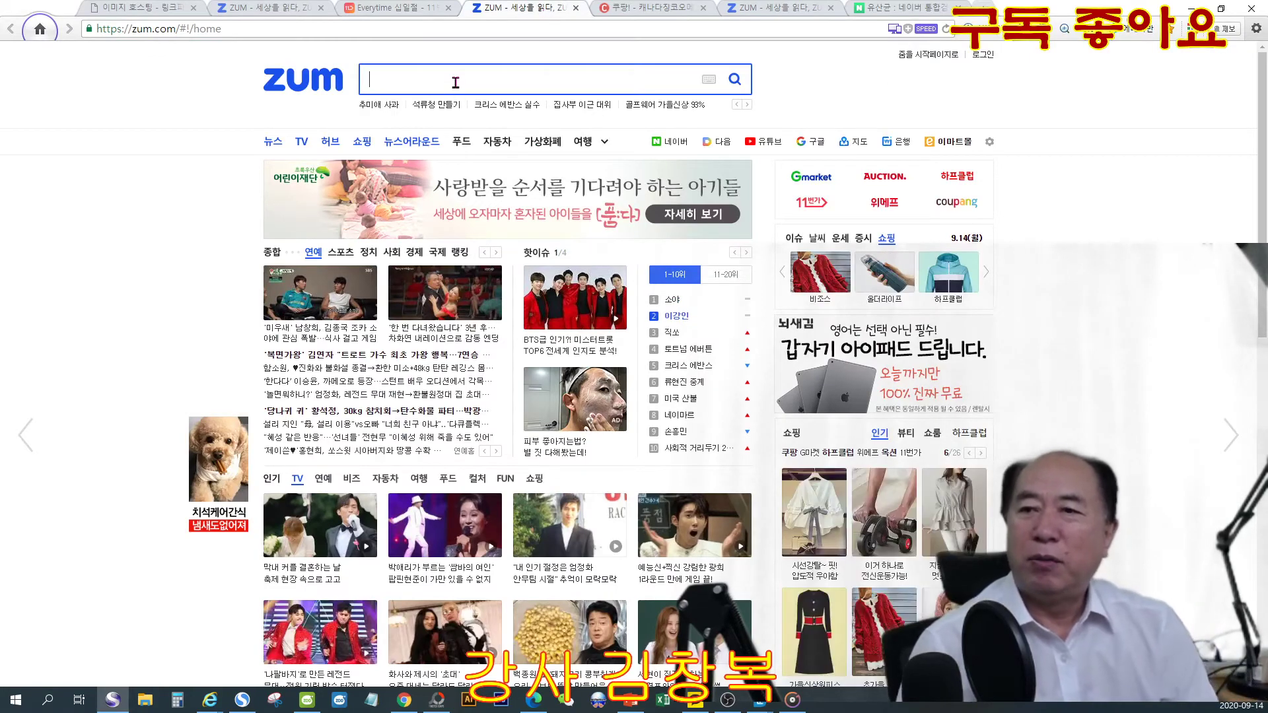
pyautogui.write('스')
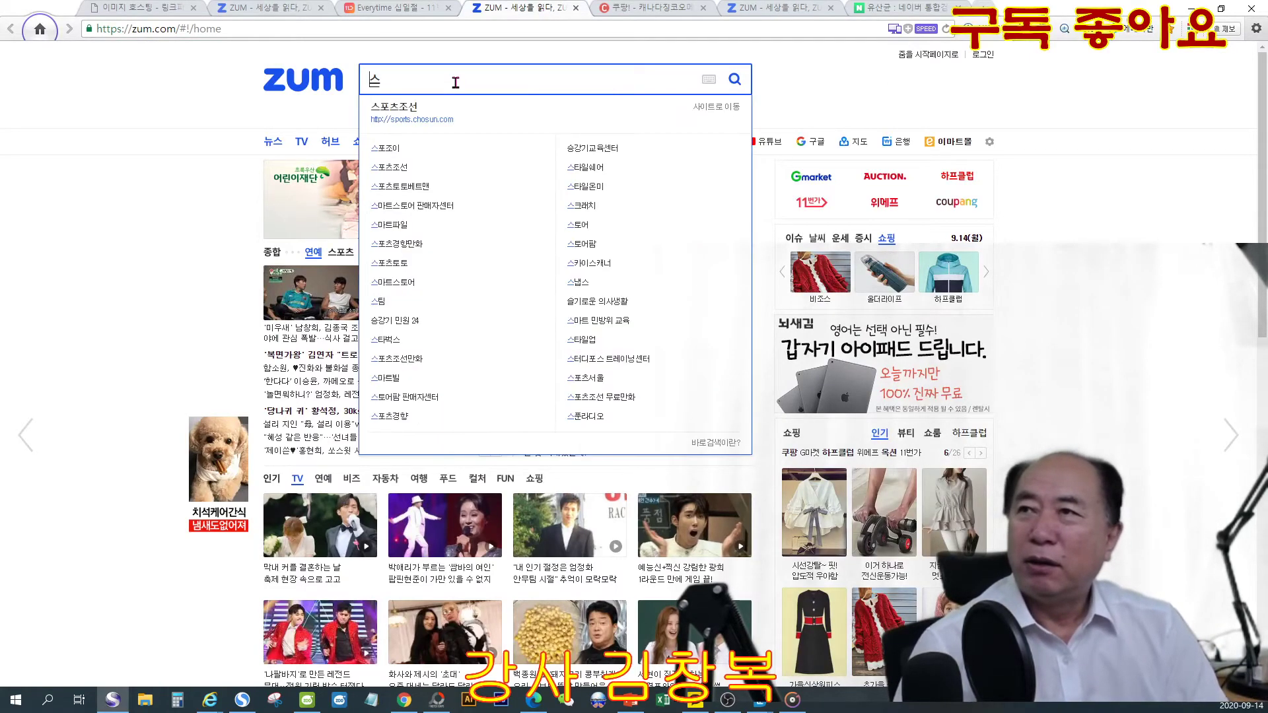
pyautogui.write('피루')
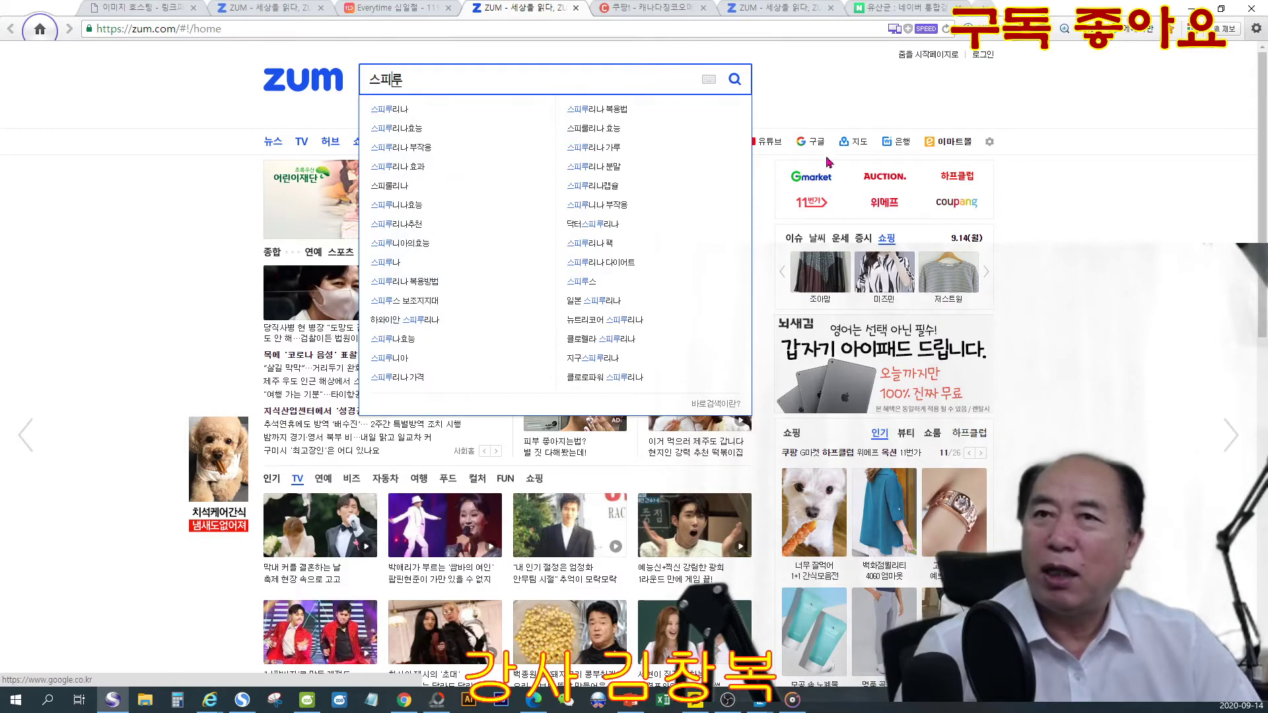
# Step: Open the 11번가 shopping site from ZUM and look up its keyword suggestions for 스피루리나
pyautogui.click(812, 204)
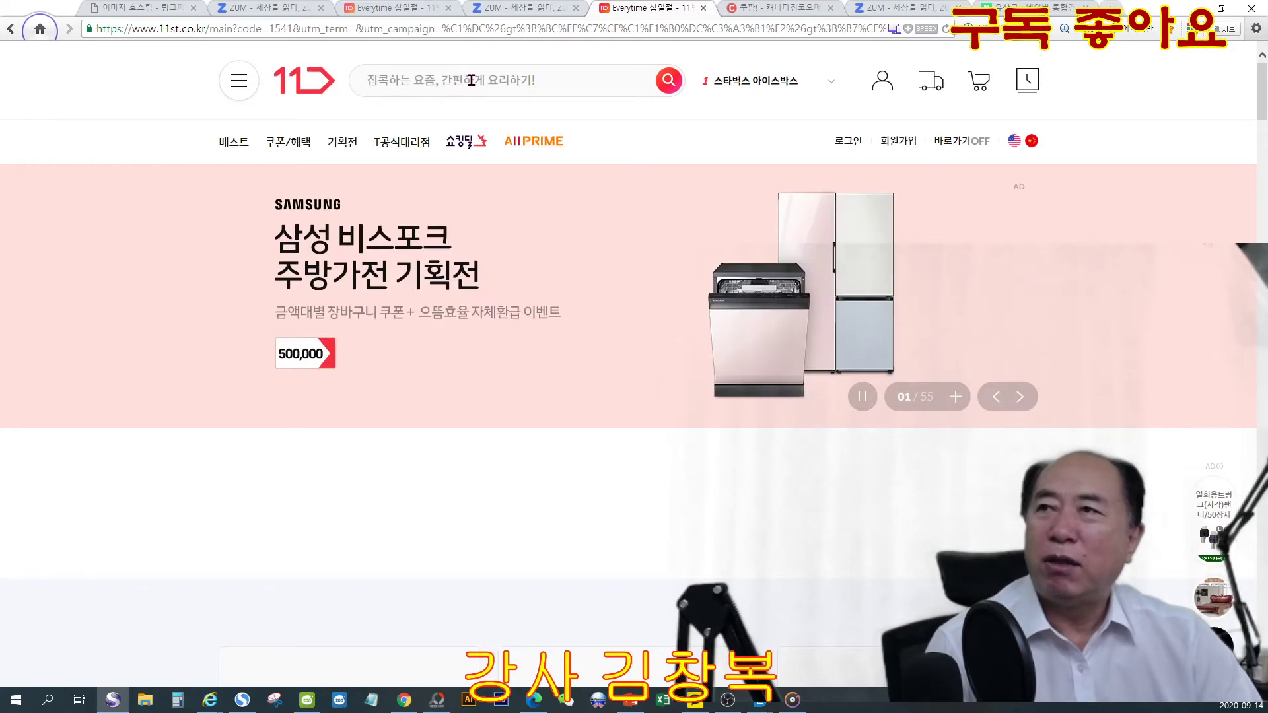
pyautogui.click(471, 80)
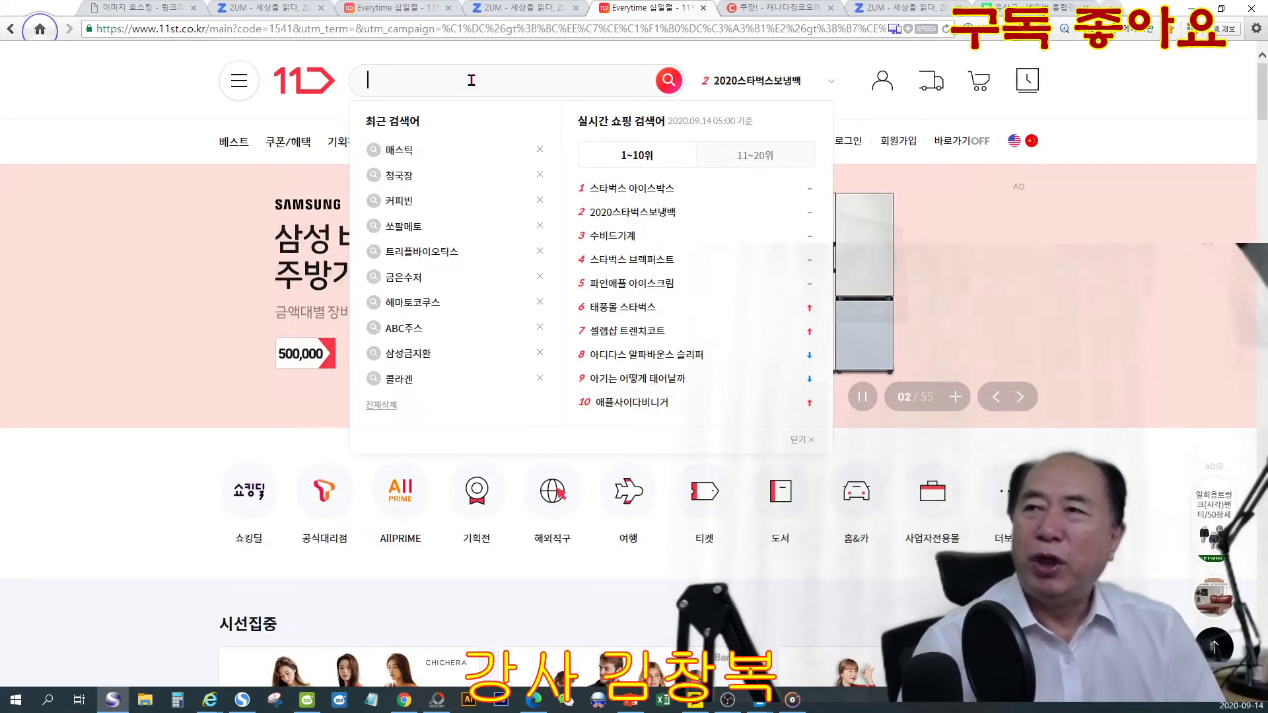
pyautogui.write('스피')
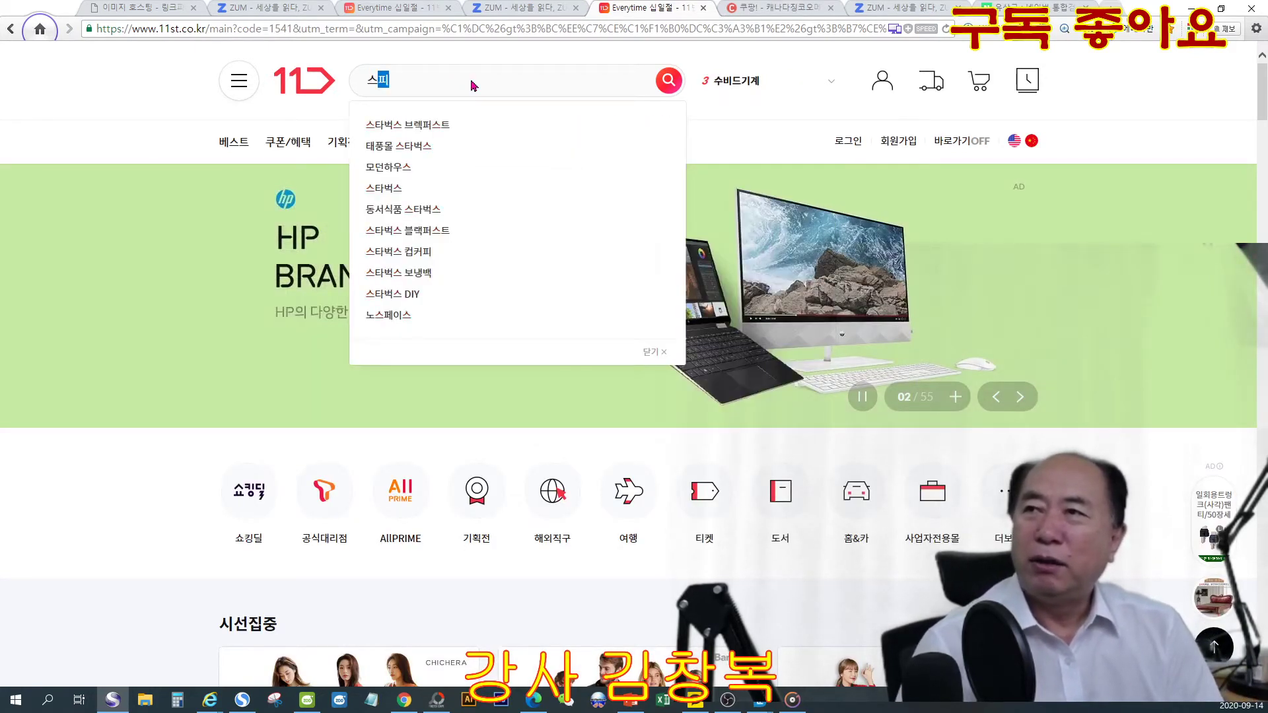
pyautogui.write('루리')
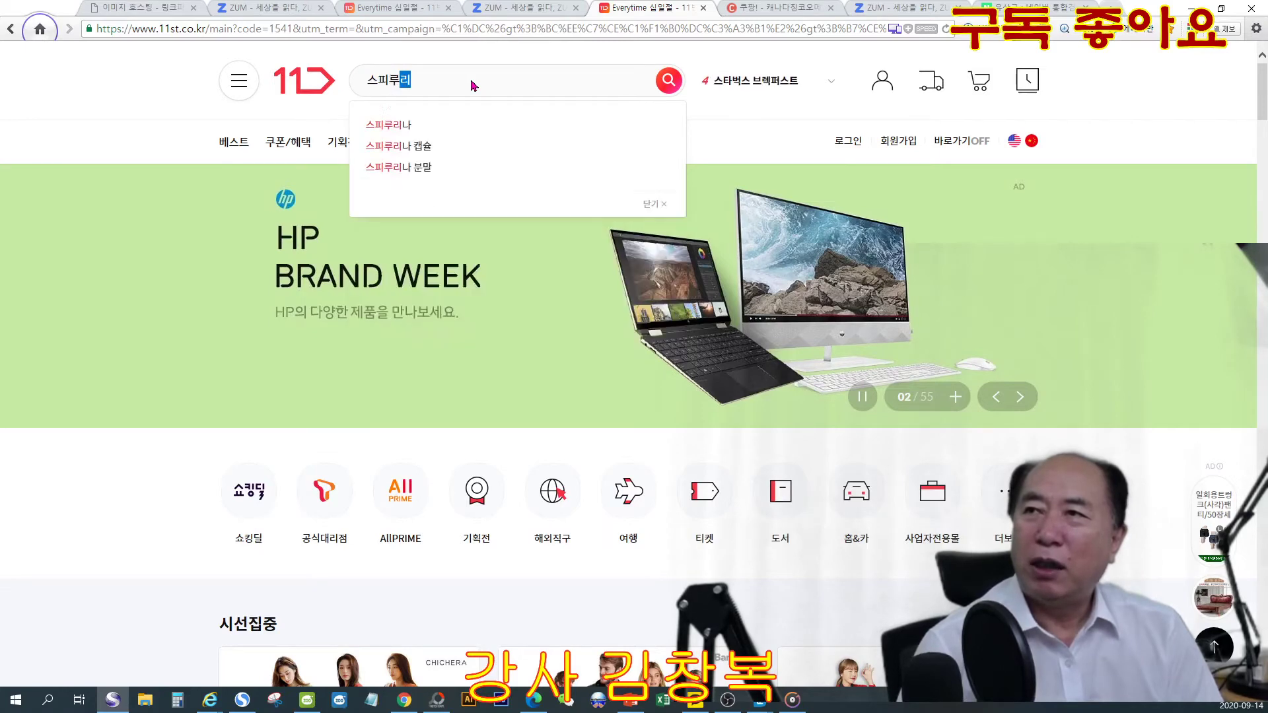
pyautogui.write('나')
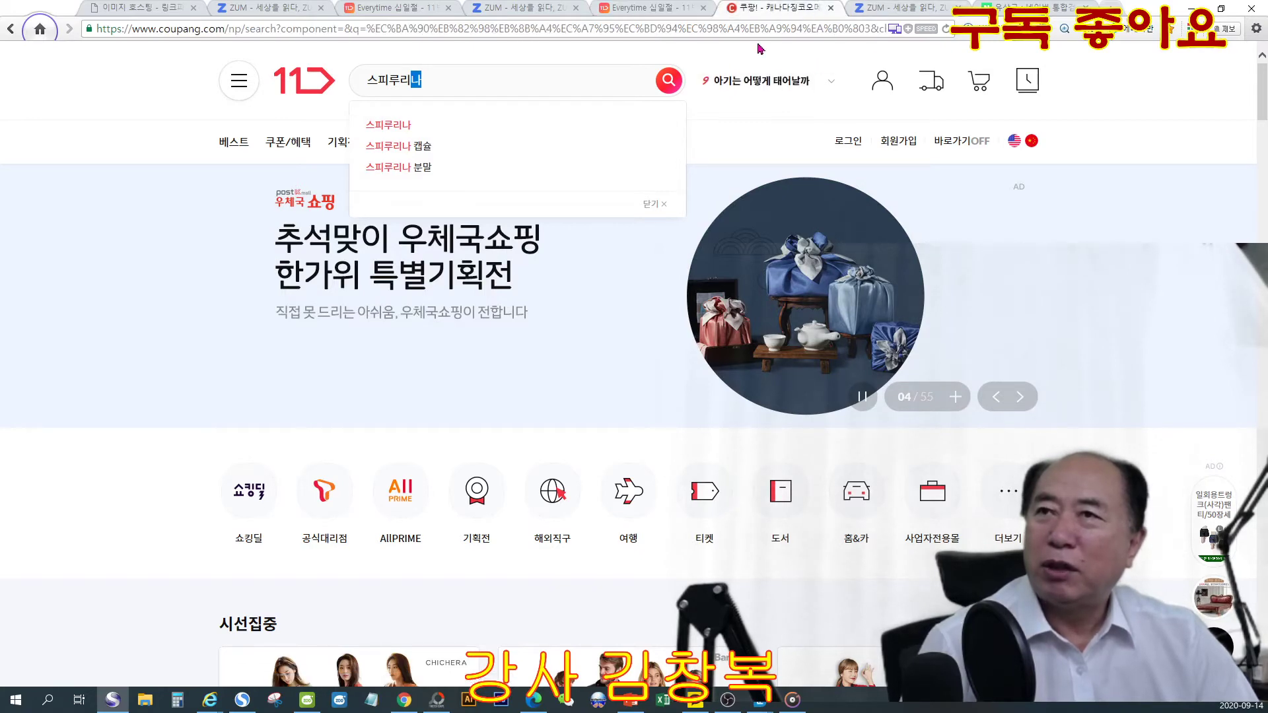
# Step: Look up Coupang keyword suggestions for 스피루리나 and search for the suggested 하와이안 스피루리나
pyautogui.click(817, 10)
pyautogui.moveTo(572, 75); pyautogui.dragTo(455, 73)
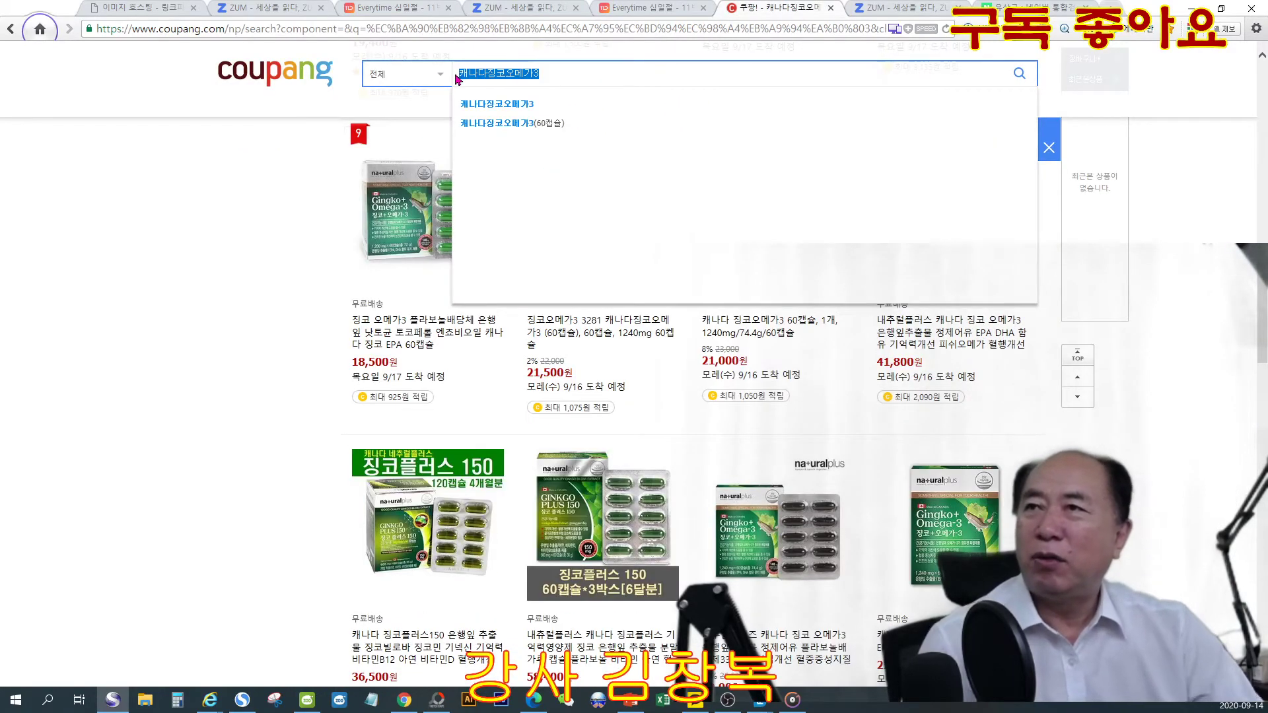
pyautogui.write('ㅅ피루리나')
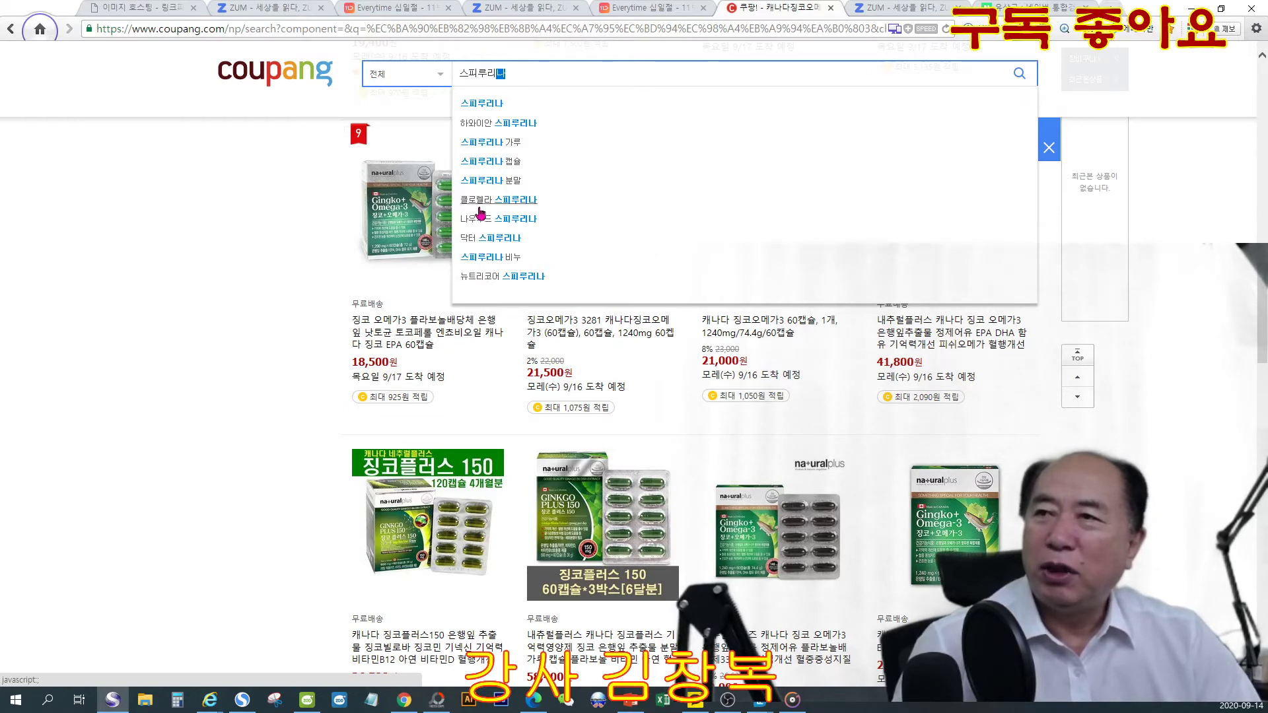
pyautogui.click(553, 127)
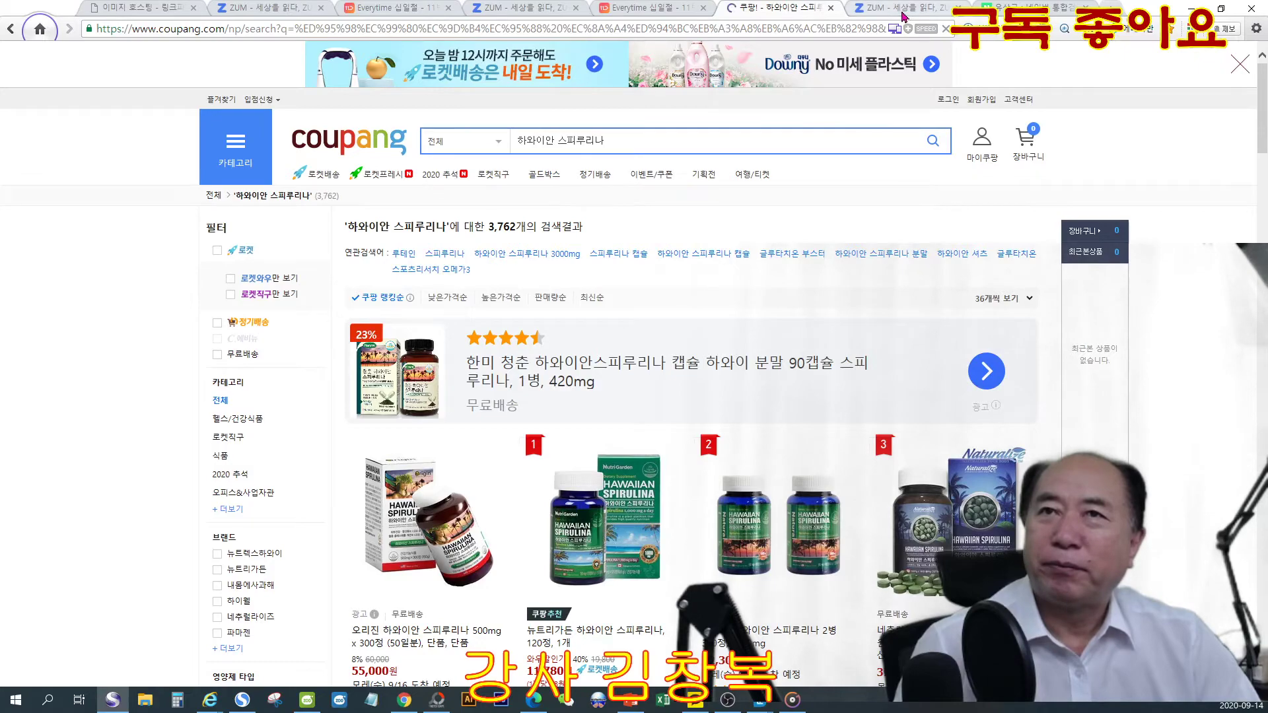
# Step: Search Naver for 스피루리나, checking its keyword suggestions, and review the results down to the related search terms
pyautogui.click(1001, 8)
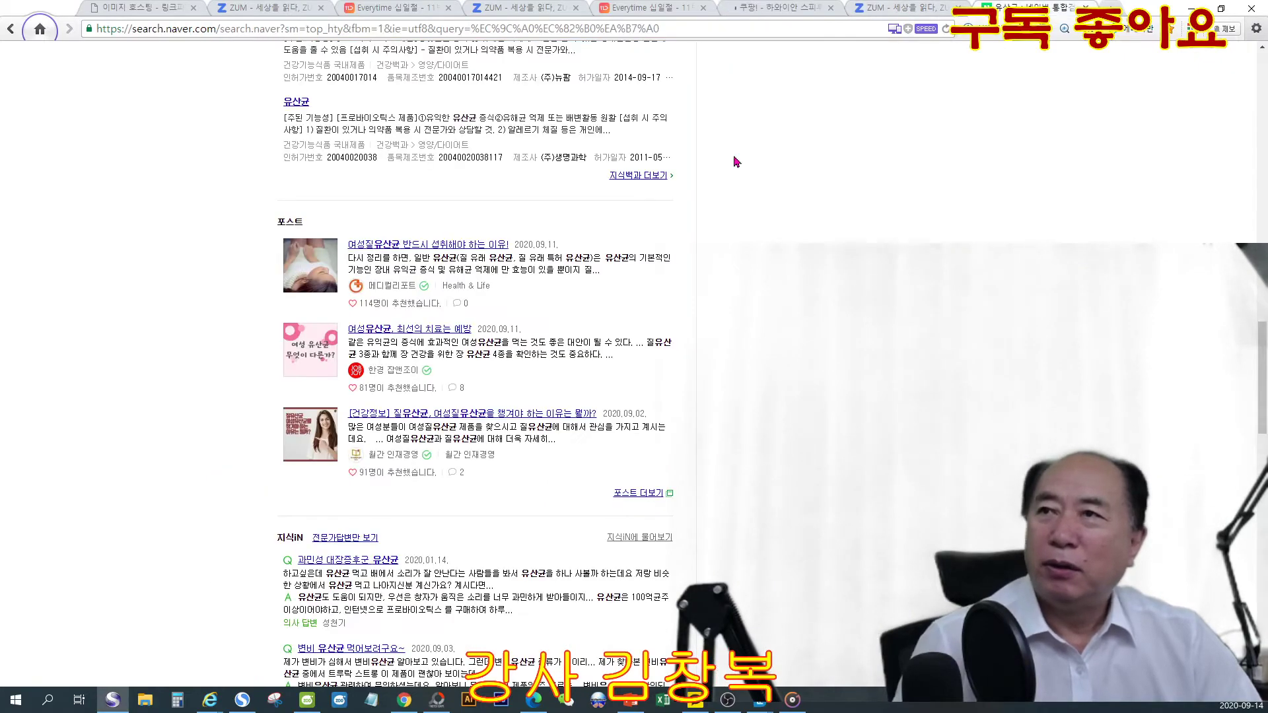
pyautogui.scroll(15, 594, 327)
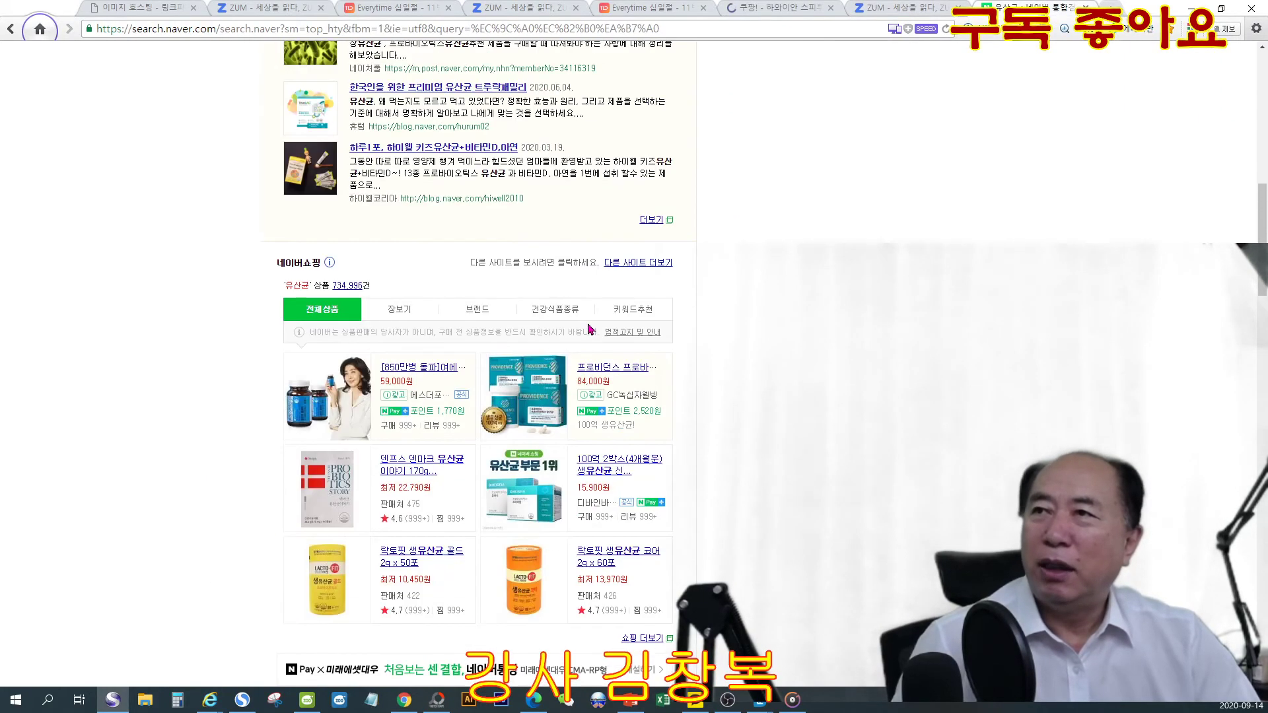
pyautogui.scroll(8, 591, 329)
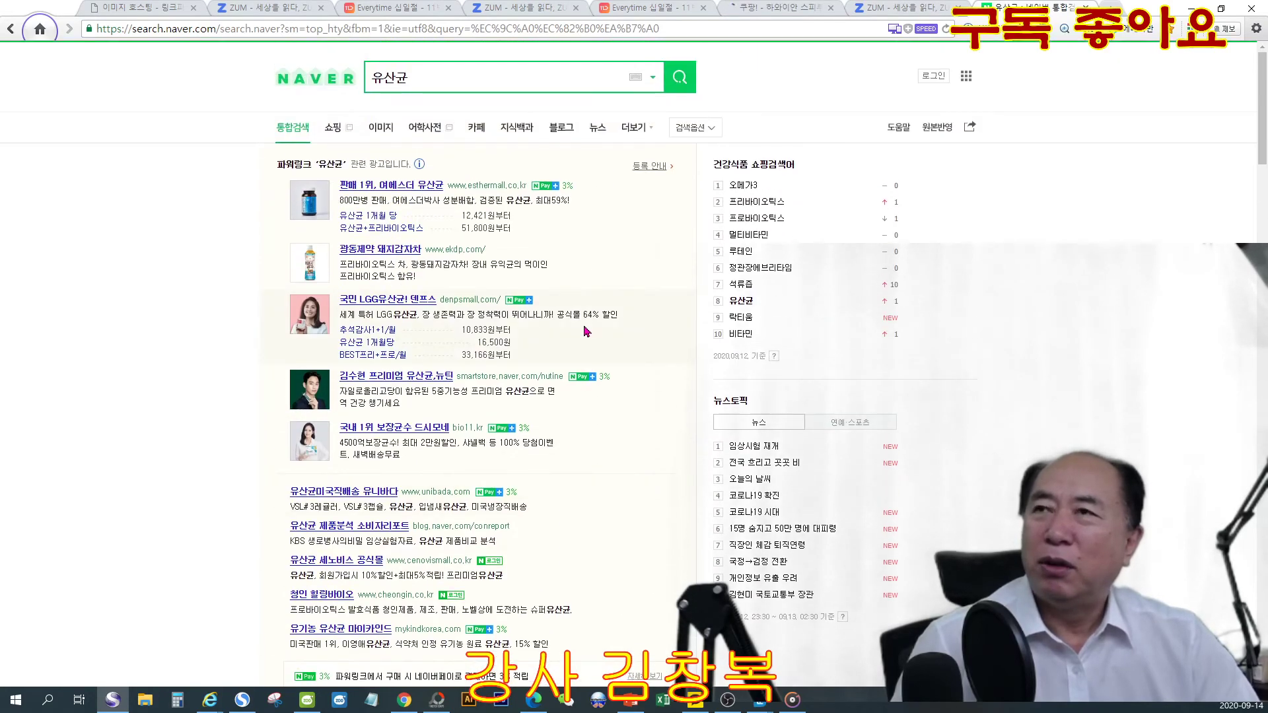
pyautogui.moveTo(423, 73); pyautogui.dragTo(361, 81)
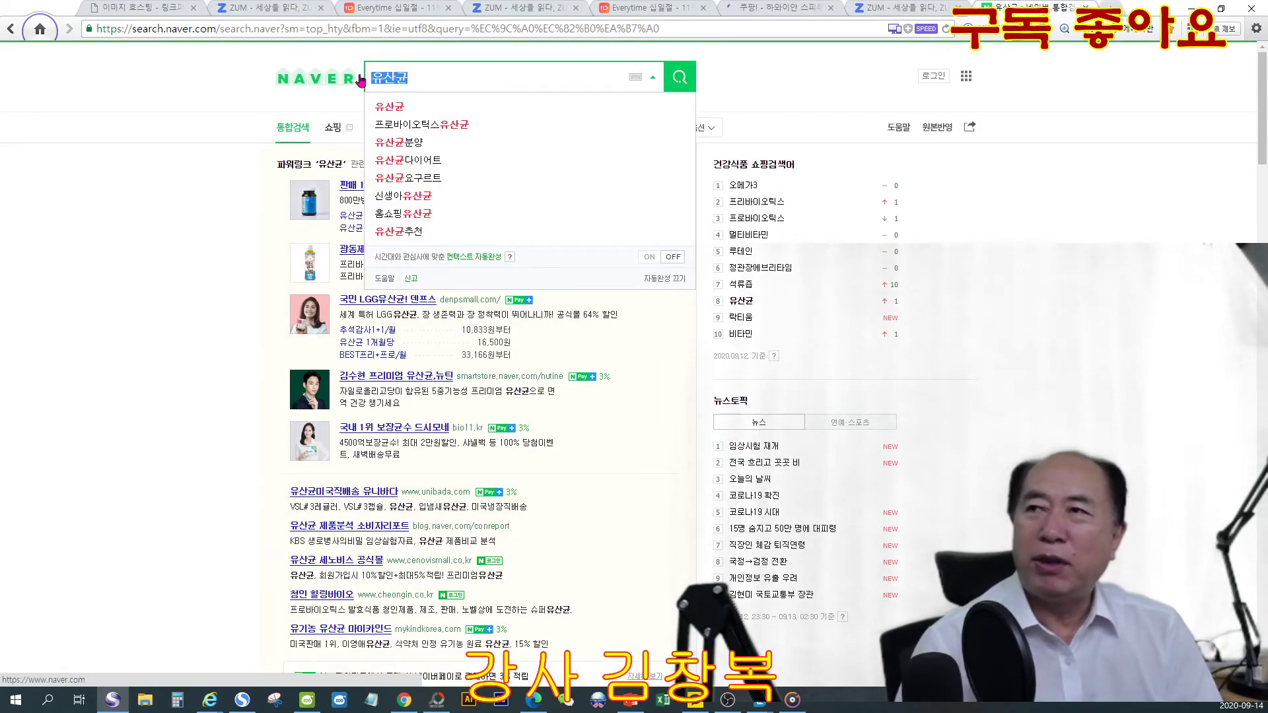
pyautogui.write('스피루')
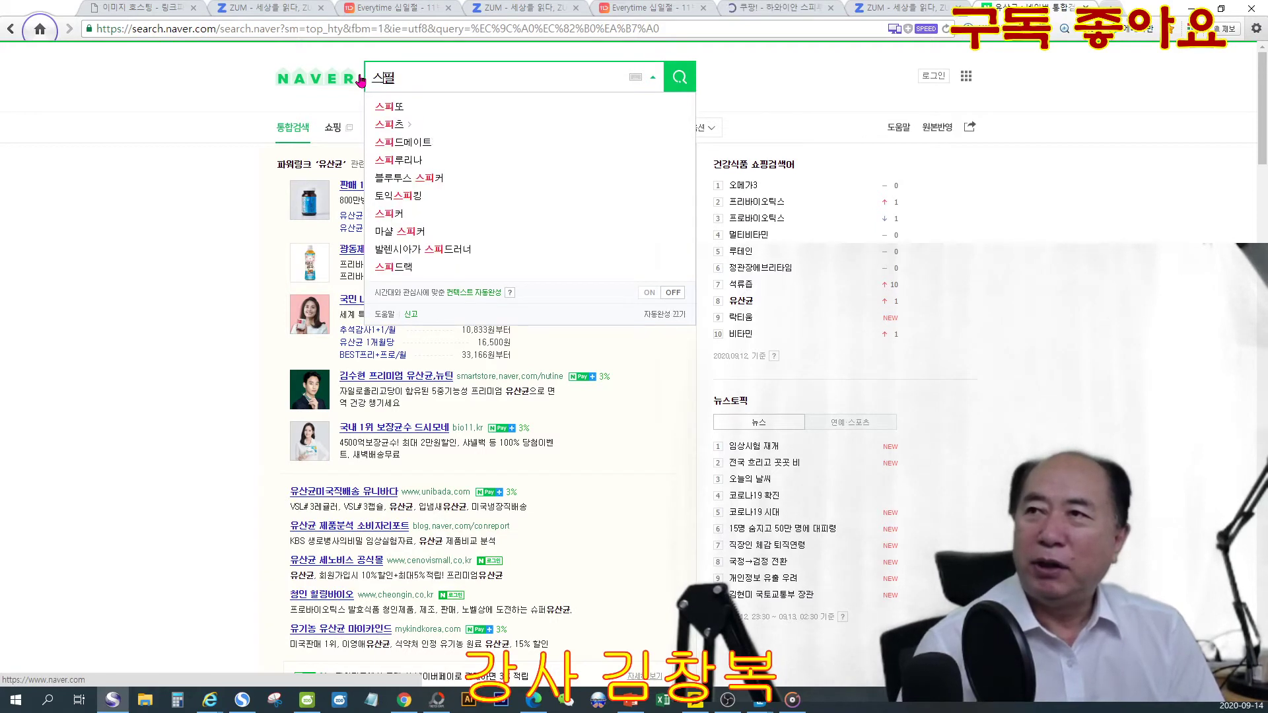
pyautogui.write('리나')
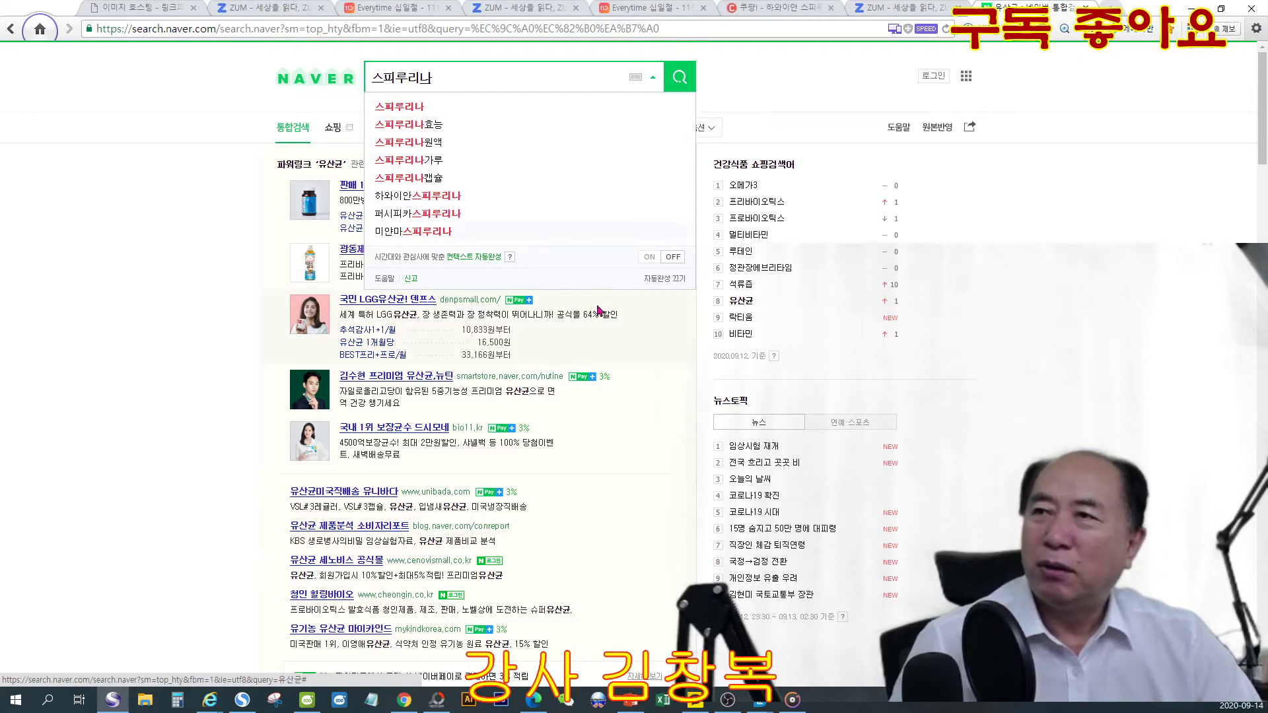
pyautogui.click(502, 78)
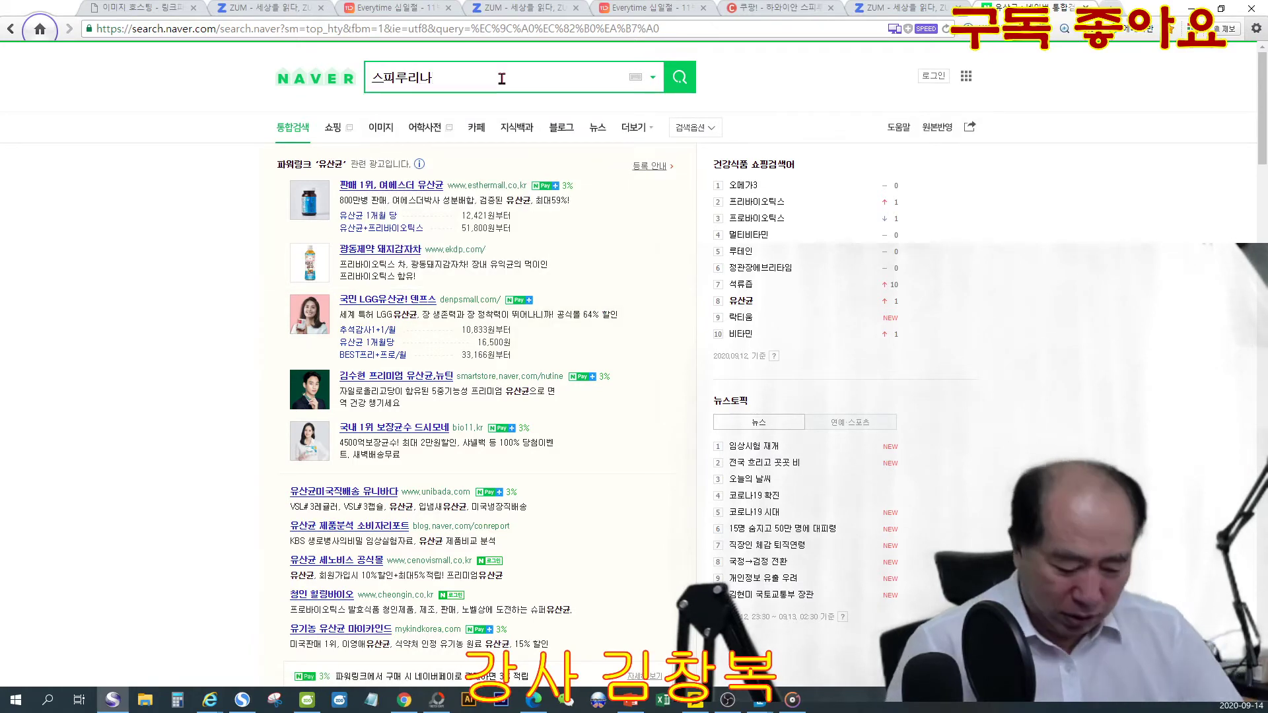
pyautogui.press('Return')
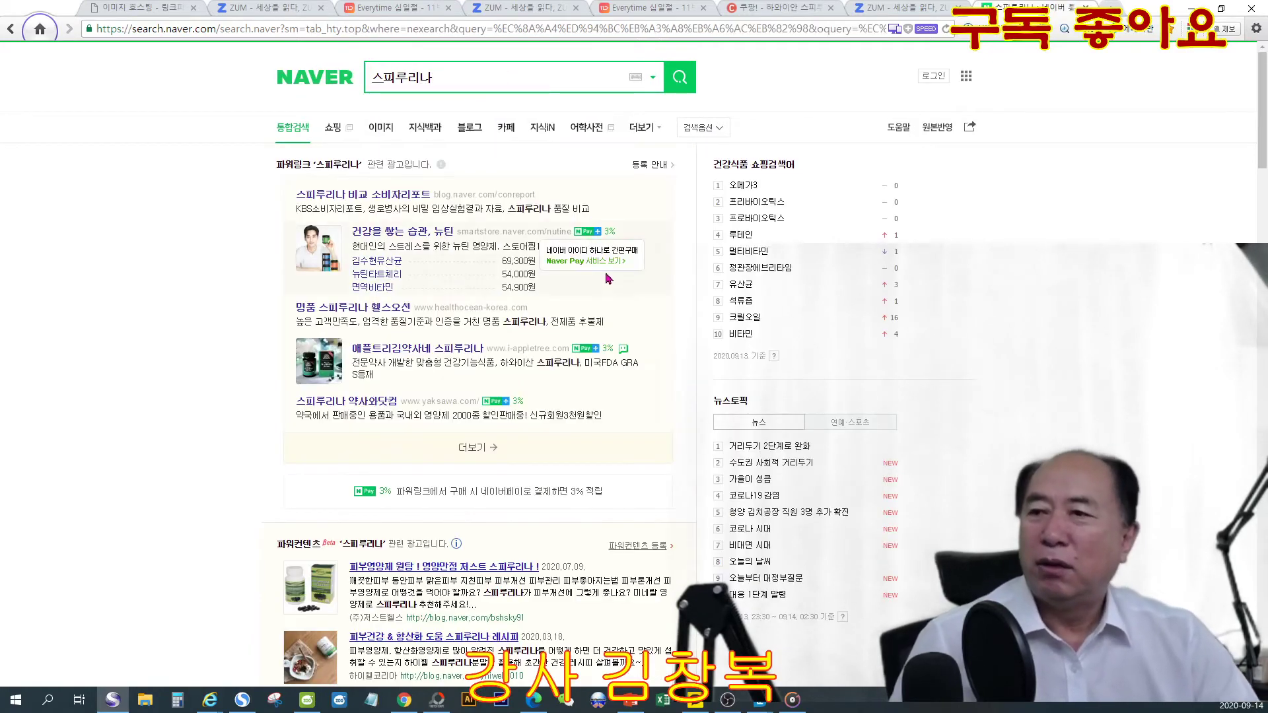
pyautogui.scroll(-12, 579, 426)
pyautogui.scroll(-2, 579, 426)
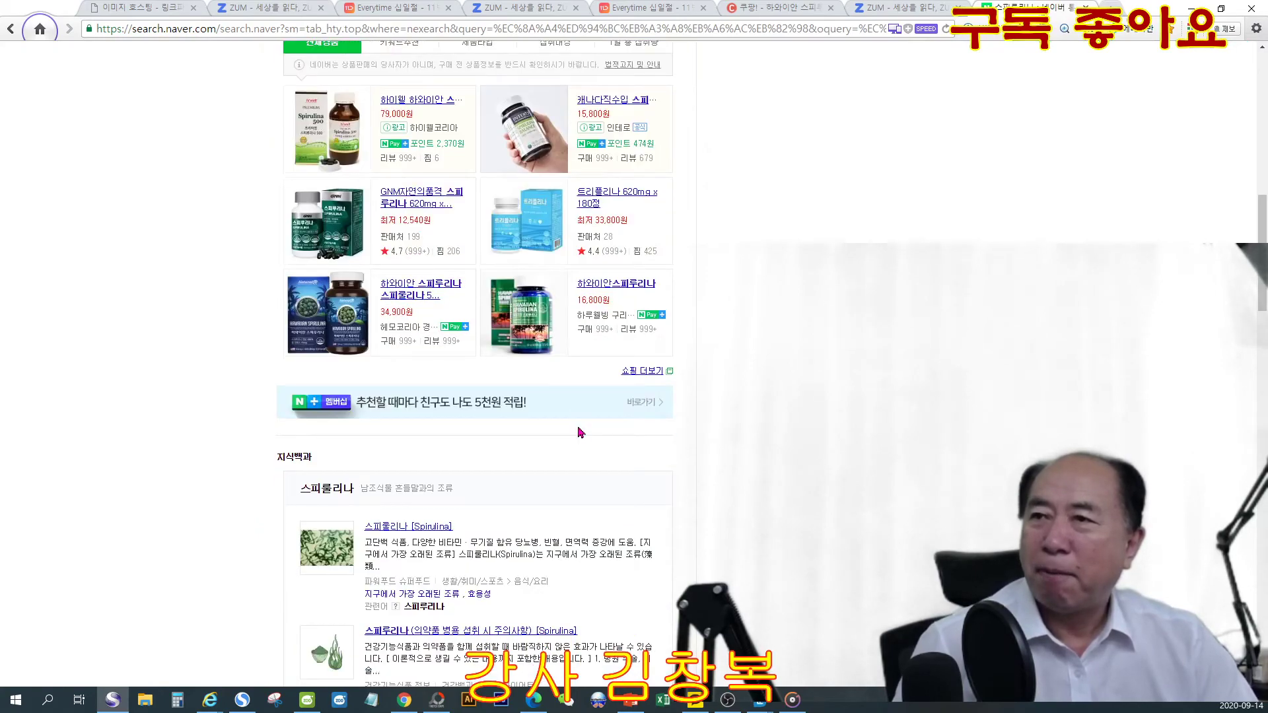
pyautogui.scroll(-20, 578, 433)
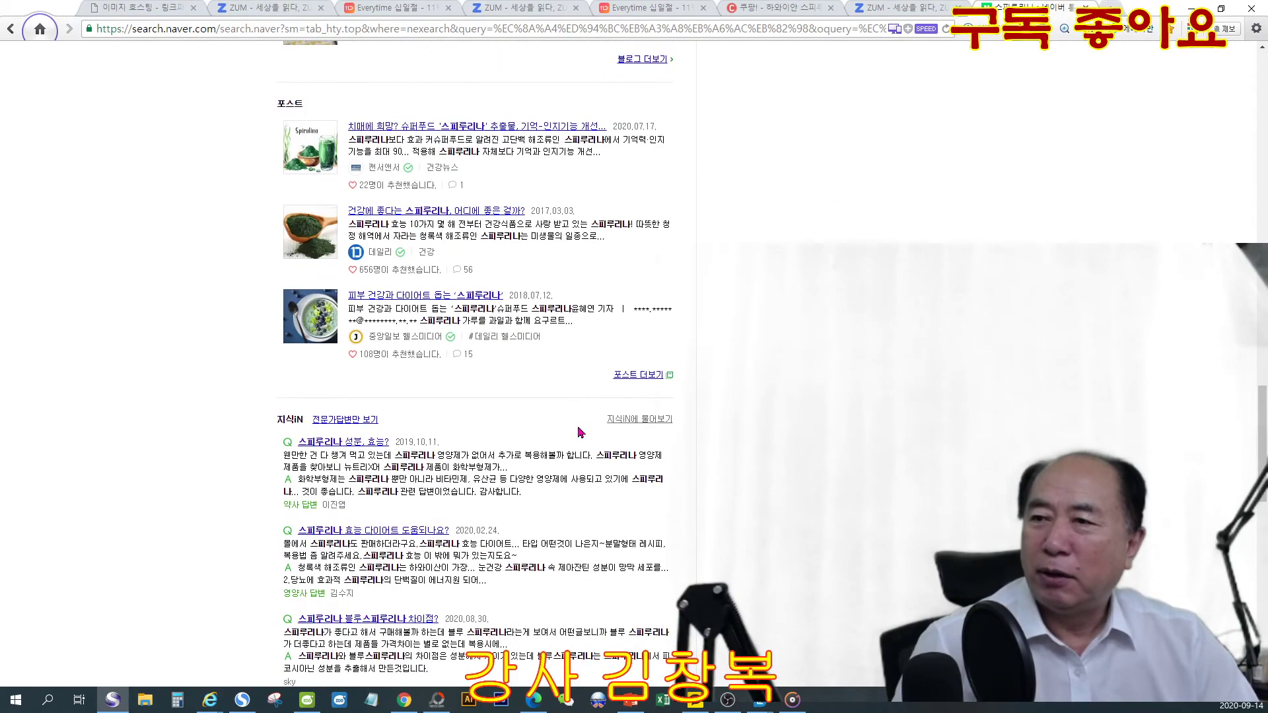
pyautogui.scroll(-10, 582, 433)
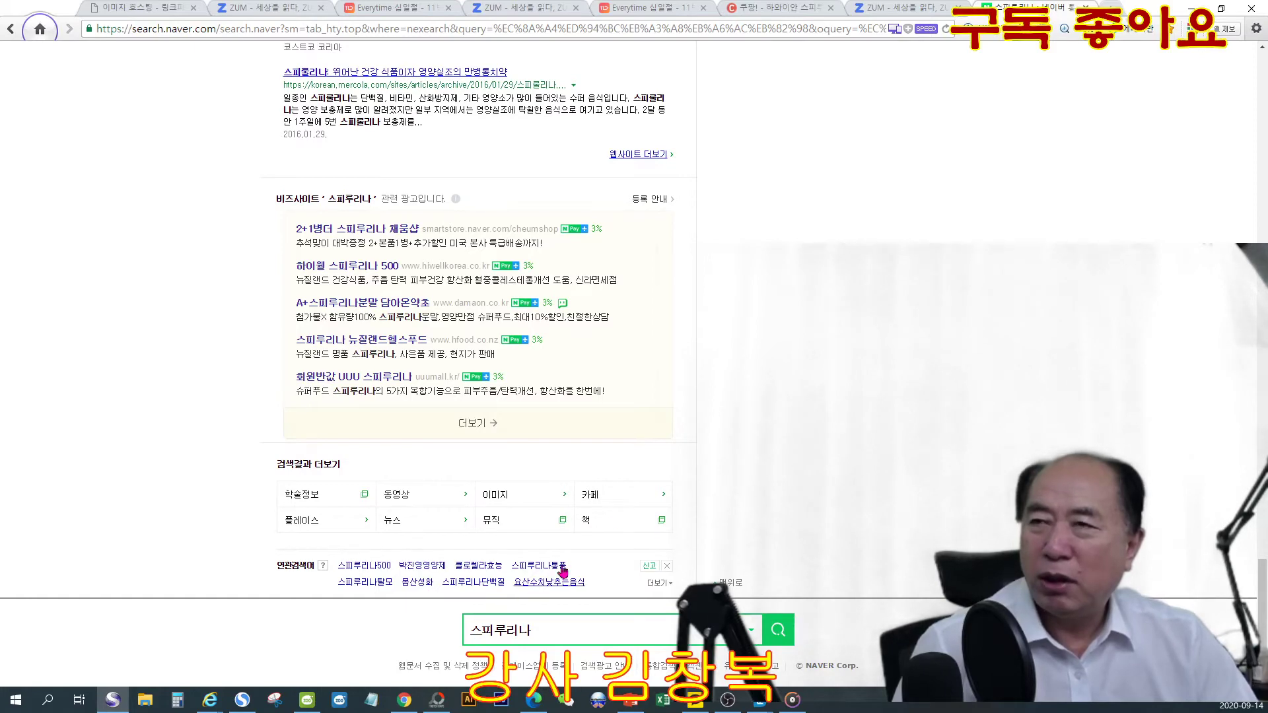
pyautogui.scroll(5, 822, 331)
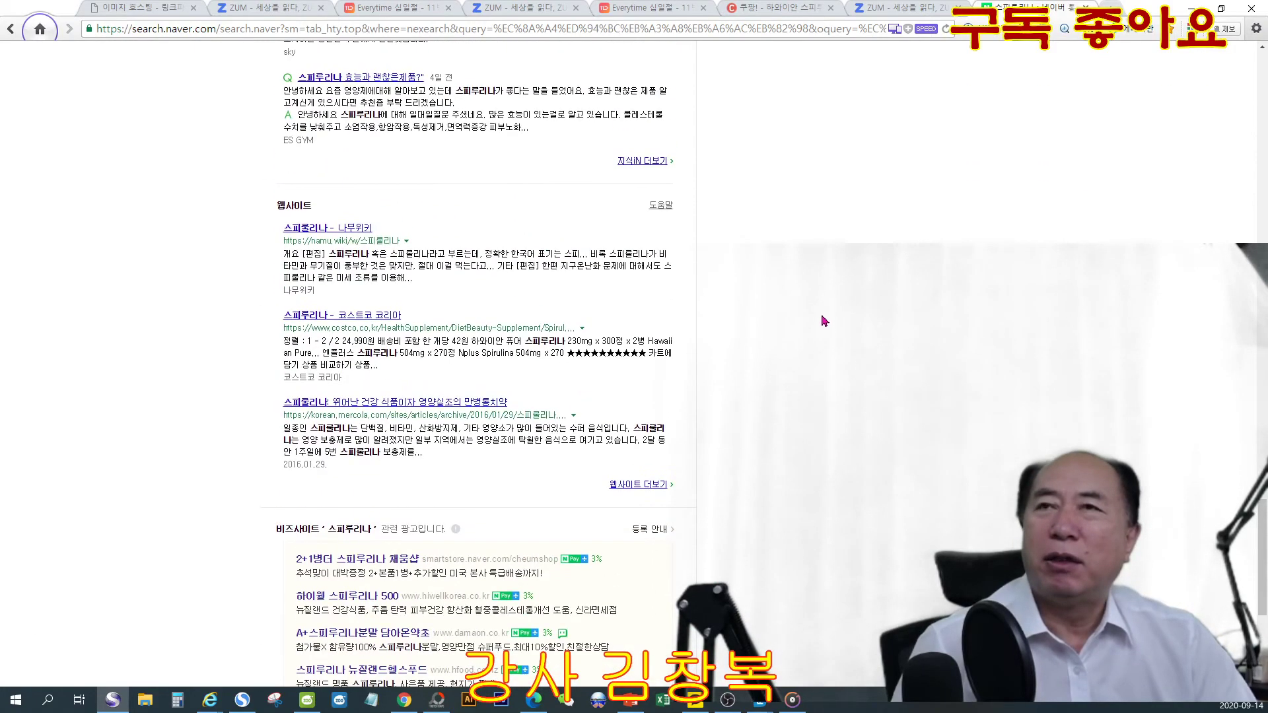
# Step: Return to the ESM Plus registration form and enter 하와이안 스피루리나 as the search product name
pyautogui.click(1190, 8)
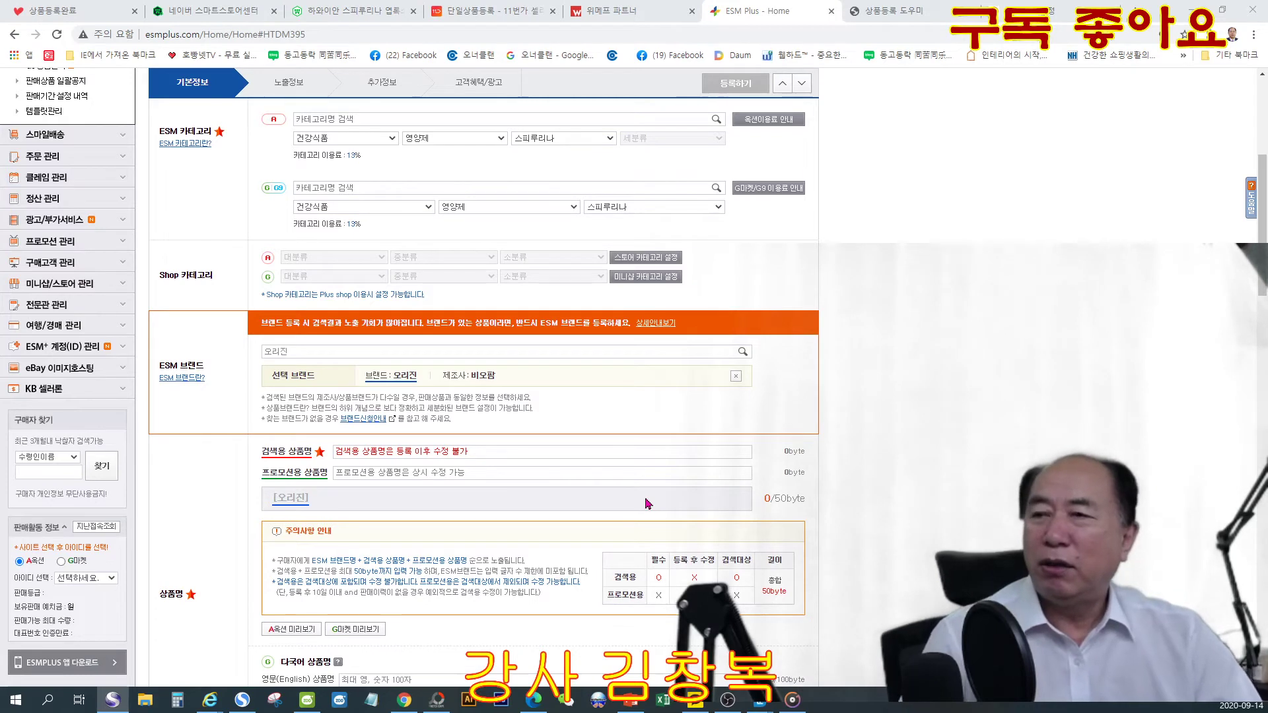
pyautogui.click(480, 449)
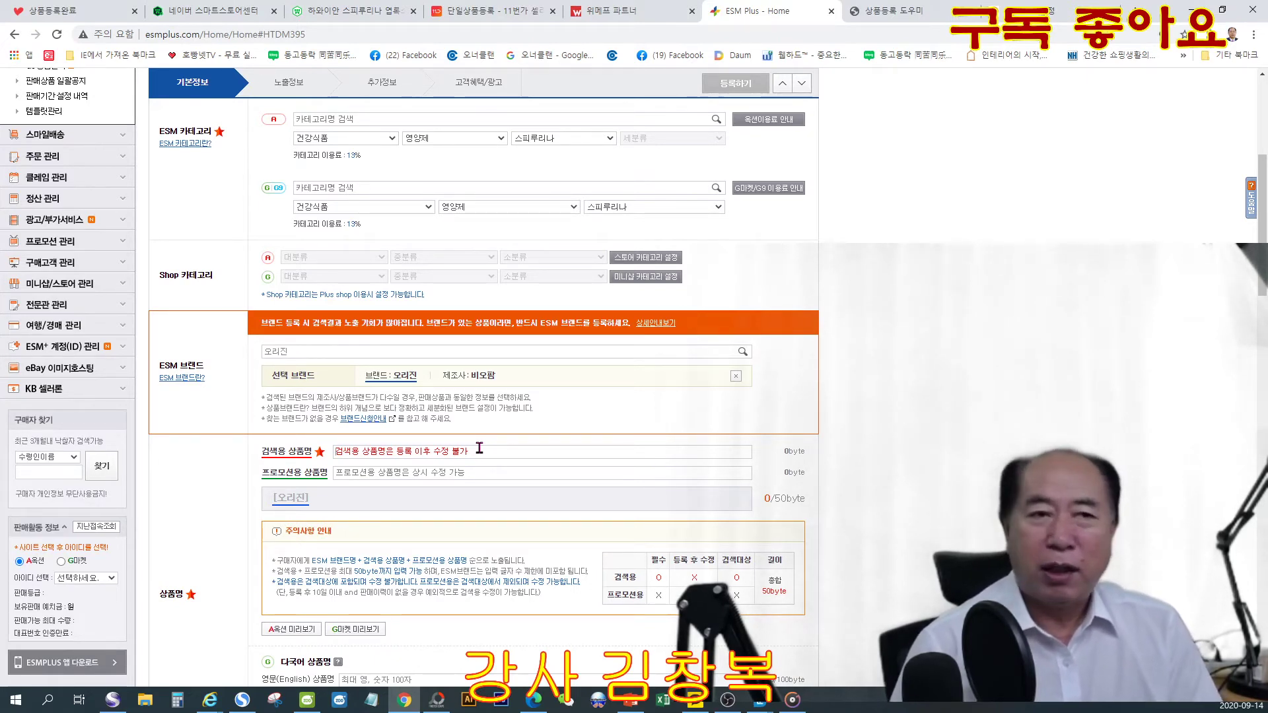
pyautogui.click(480, 449)
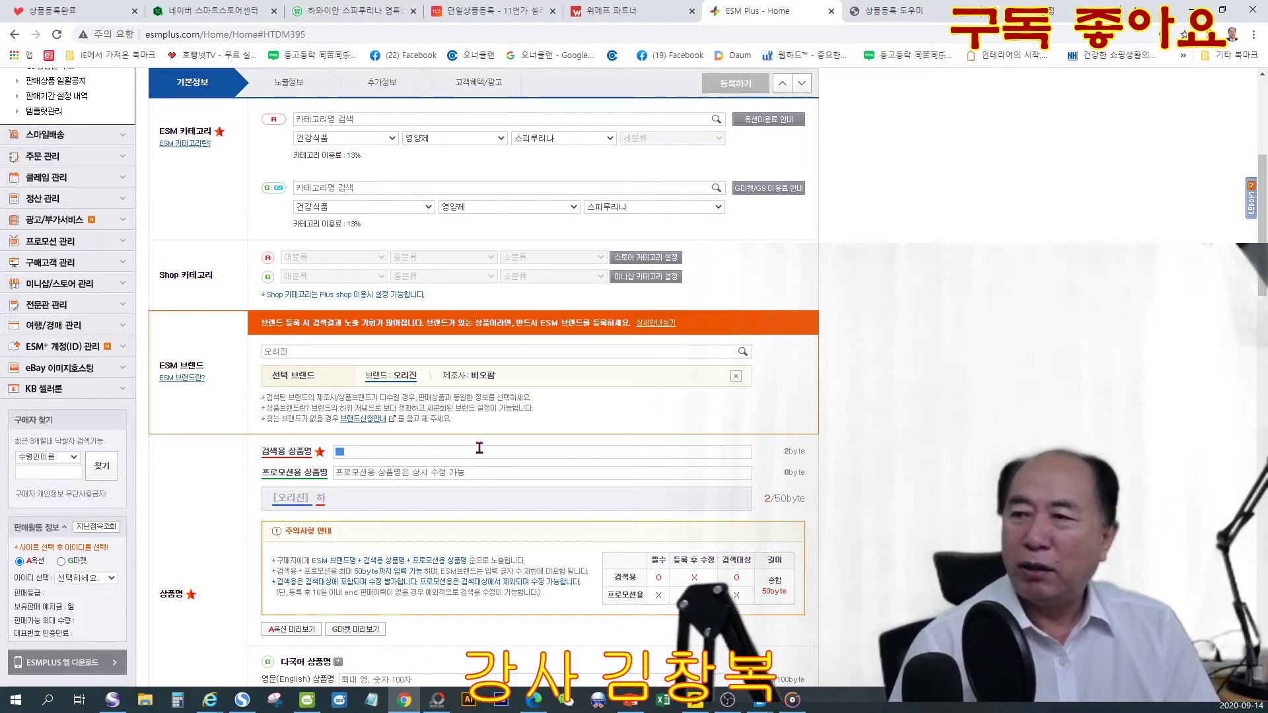
pyautogui.write('하아이안')
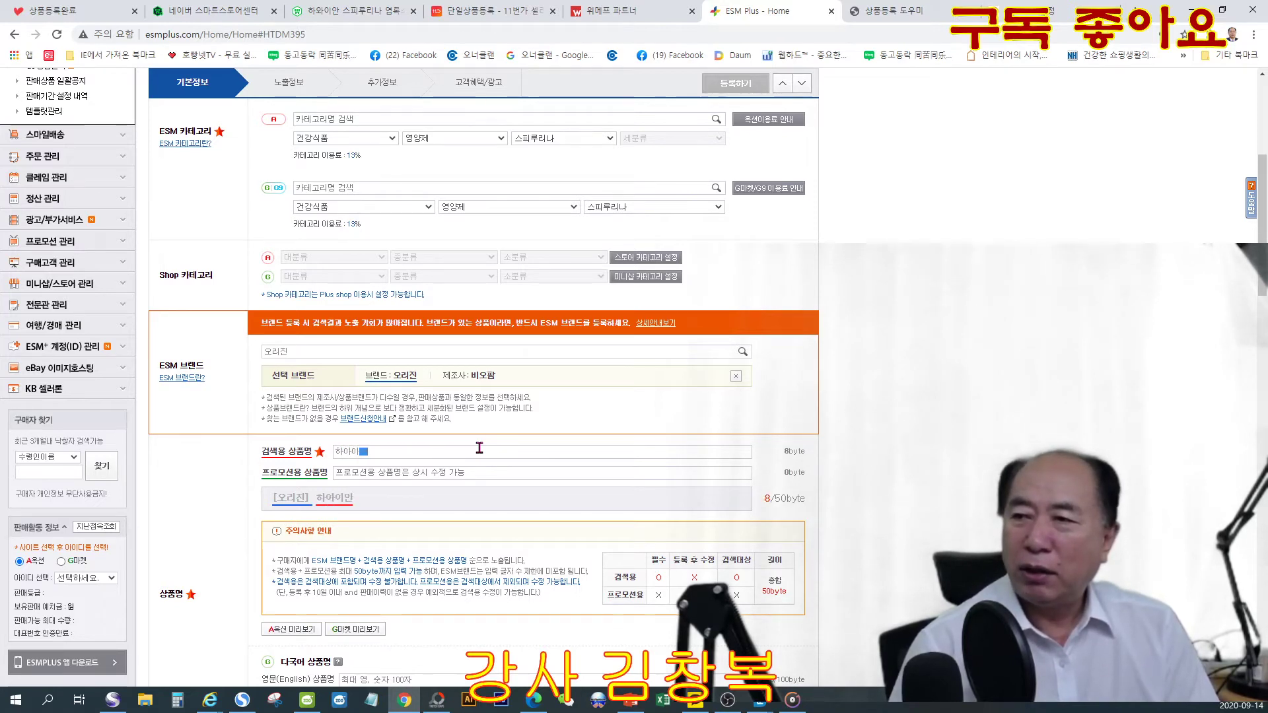
pyautogui.press('BackSpace')
pyautogui.press('BackSpace')
pyautogui.press('BackSpace')
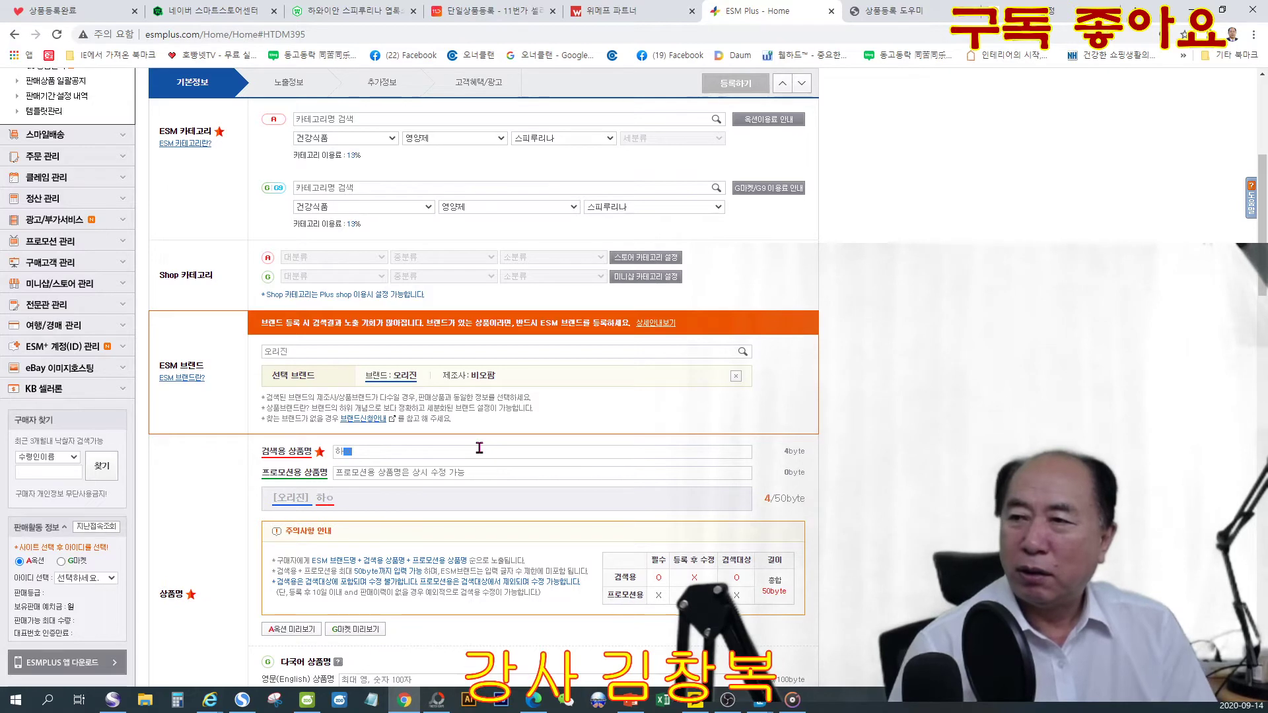
pyautogui.write('와이')
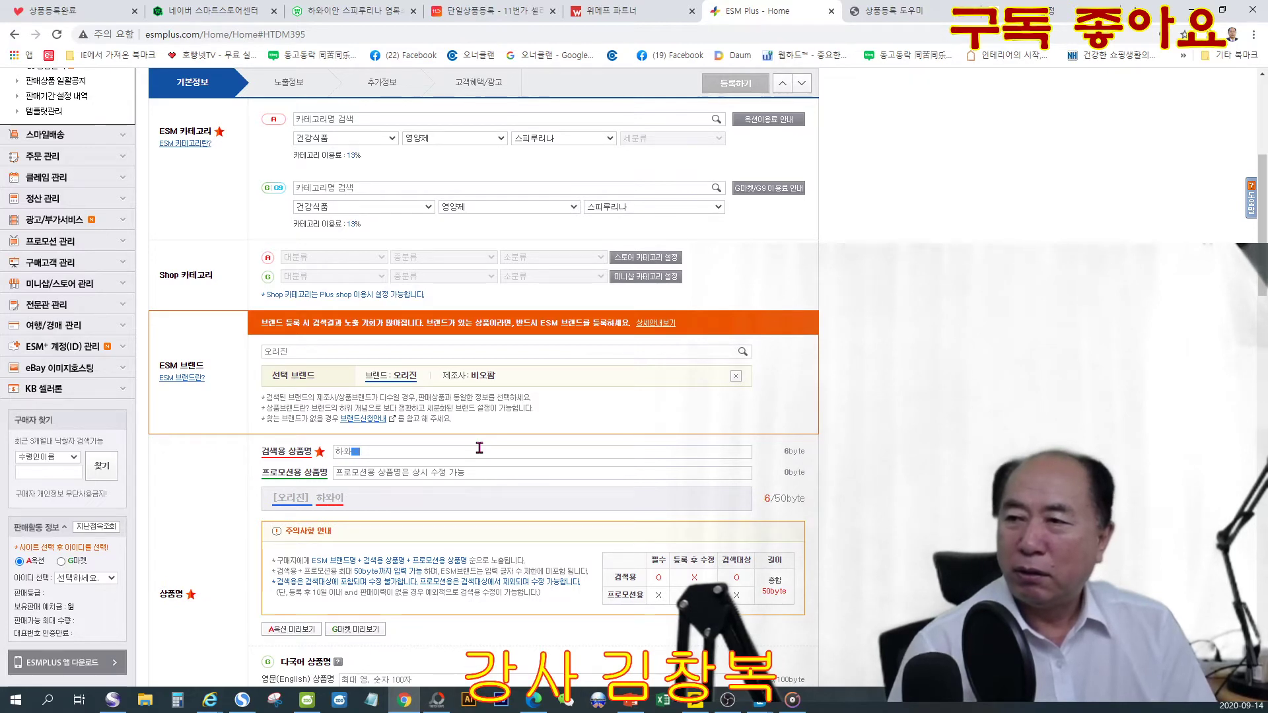
pyautogui.write('아안')
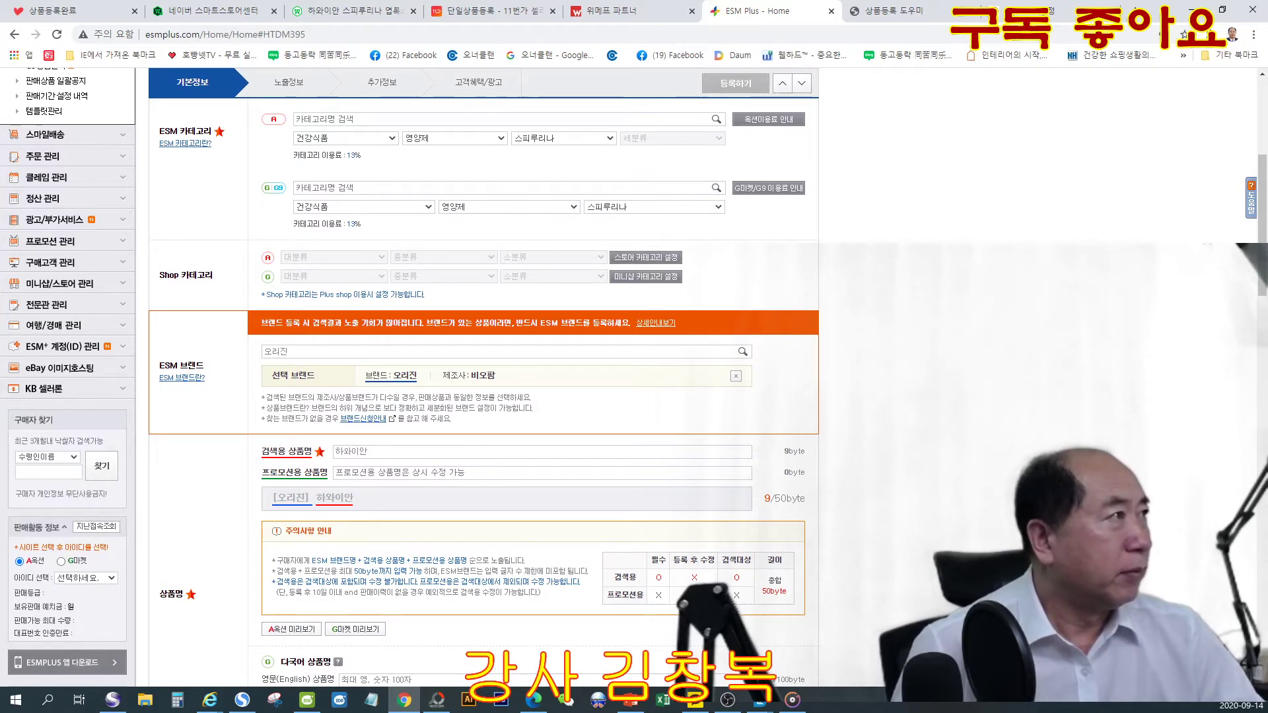
pyautogui.hotkey('alt', 'Tab')
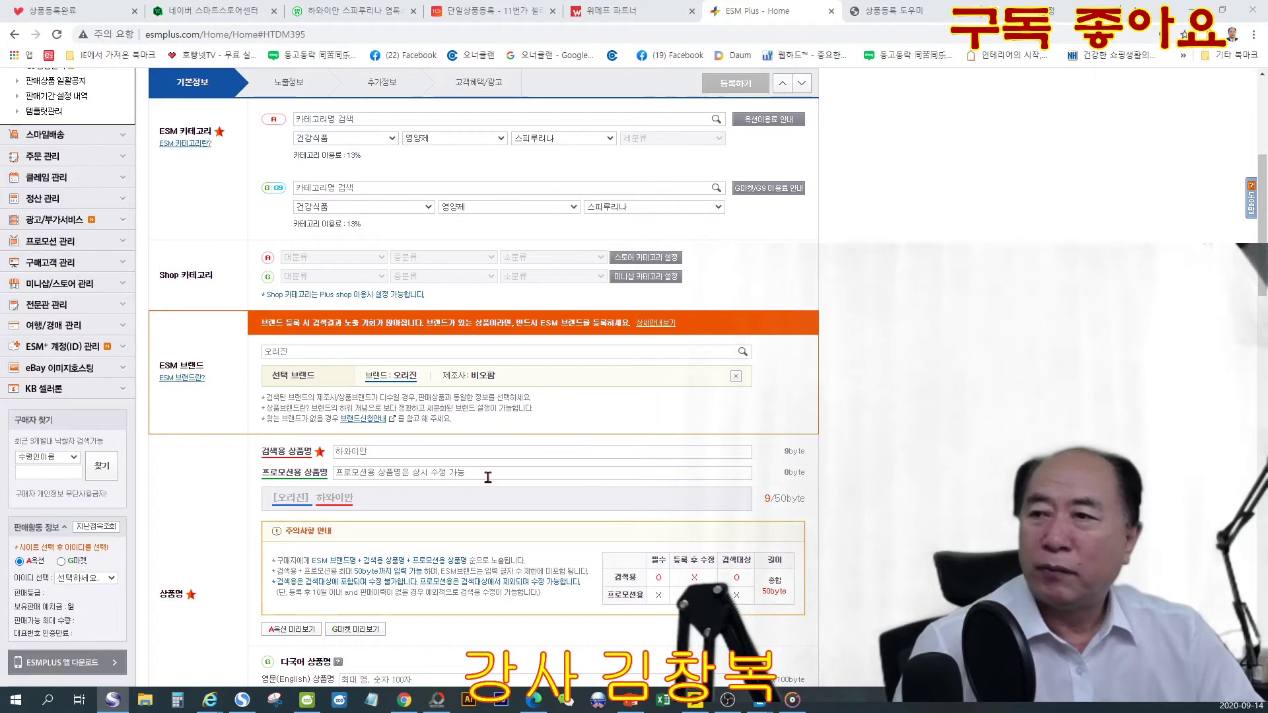
pyautogui.click(457, 453)
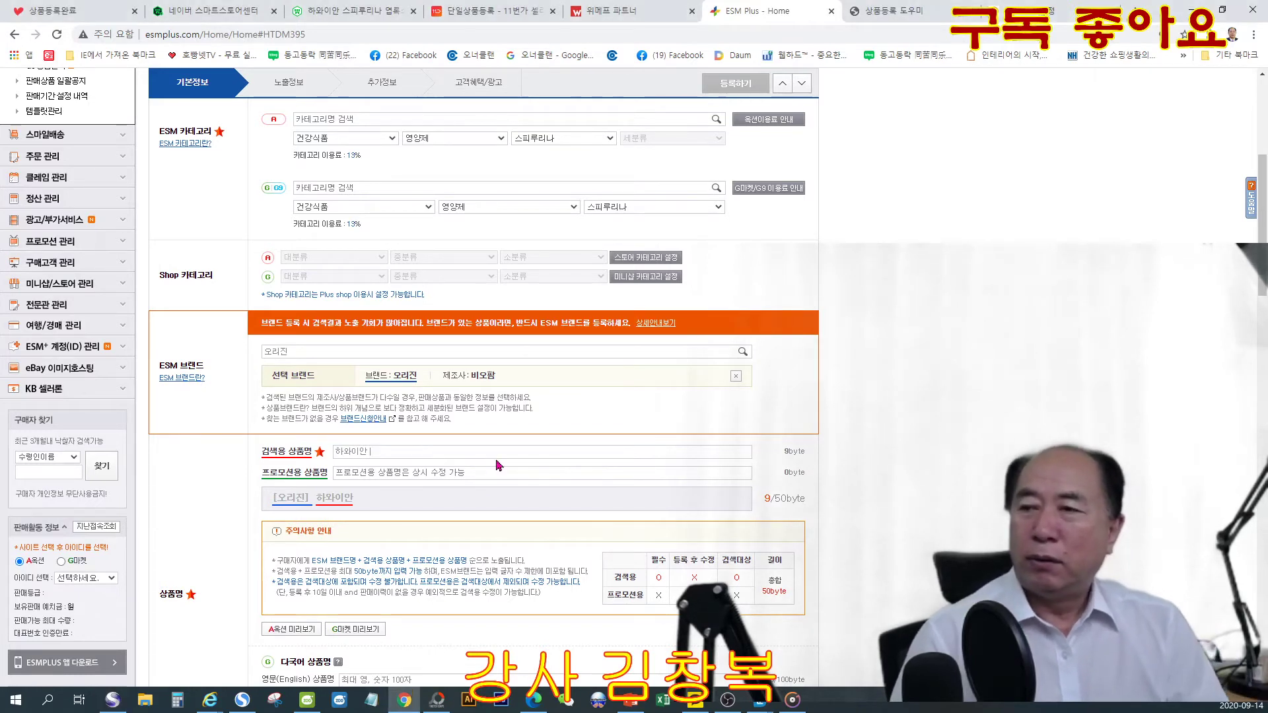
pyautogui.write('스피루')
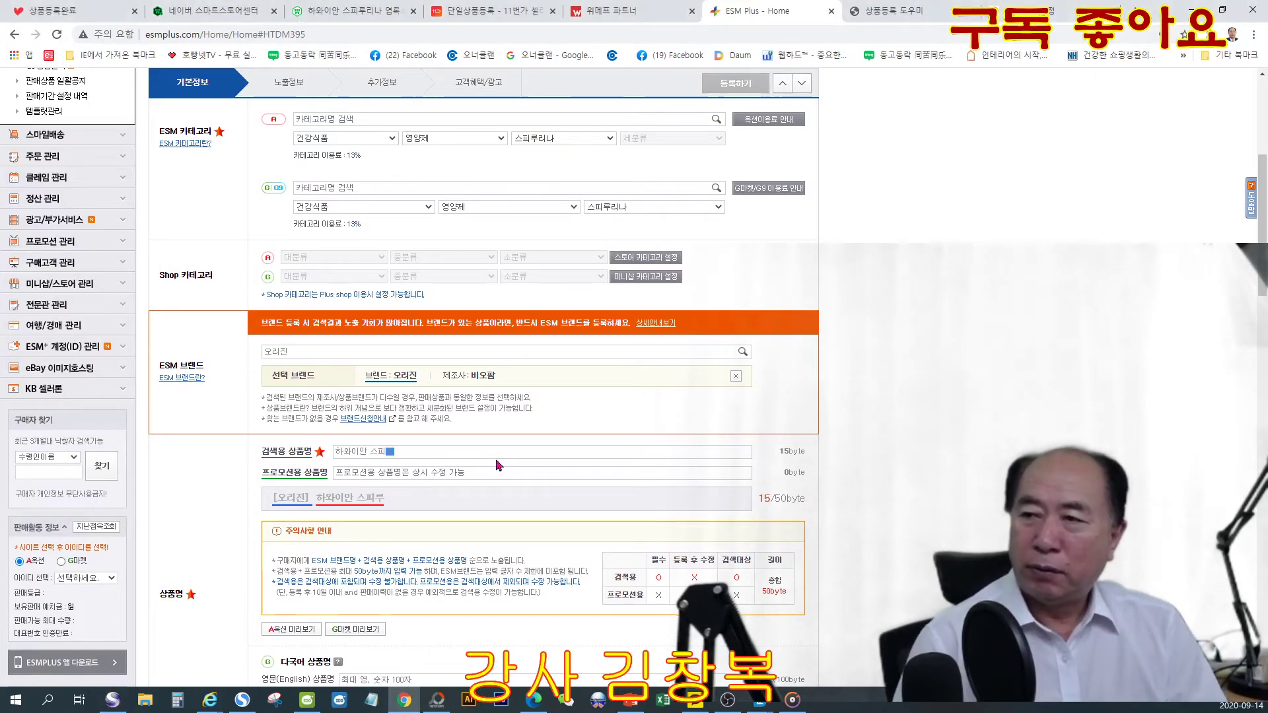
pyautogui.write('리나')
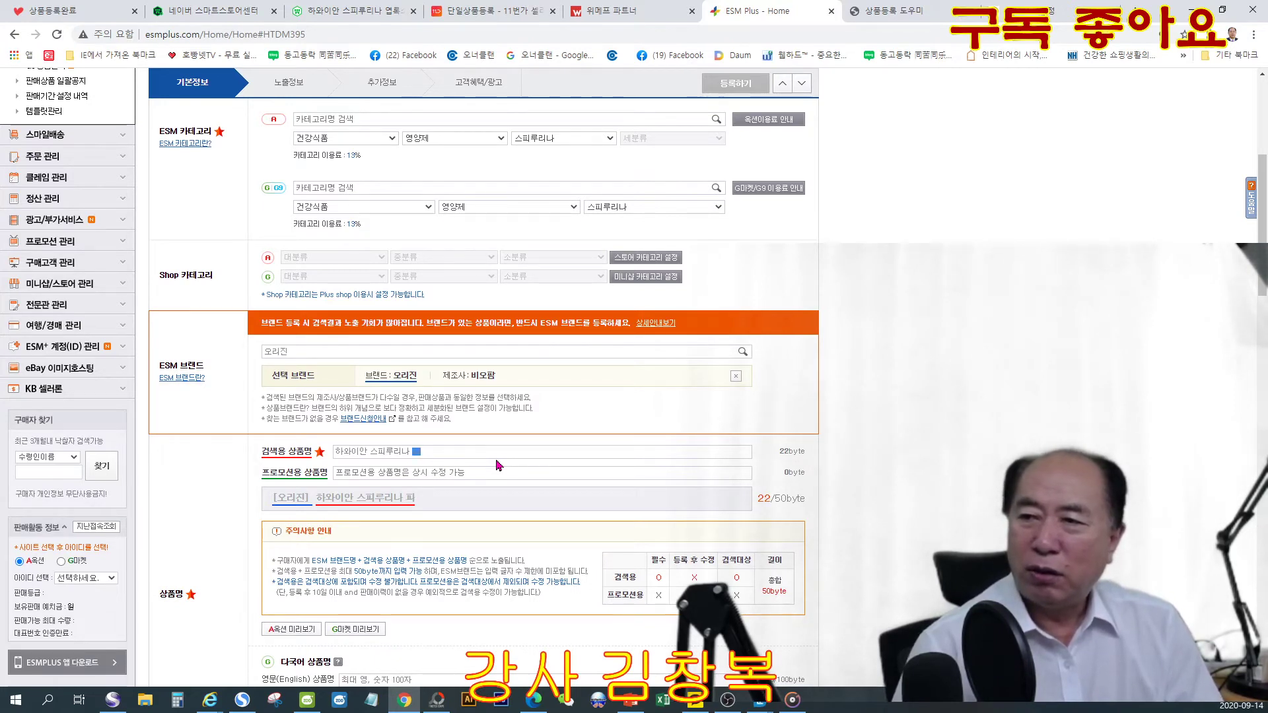
# Step: Append the keywords 피부건강 엽록소 항산화 to the search product name
pyautogui.write('피부건강')
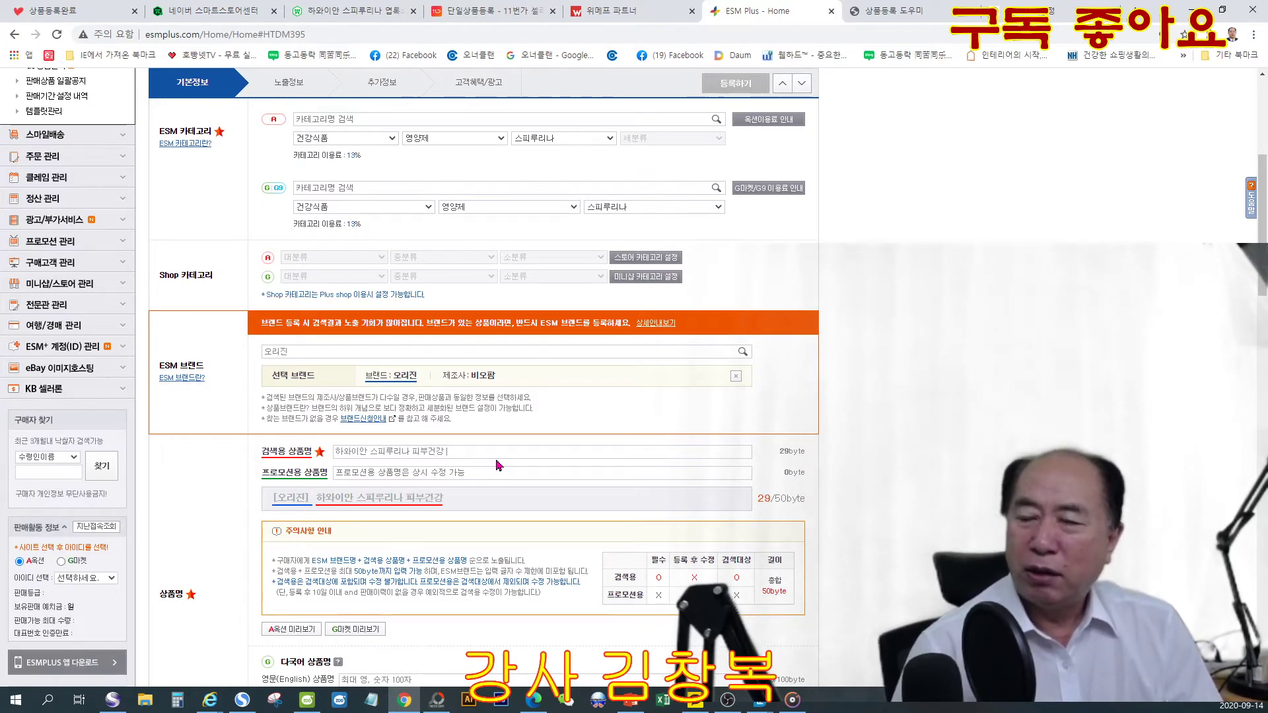
pyautogui.write(' 엽록소')
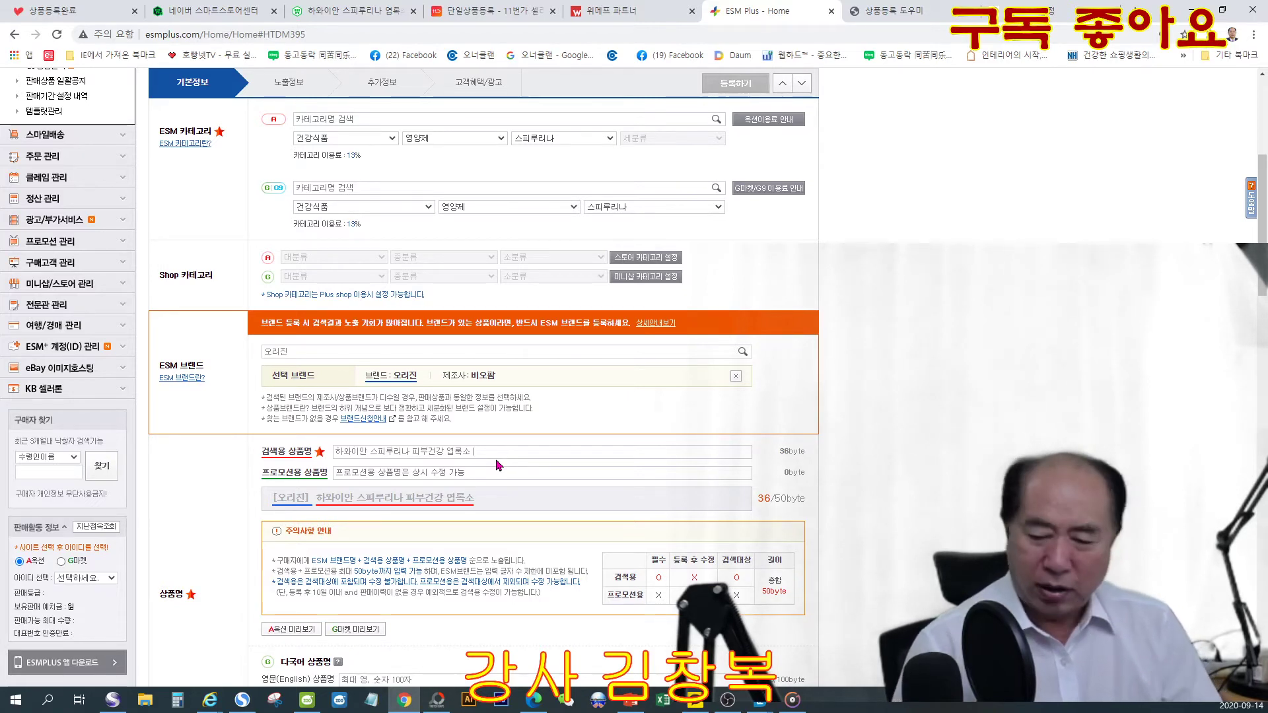
pyautogui.write('항산화')
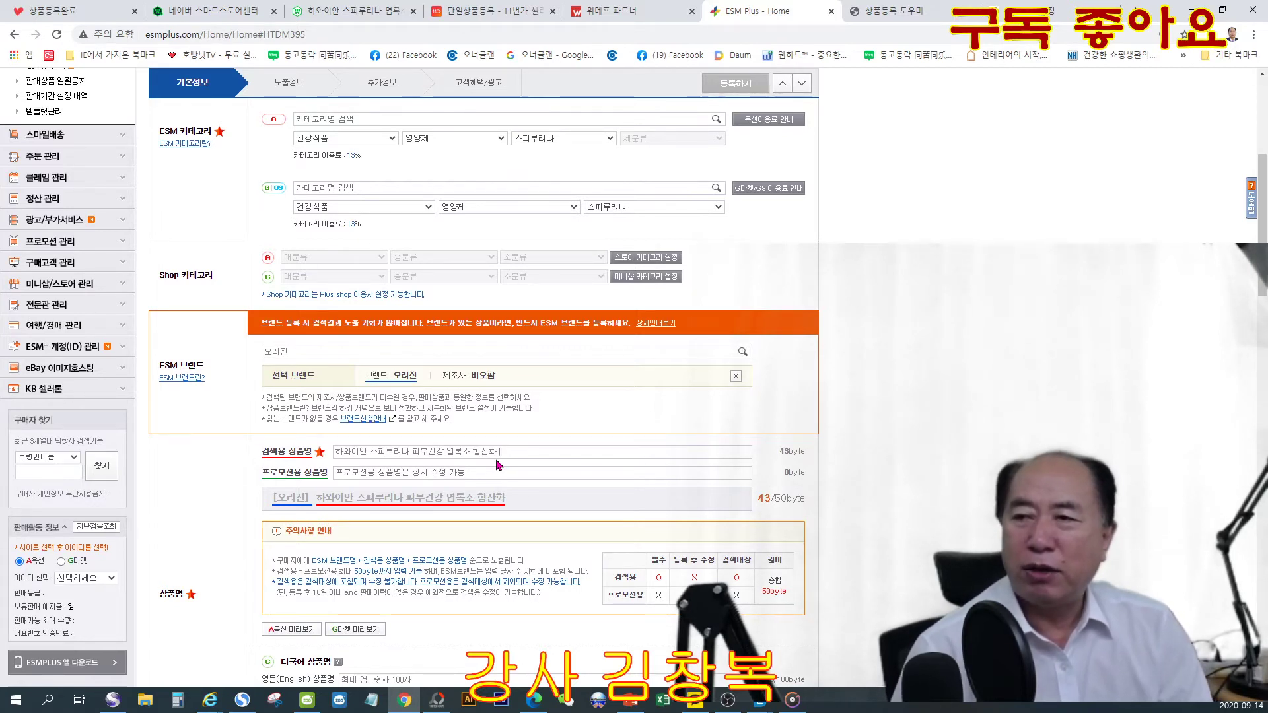
pyautogui.write('코')
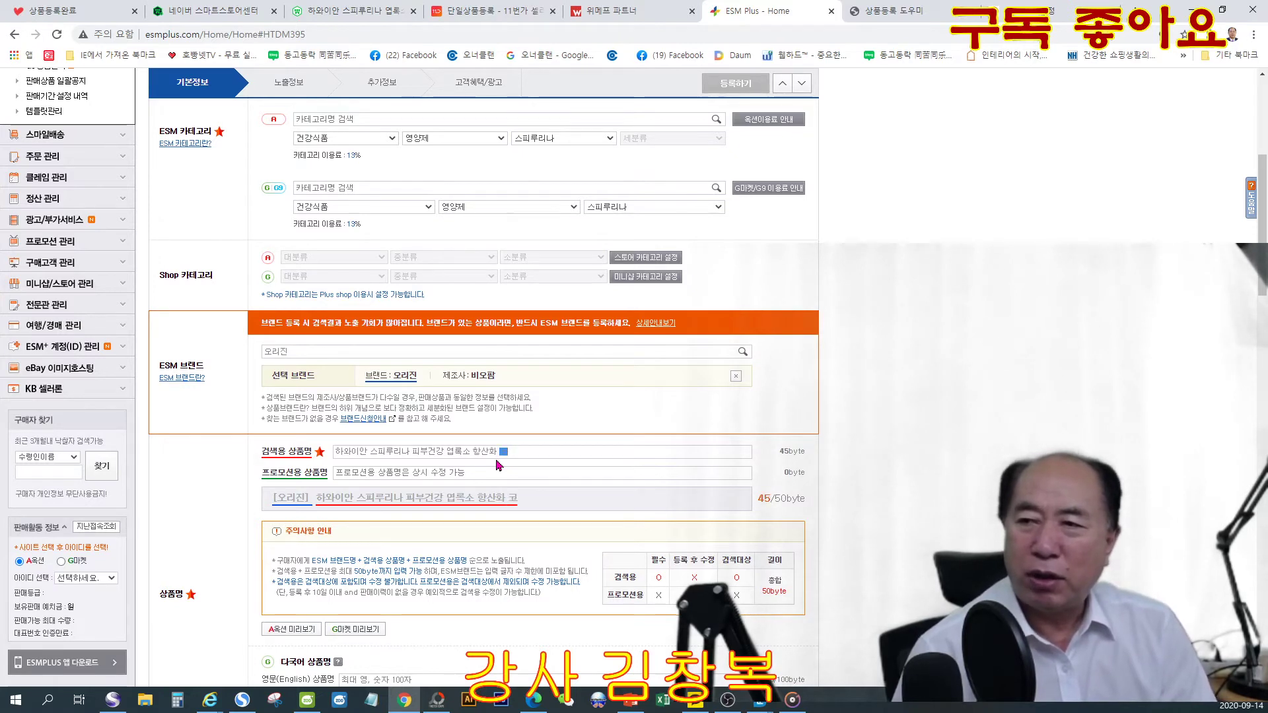
pyautogui.write('레스')
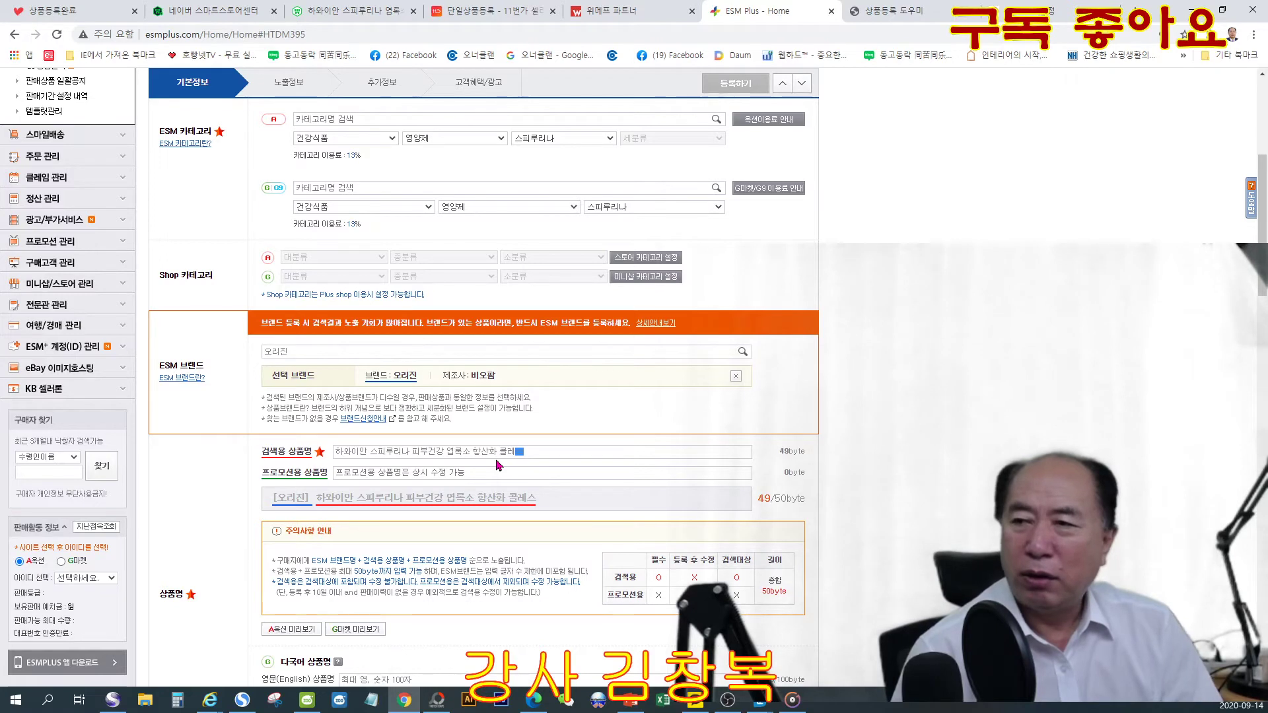
pyautogui.press('BackSpace')
pyautogui.press('BackSpace')
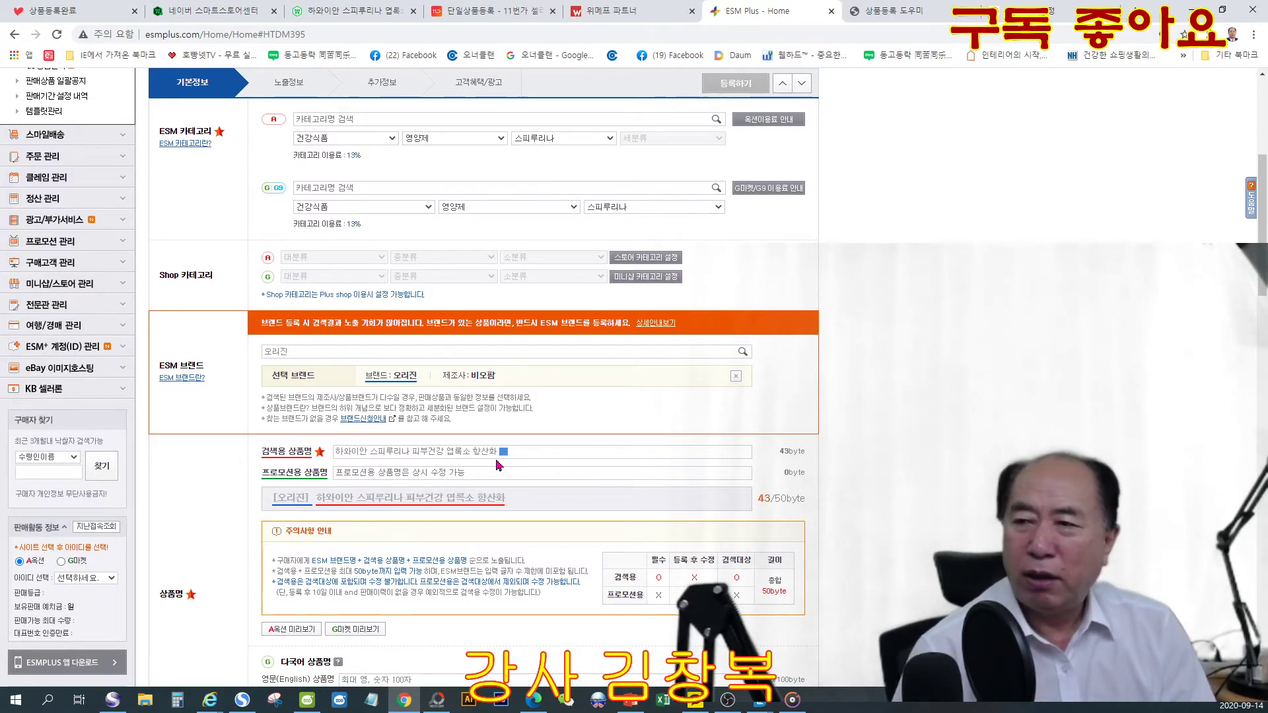
pyautogui.write('혈관건가')
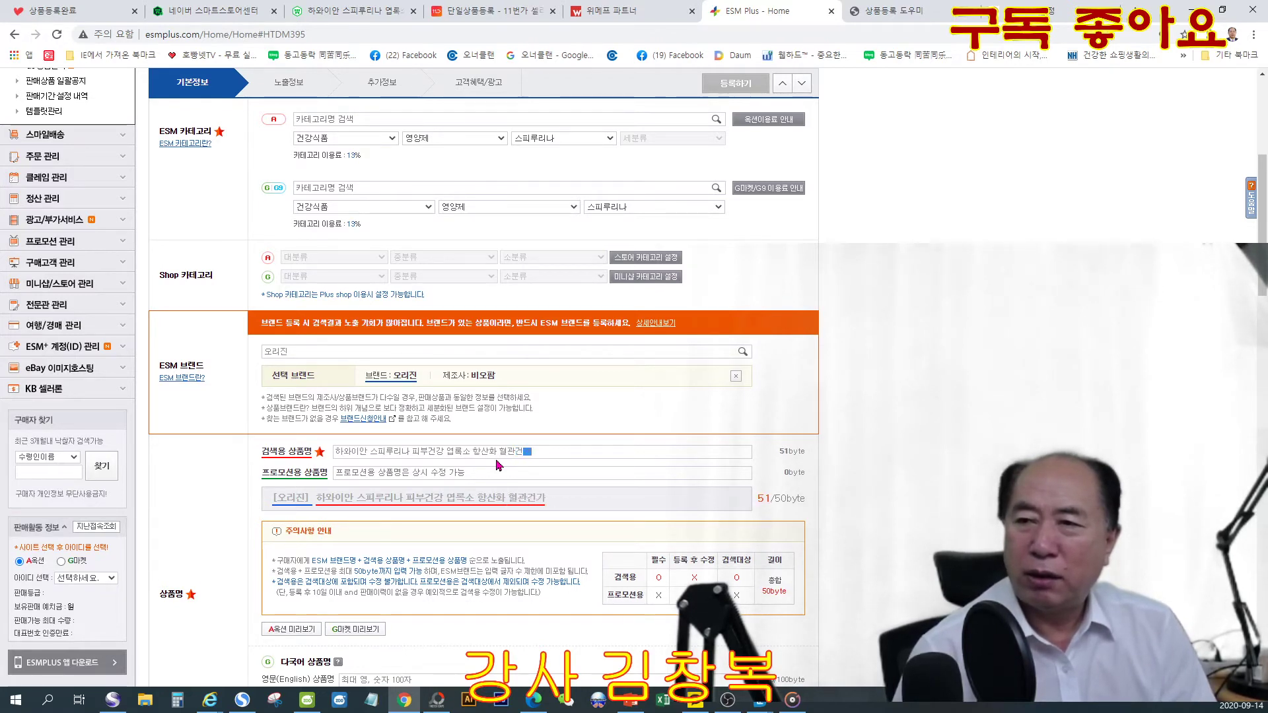
pyautogui.press('BackSpace')
pyautogui.press('BackSpace')
pyautogui.press('BackSpace')
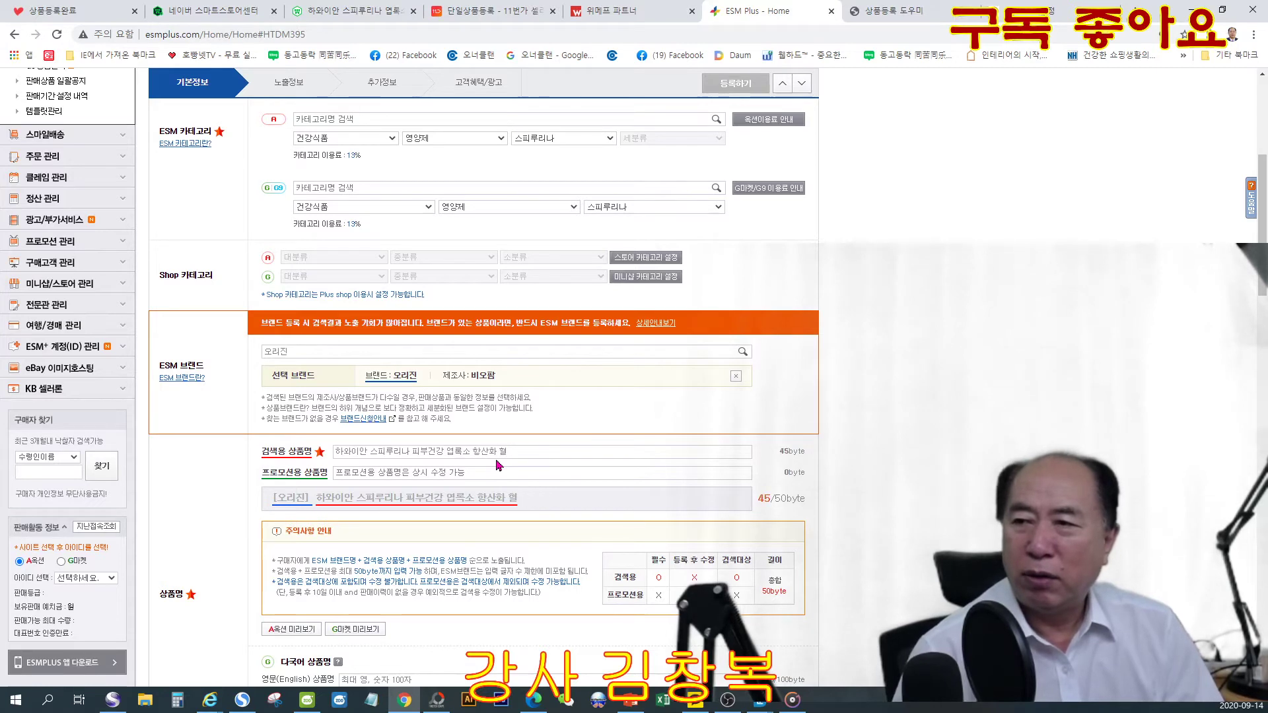
pyautogui.press('BackSpace')
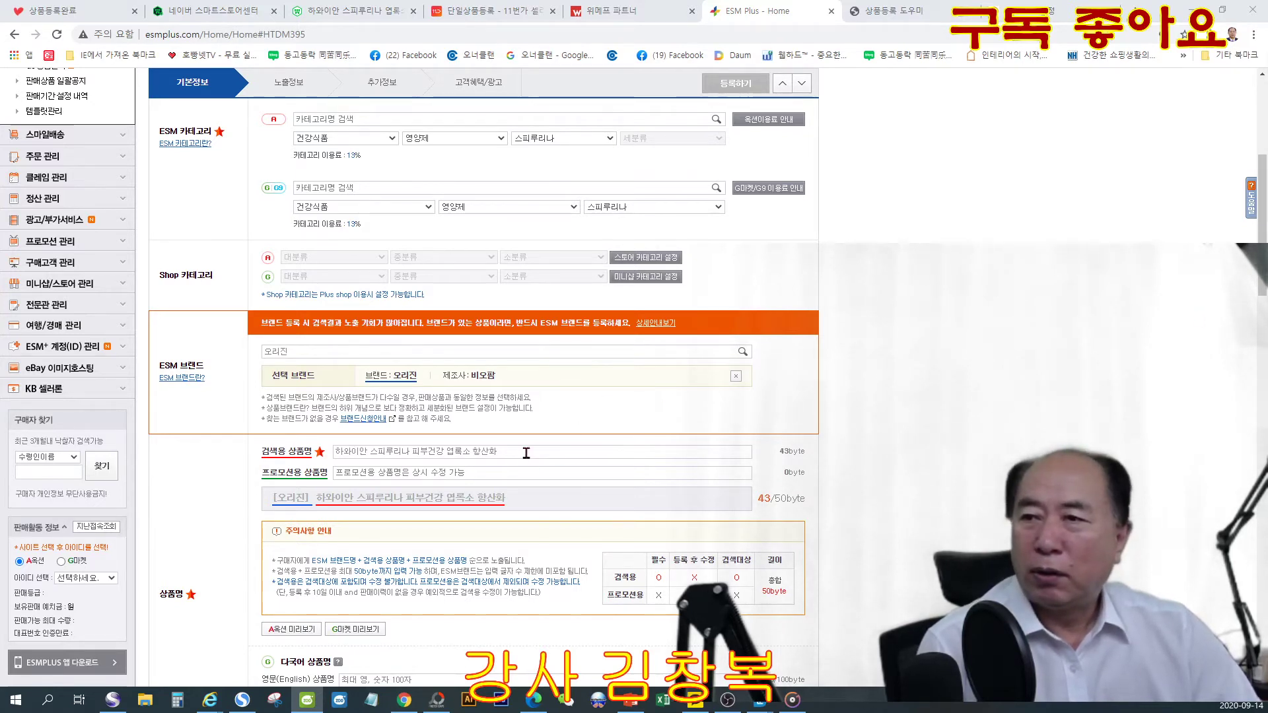
# Step: Add the quantity 300정 to the end of the search product name
pyautogui.write('30')
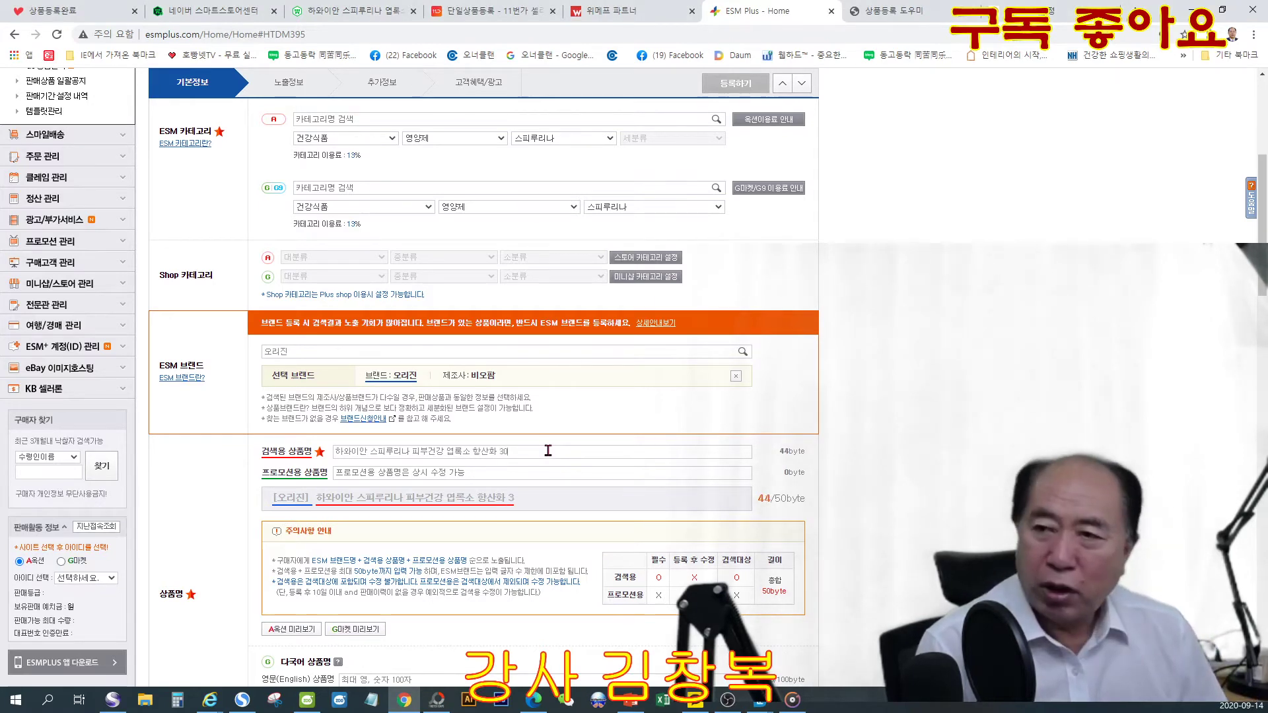
pyautogui.write('0')
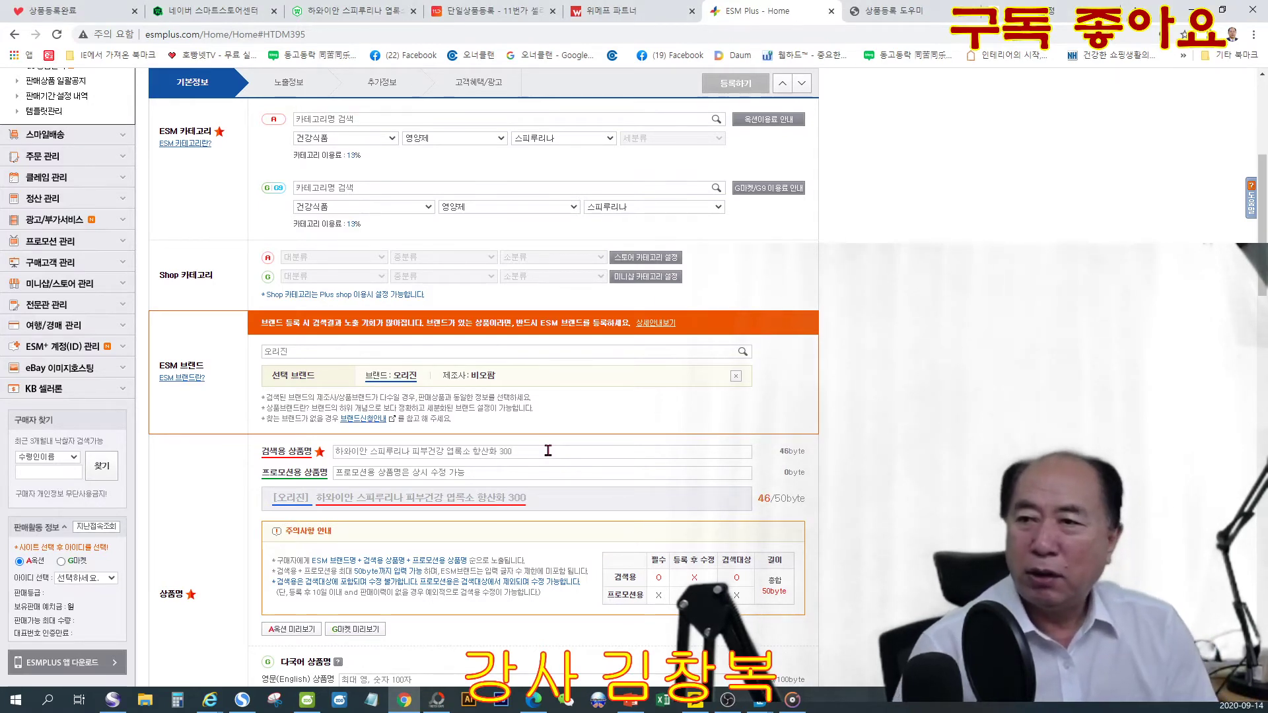
pyautogui.write('정')
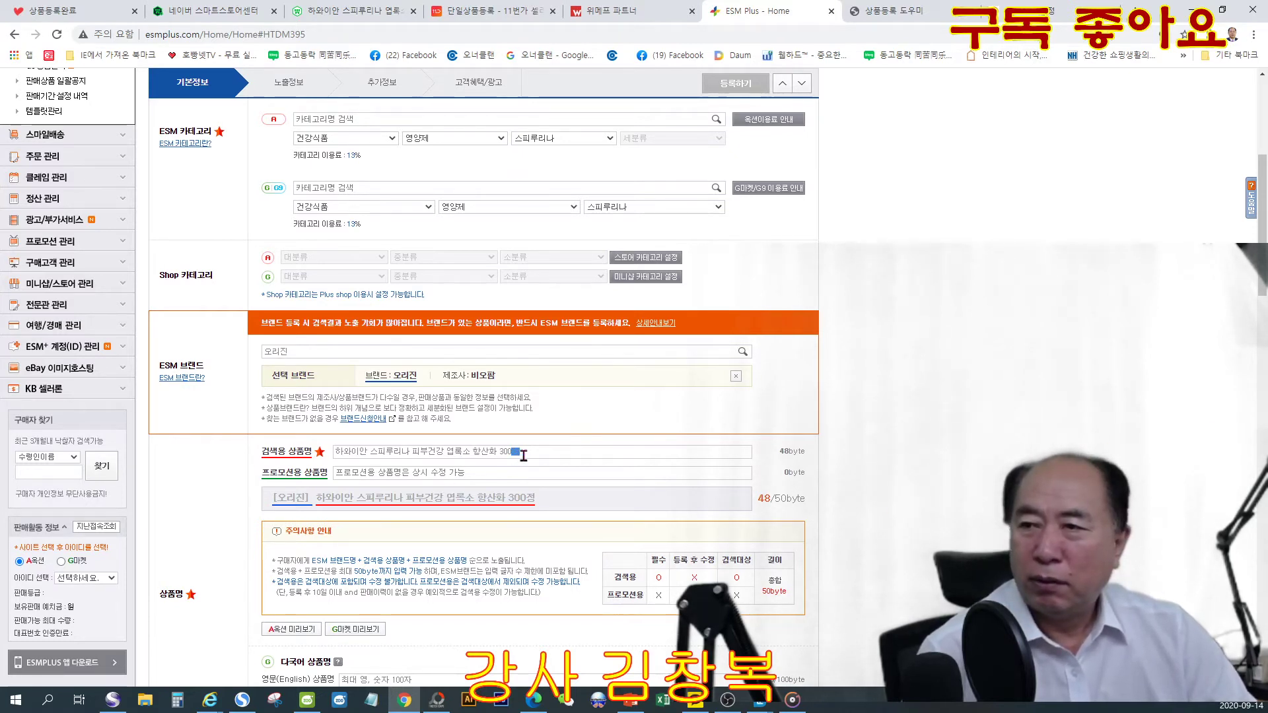
# Step: Pad the search product name with trailing spaces up to 50 bytes and set the selling price to 60,000 won
pyautogui.click(526, 453)
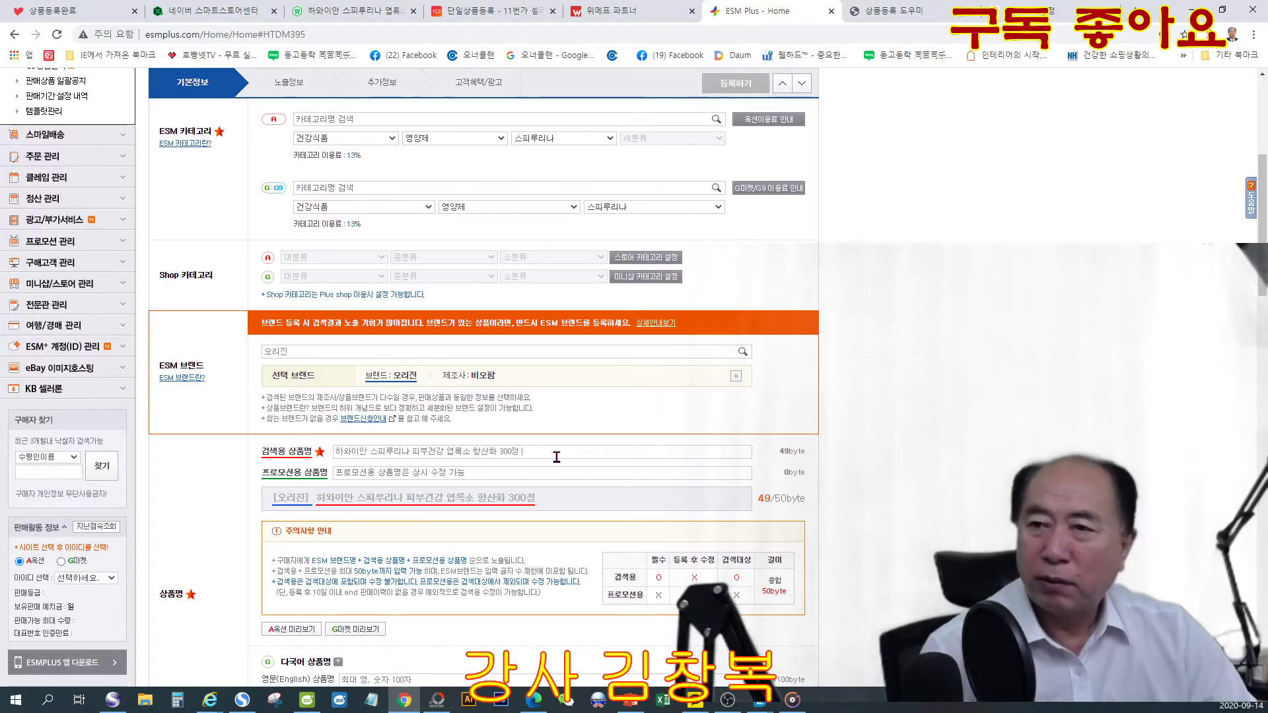
pyautogui.scroll(-1, 738, 487)
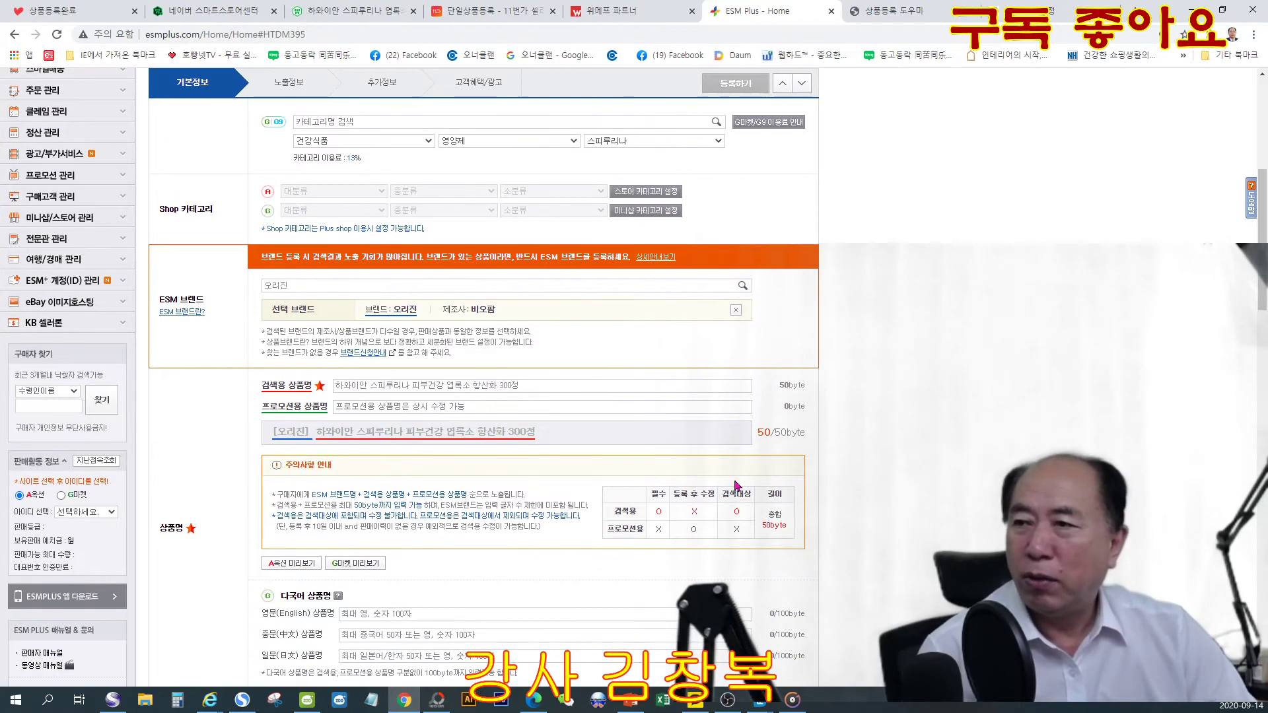
pyautogui.scroll(-4, 735, 487)
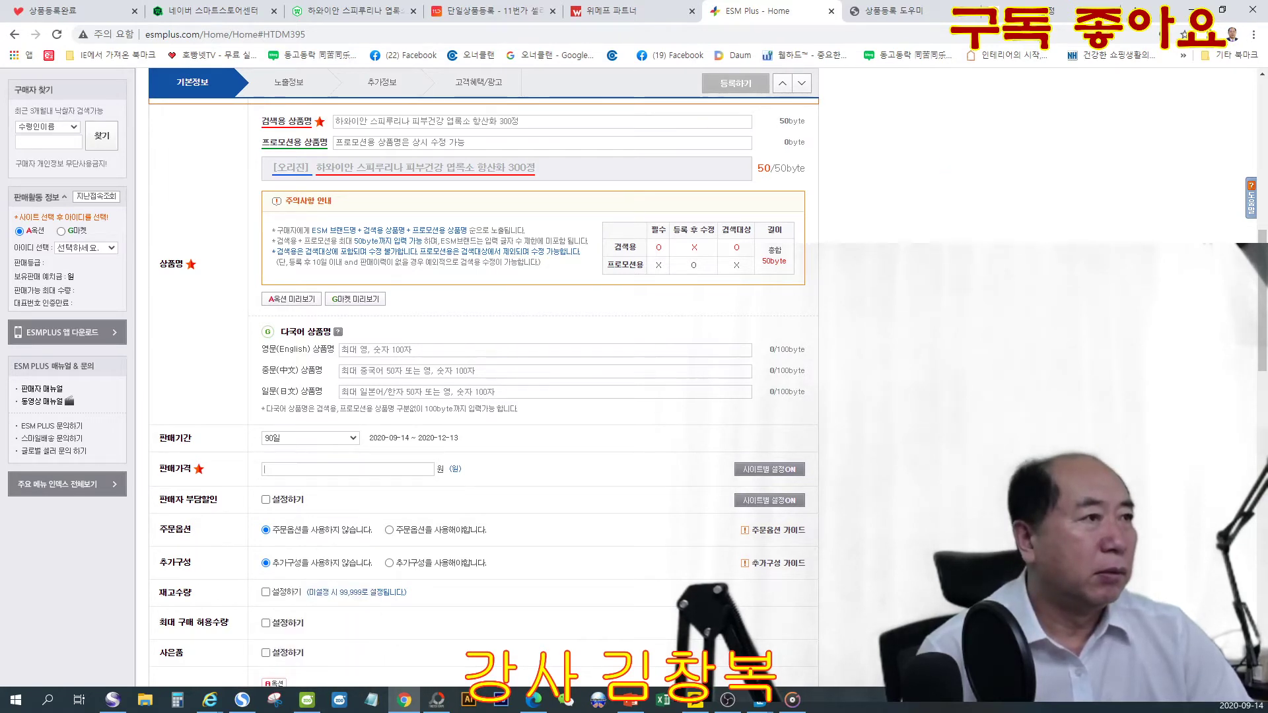
pyautogui.hotkey('alt', 'Tab')
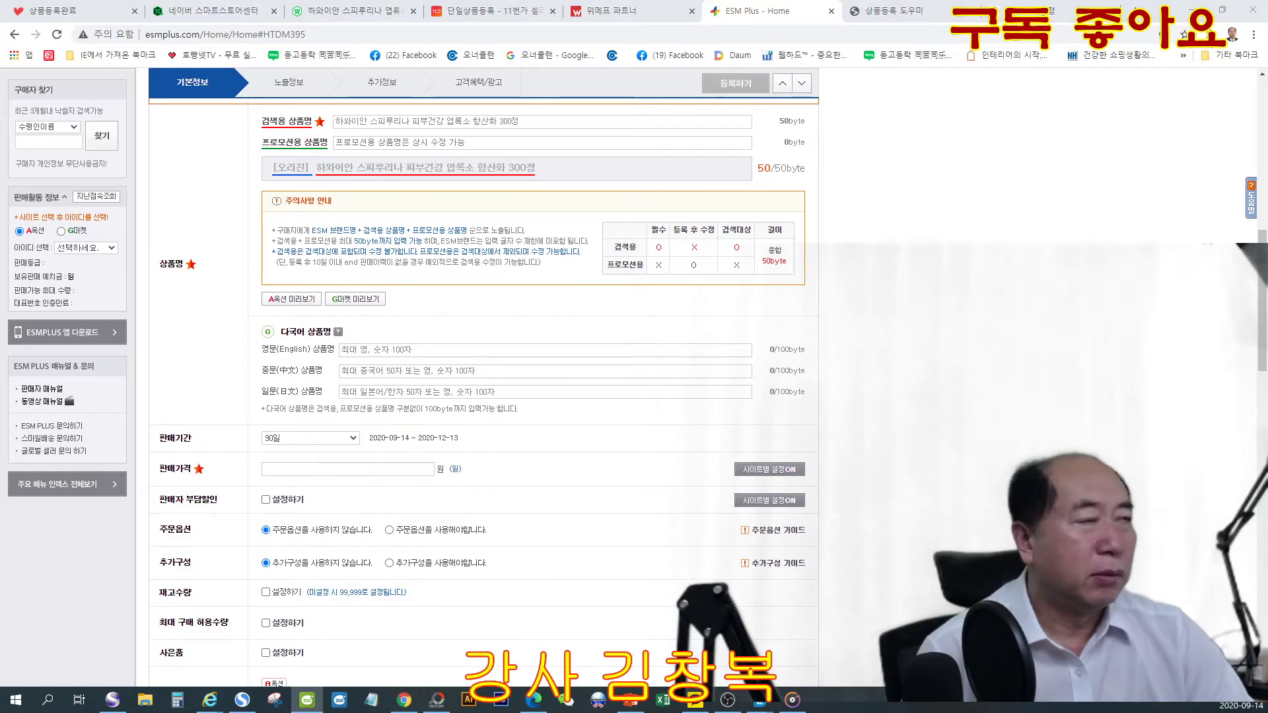
pyautogui.click(350, 471)
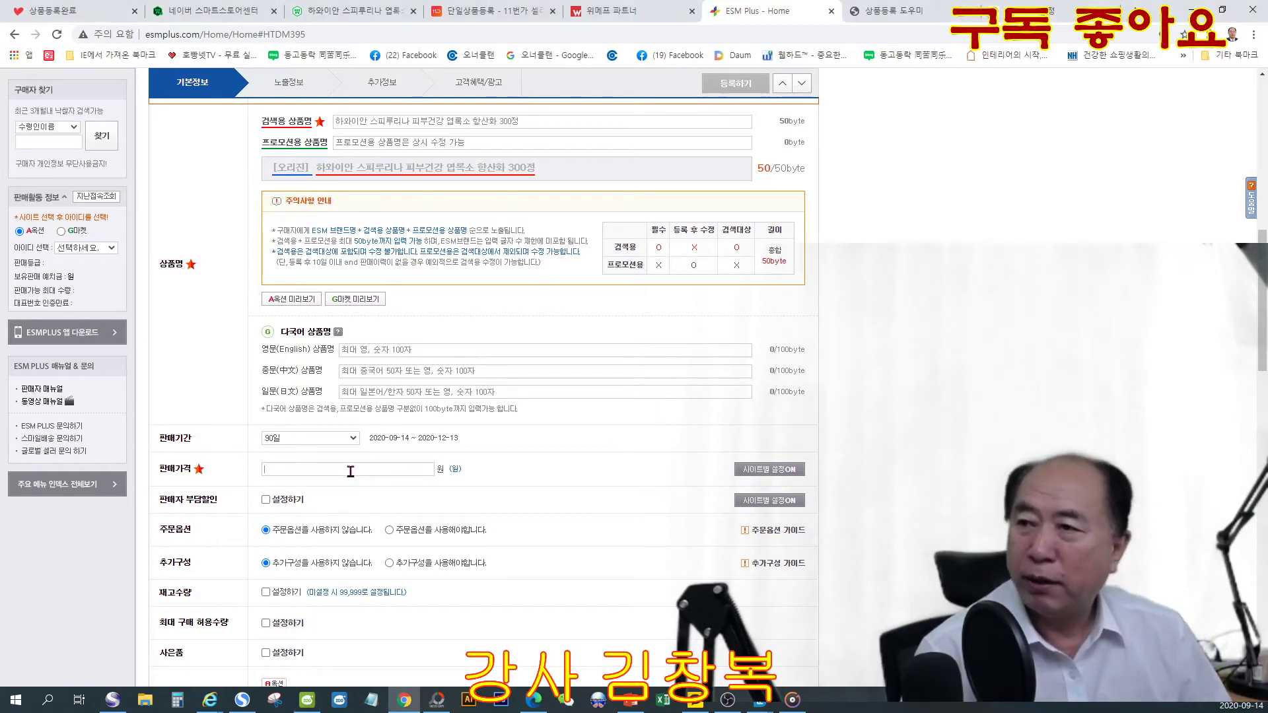
pyautogui.write('600000')
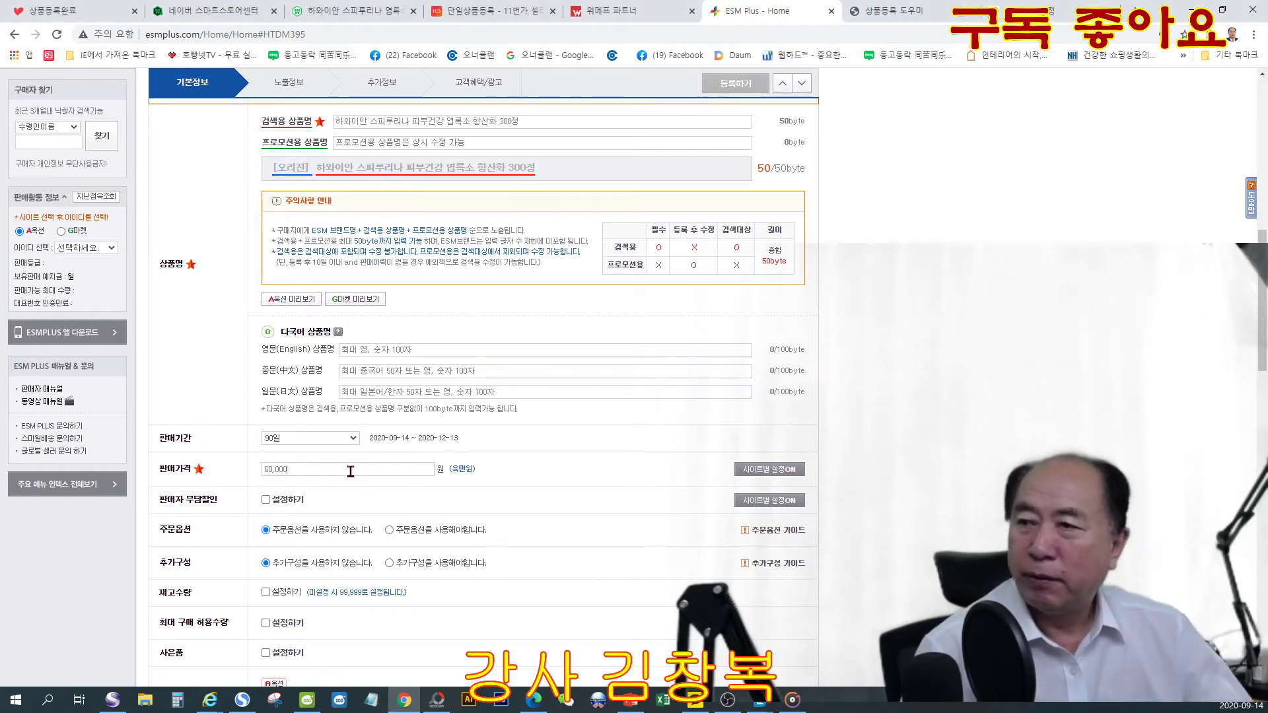
# Step: Enable the seller-funded discount as a fixed amount of 100 won
pyautogui.click(265, 500)
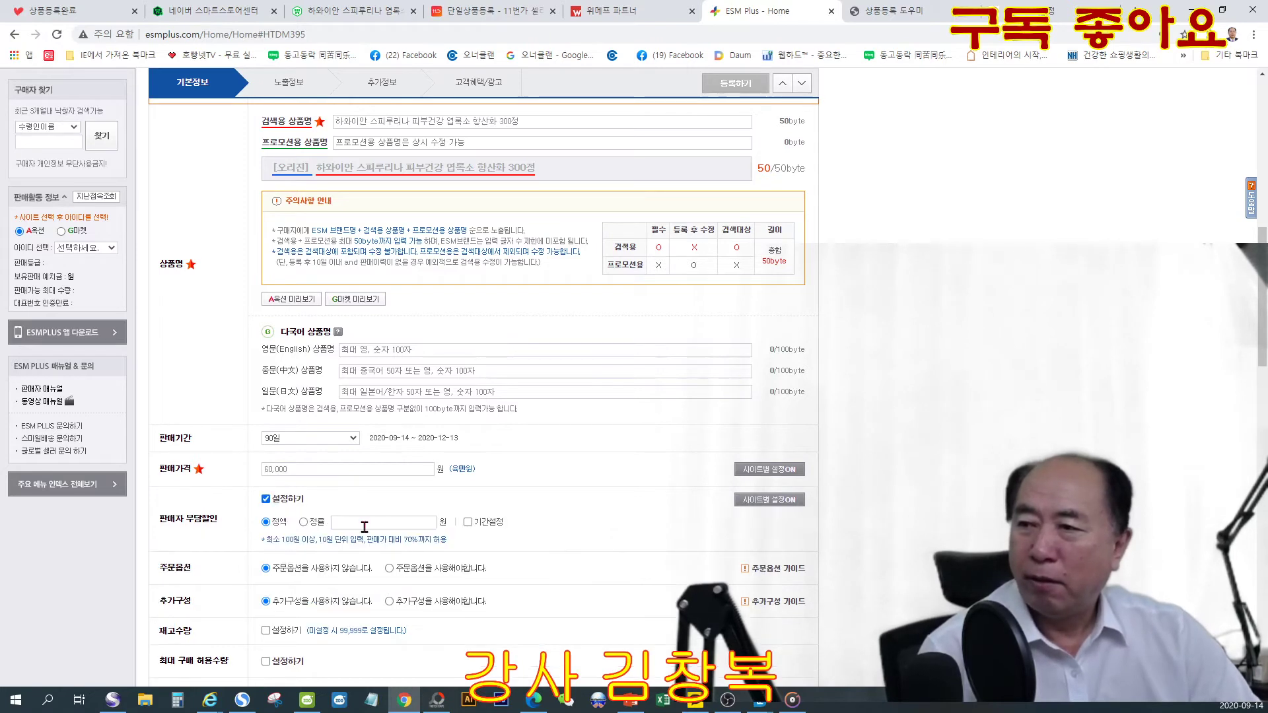
pyautogui.click(366, 523)
pyautogui.write('100')
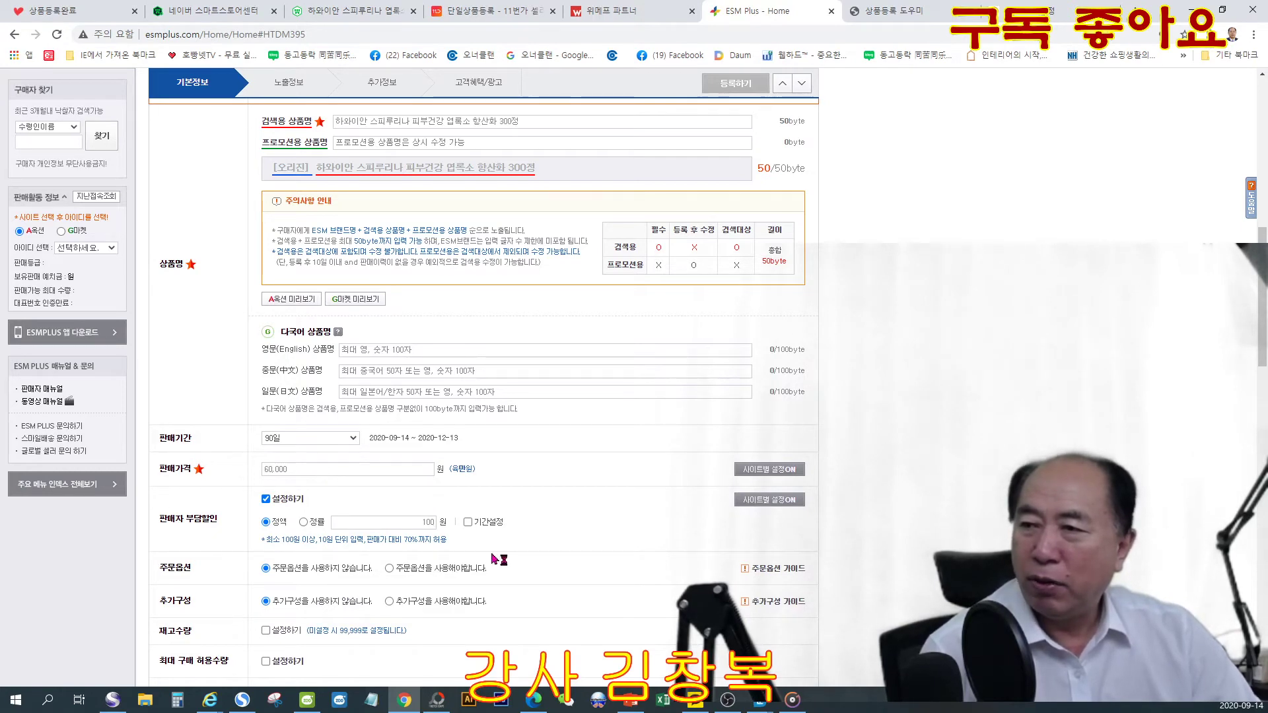
# Step: Enable the free gift (사은품) setting and enter 성심 배송합니다. as its text
pyautogui.scroll(-2, 496, 560)
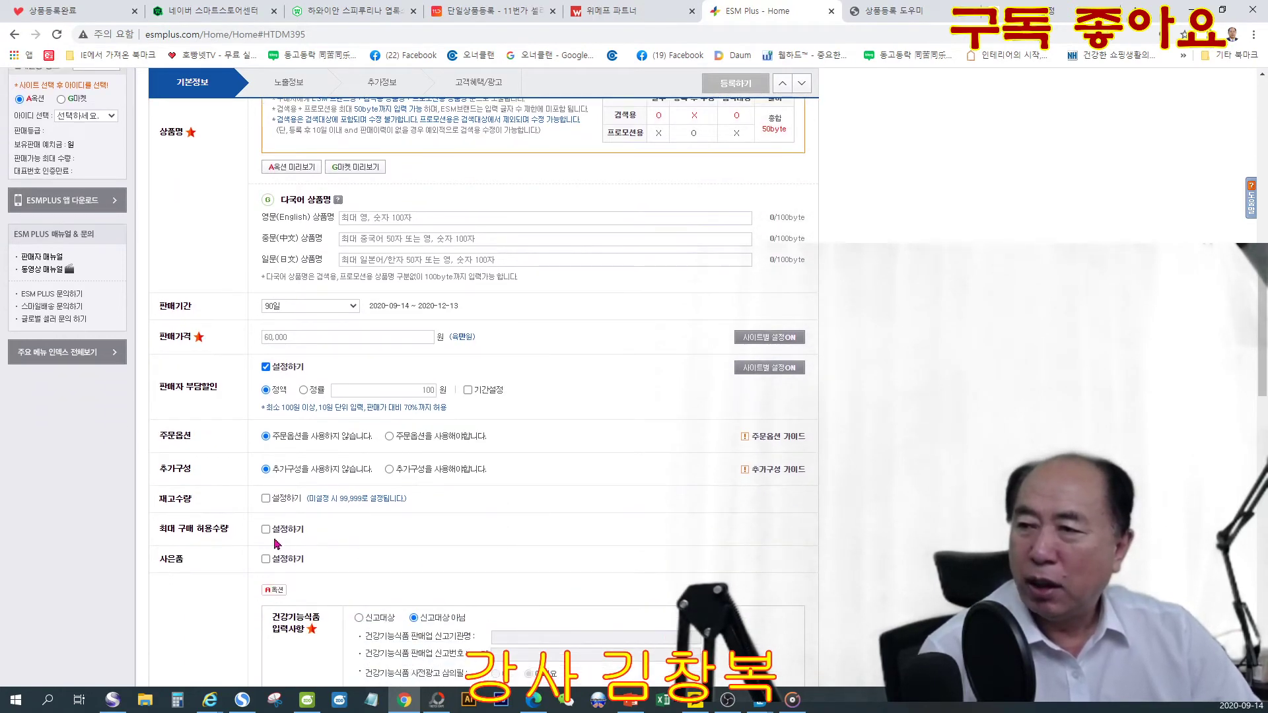
pyautogui.click(266, 560)
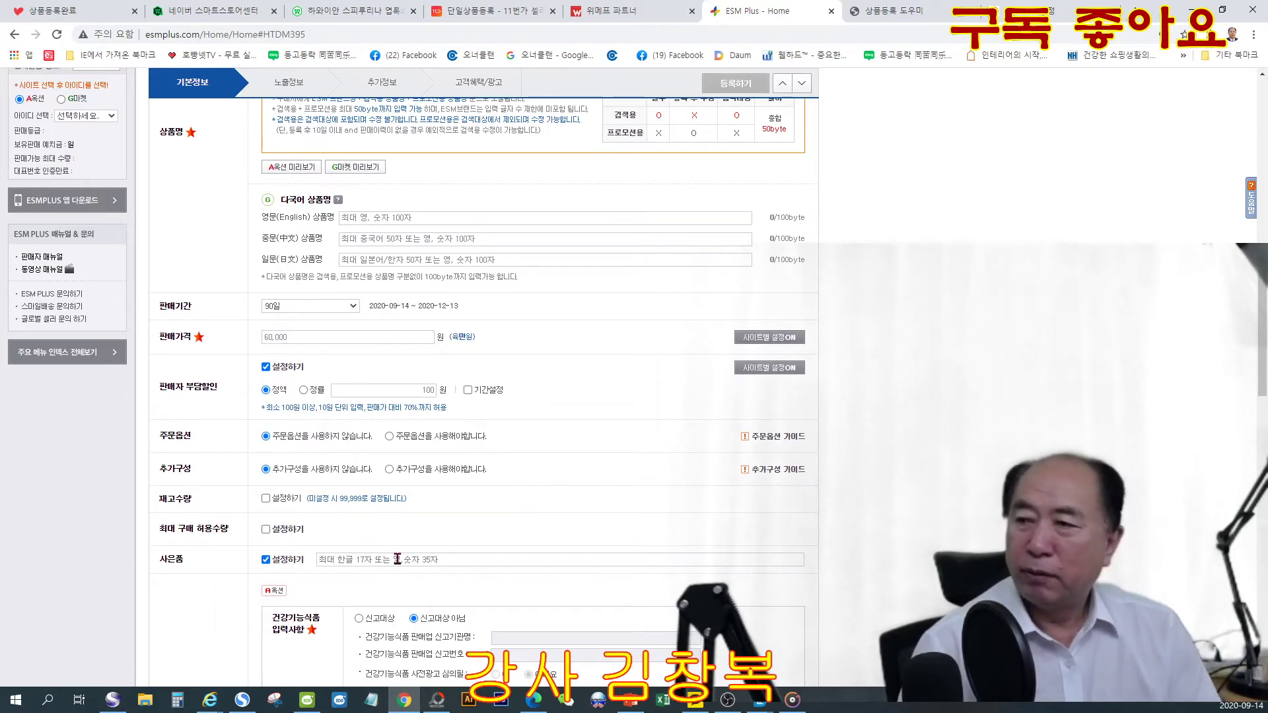
pyautogui.click(397, 559)
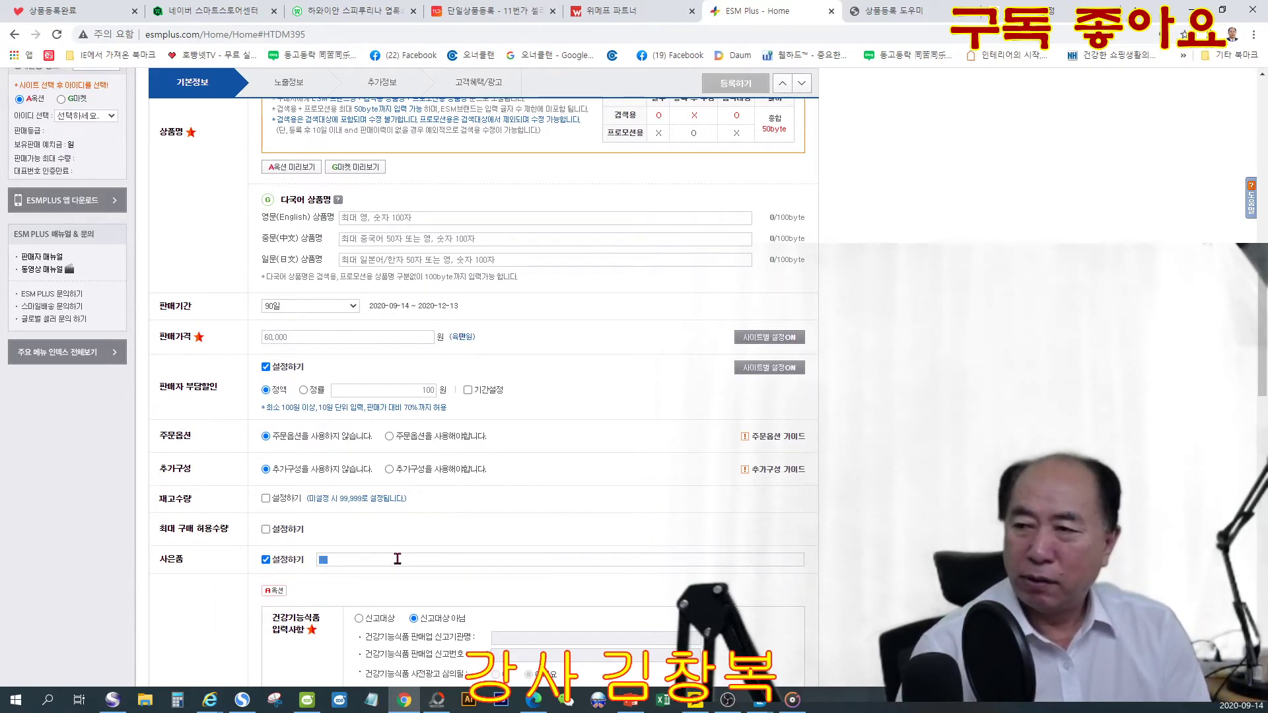
pyautogui.write('성심 배')
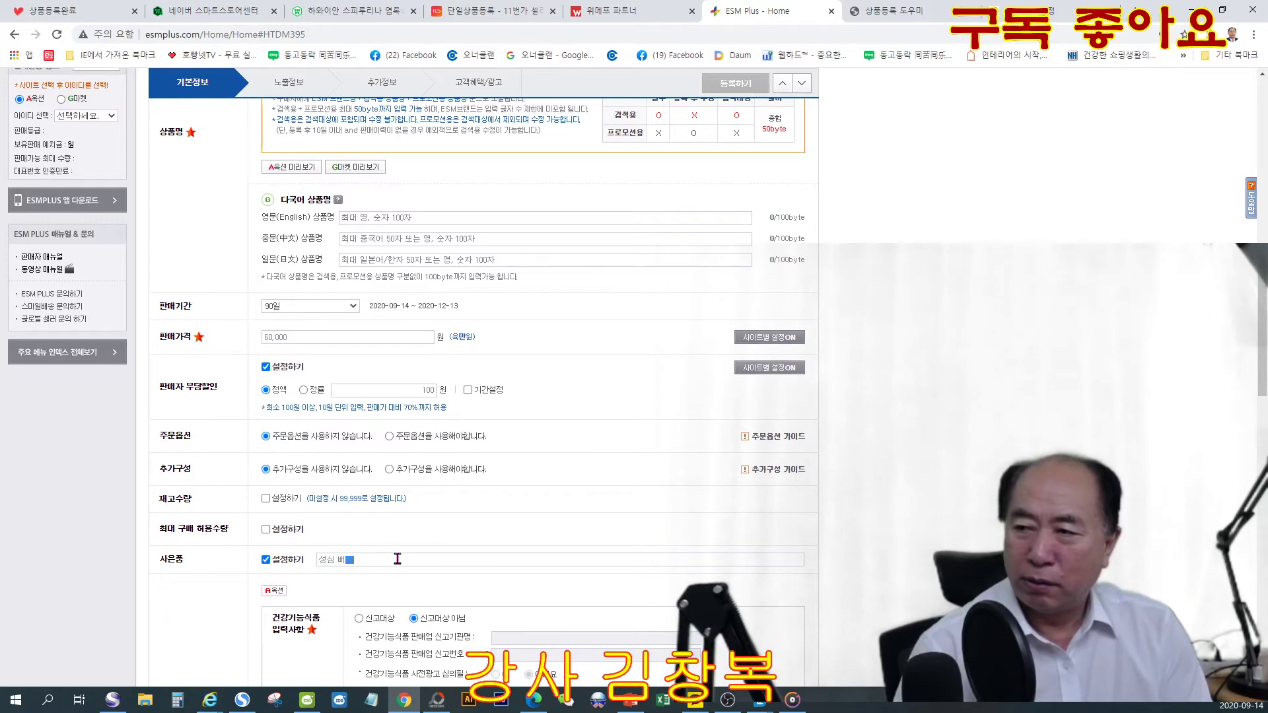
pyautogui.write('송합니다.')
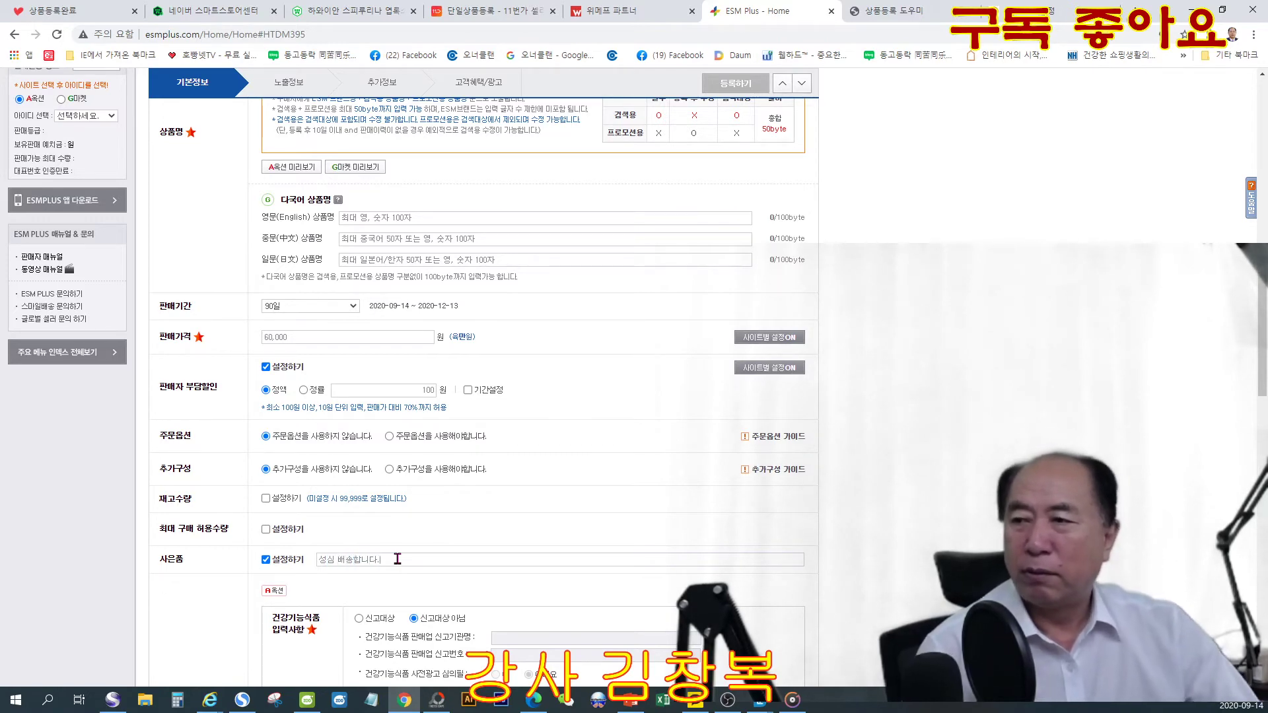
# Step: Set the origin to 각 상품별 원산지는 상세설명 참조 and proceed to the exposure information stage
pyautogui.scroll(-1, 417, 557)
pyautogui.scroll(-5, 417, 557)
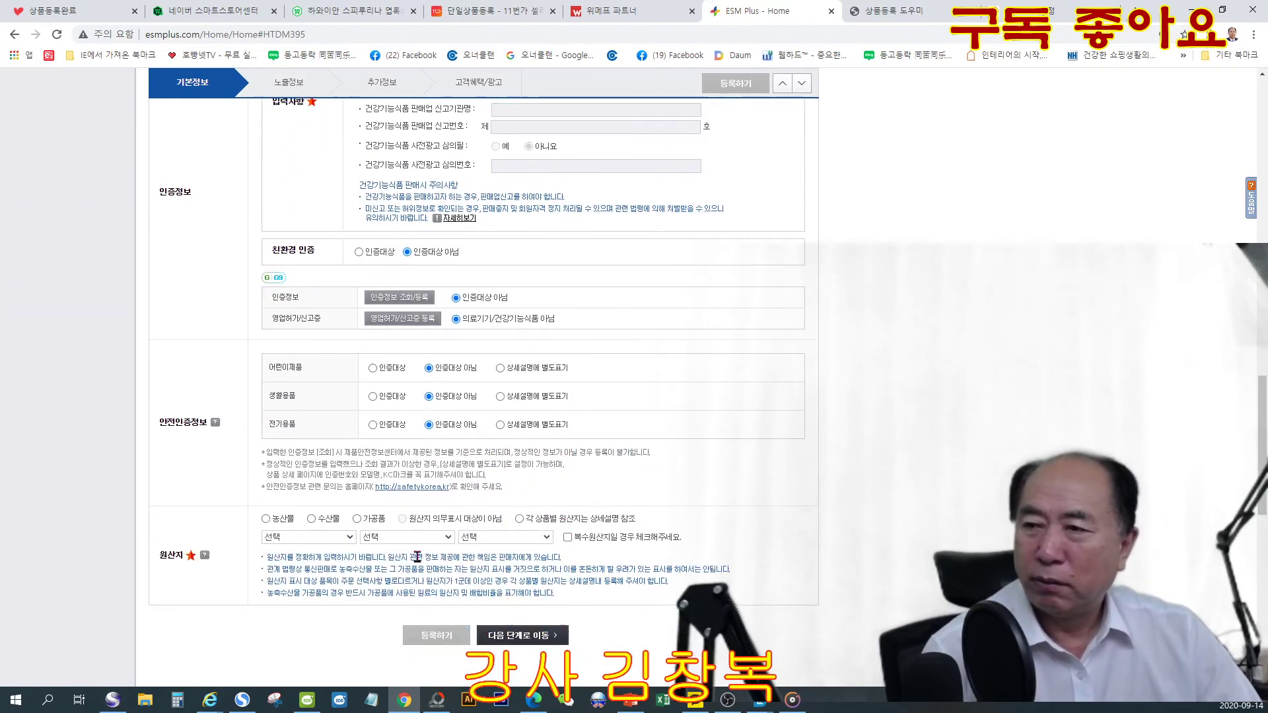
pyautogui.click(520, 519)
pyautogui.click(539, 568)
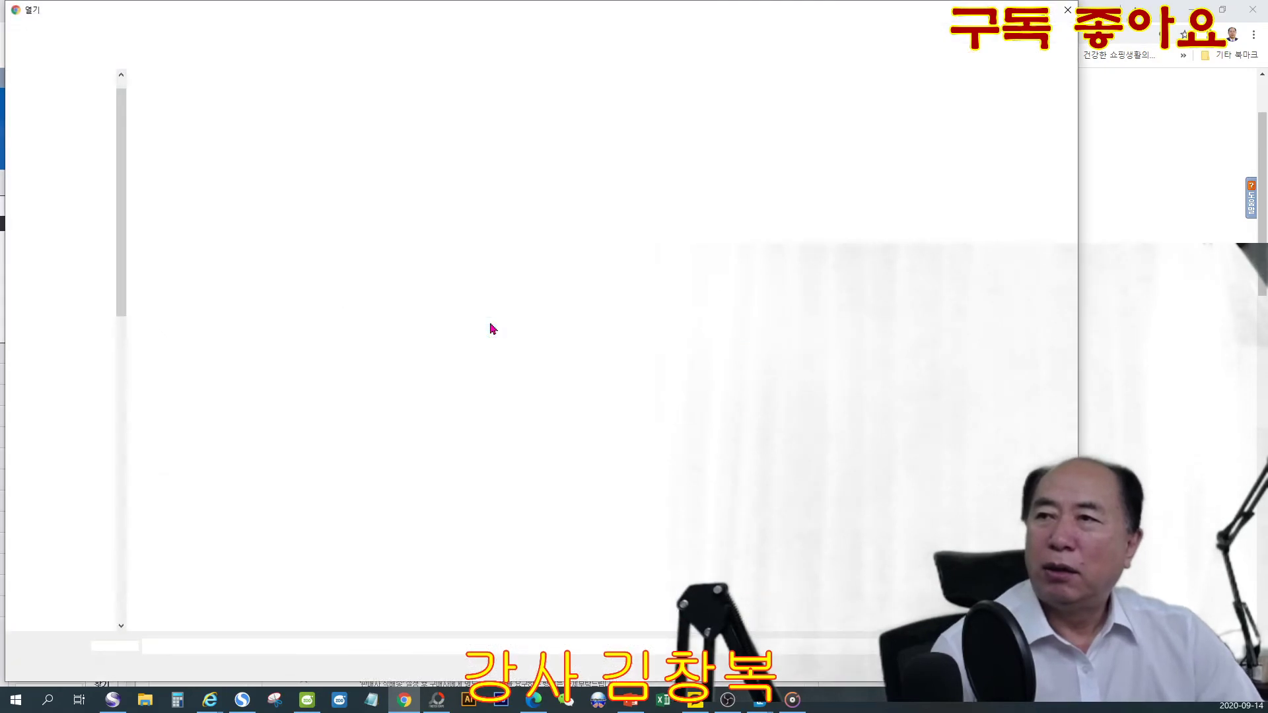
pyautogui.press('Escape')
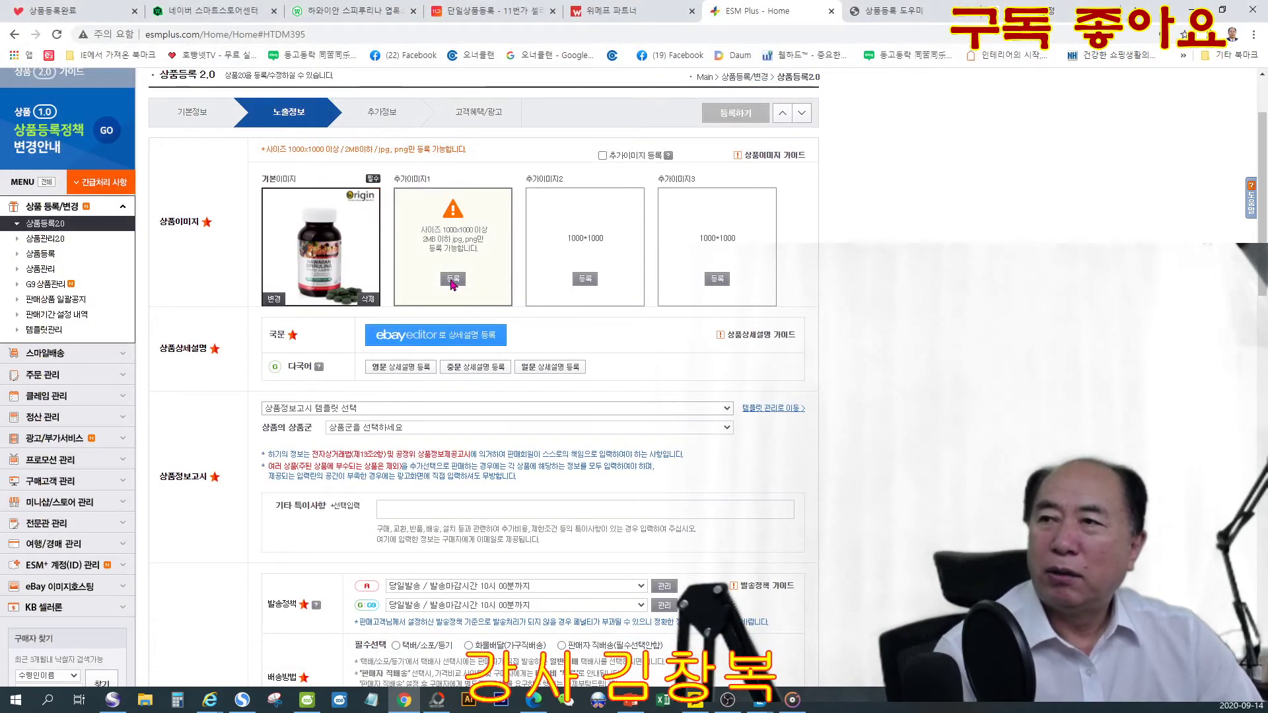
pyautogui.click(453, 280)
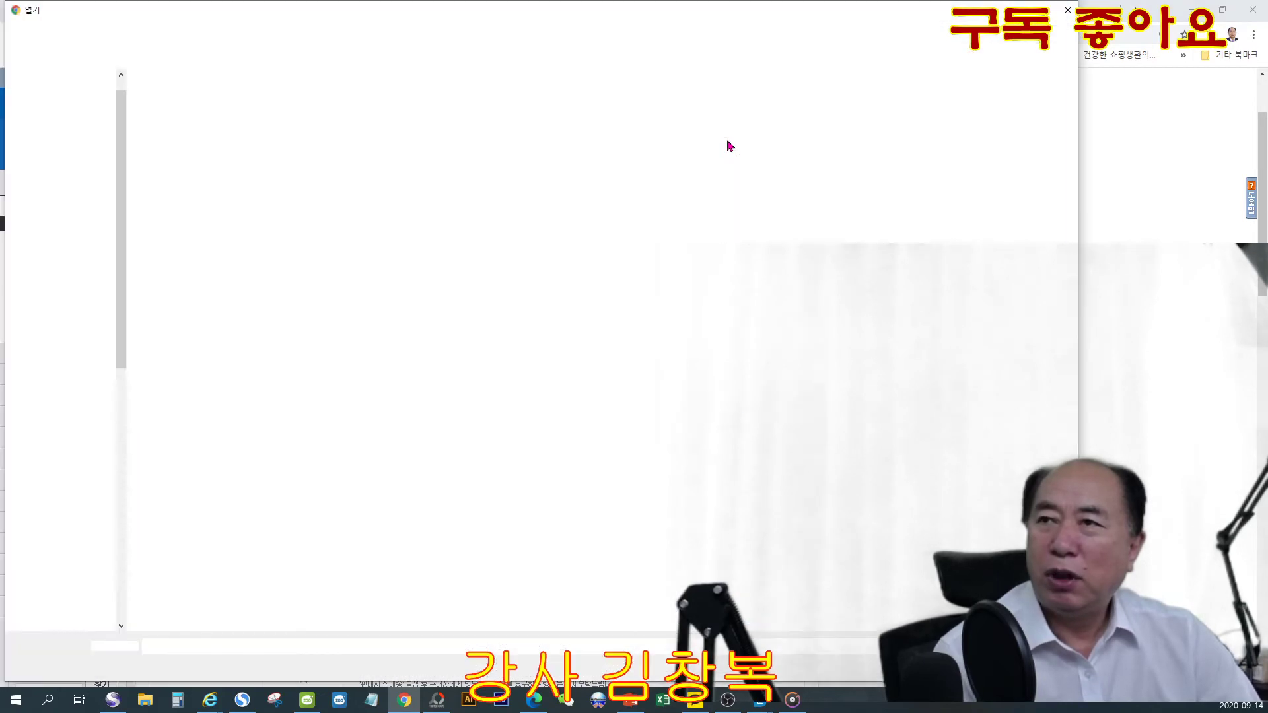
pyautogui.press('Escape')
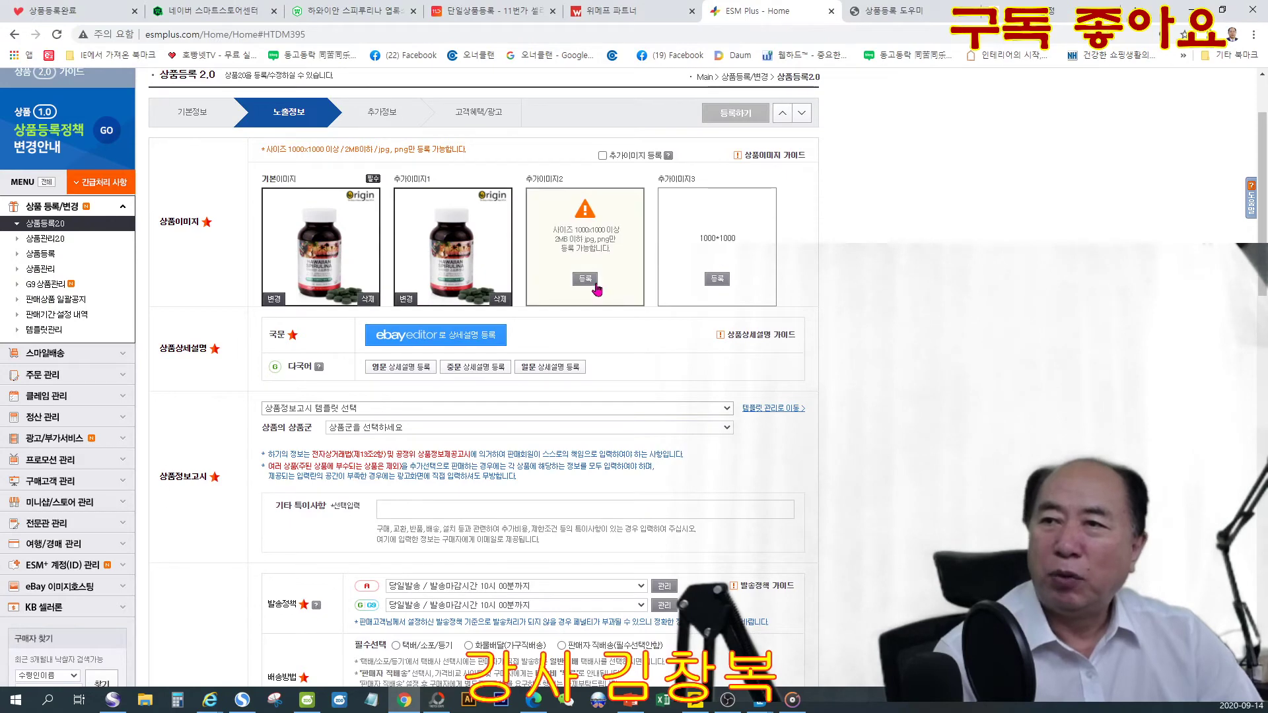
pyautogui.click(587, 280)
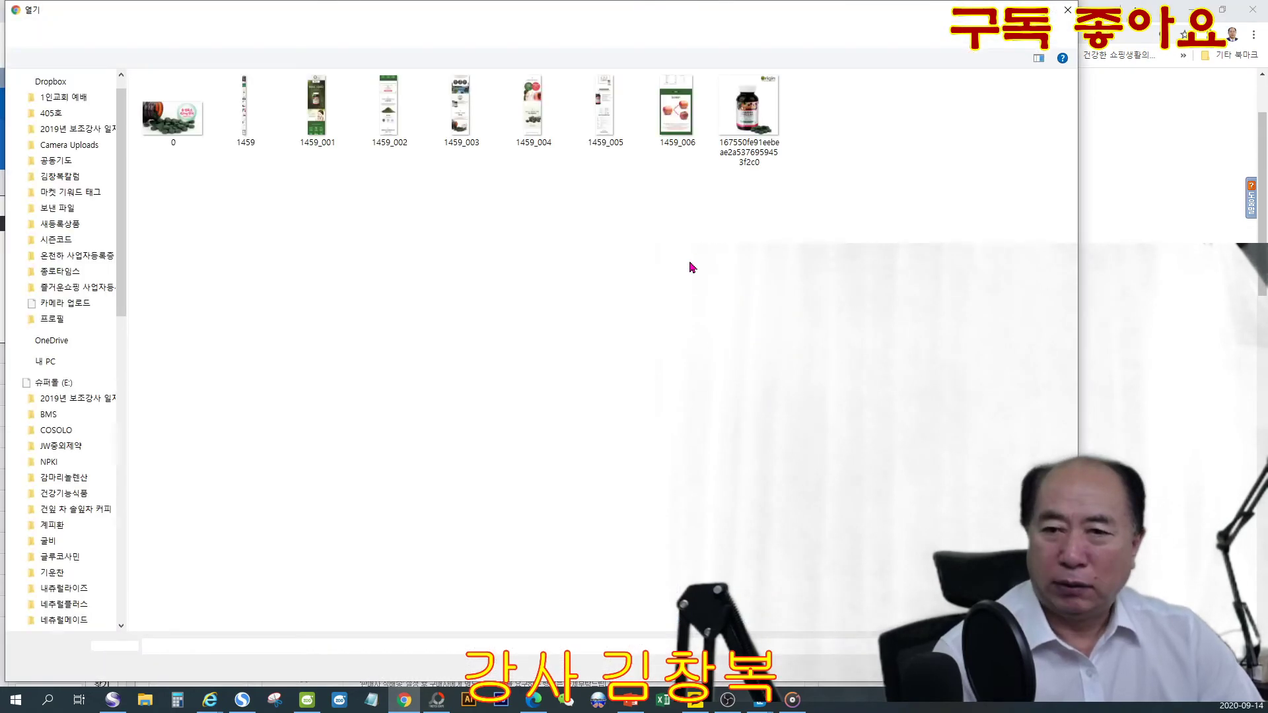
pyautogui.click(751, 121)
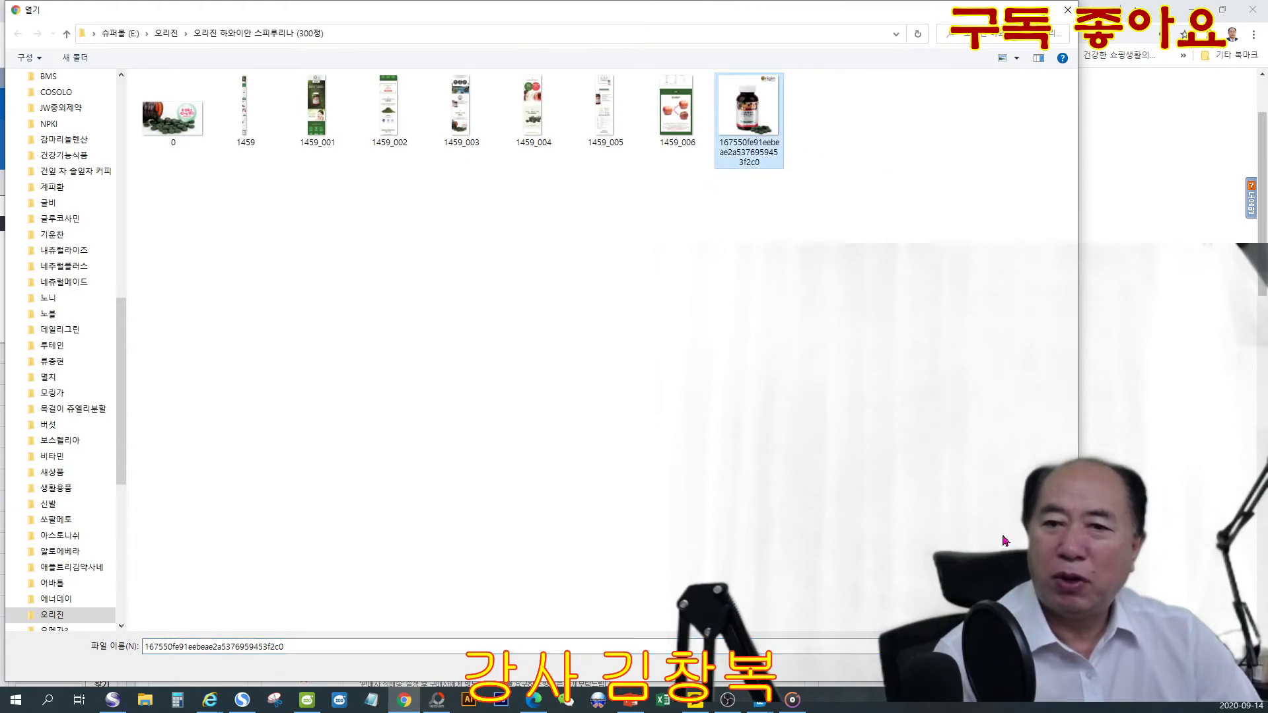
pyautogui.doubleClick(725, 146)
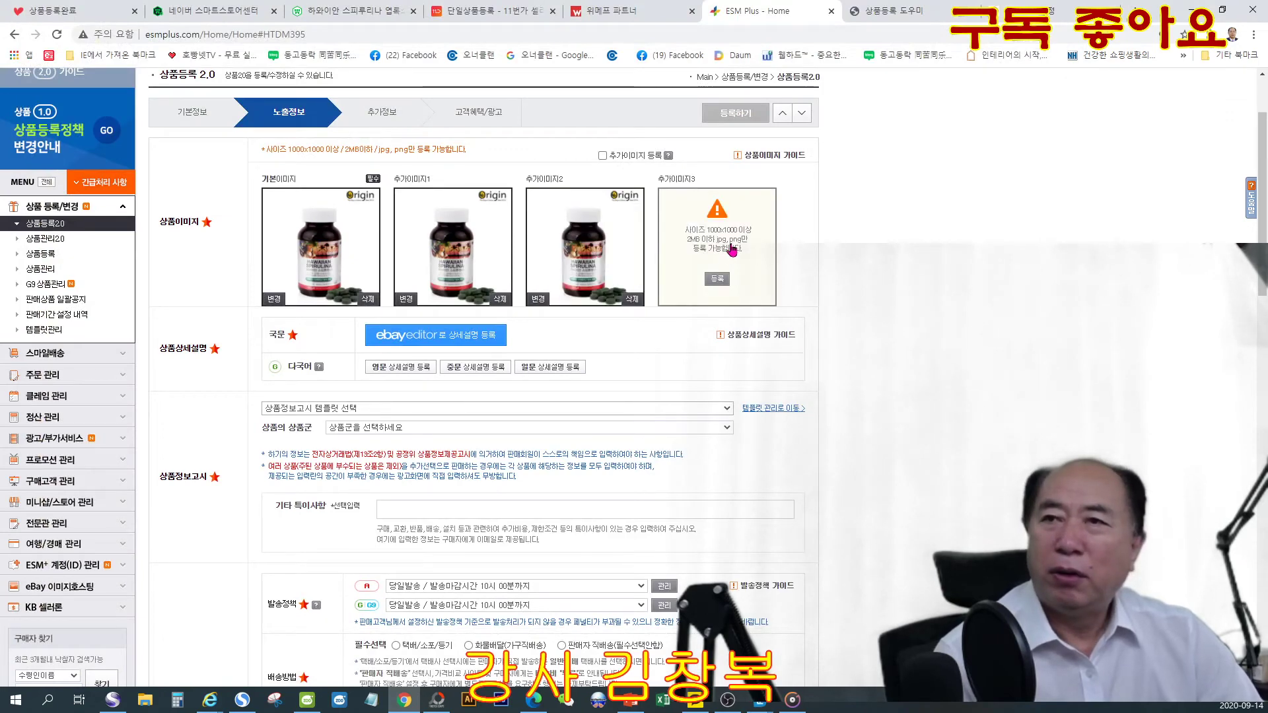
pyautogui.click(718, 278)
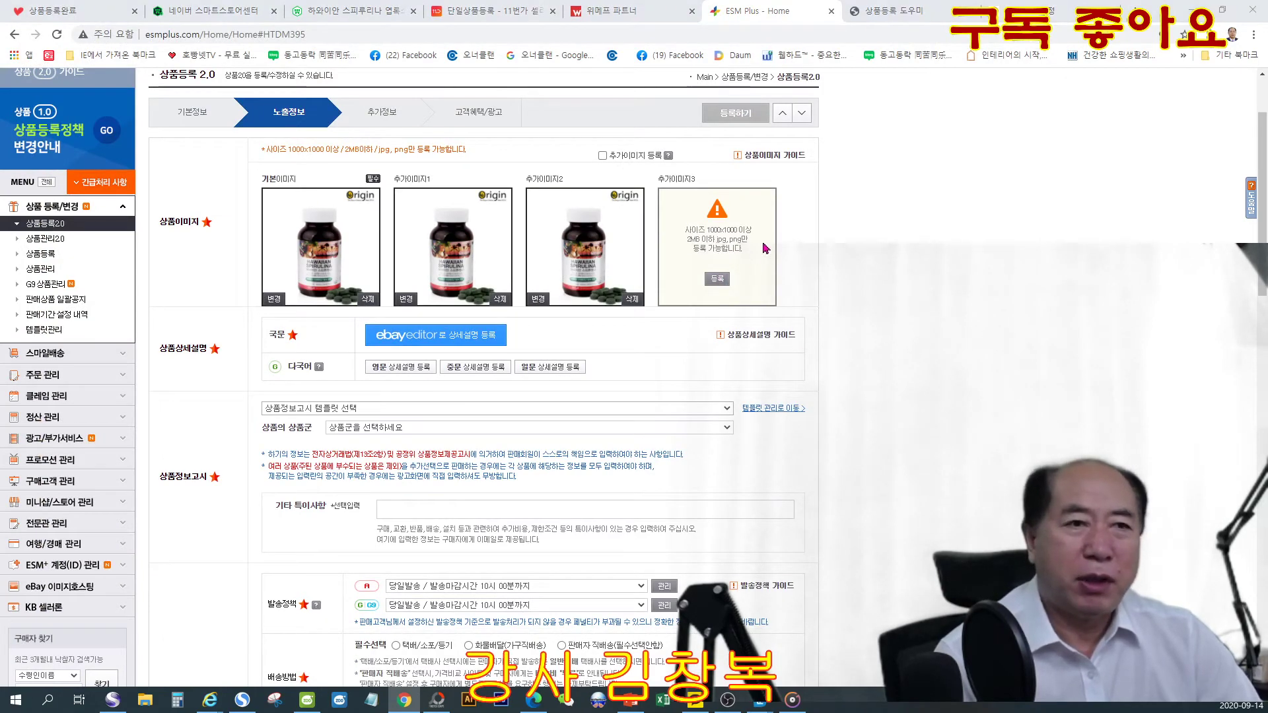
pyautogui.doubleClick(759, 111)
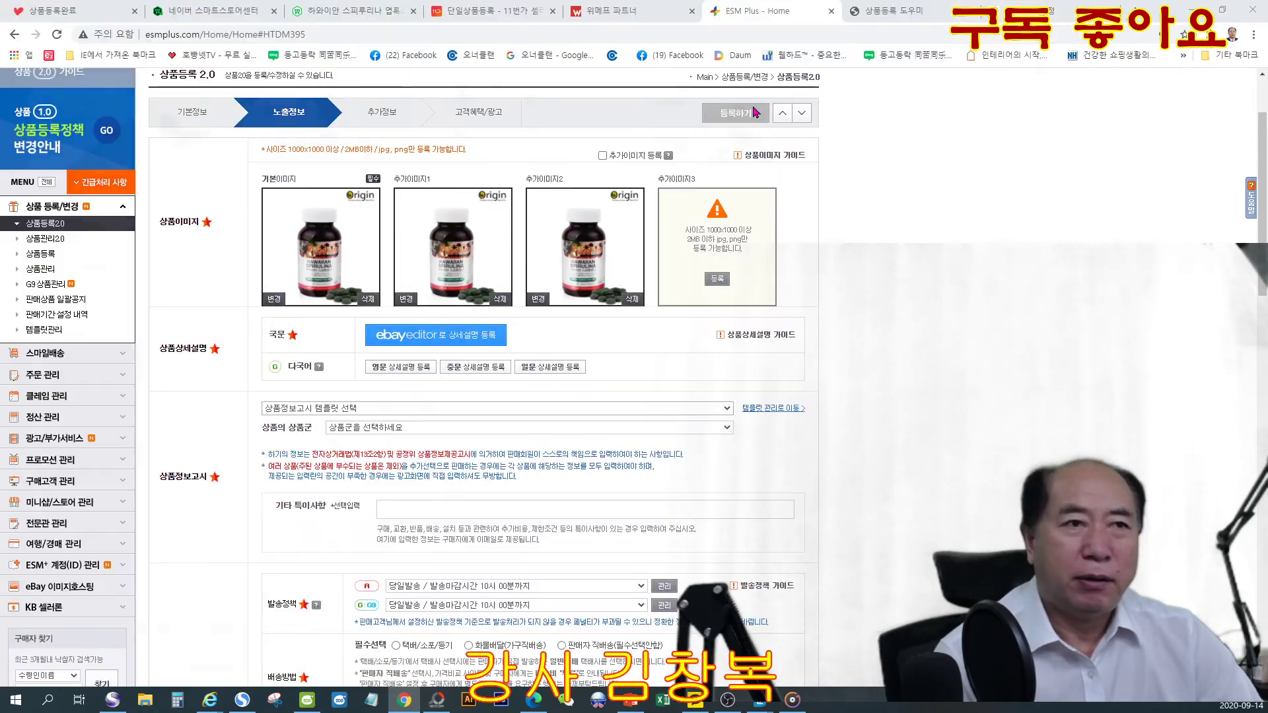
# Step: Start the Korean detailed description in eBay Editor and insert images 1459_001 to 1459_005 from the PC
pyautogui.scroll(-2, 809, 403)
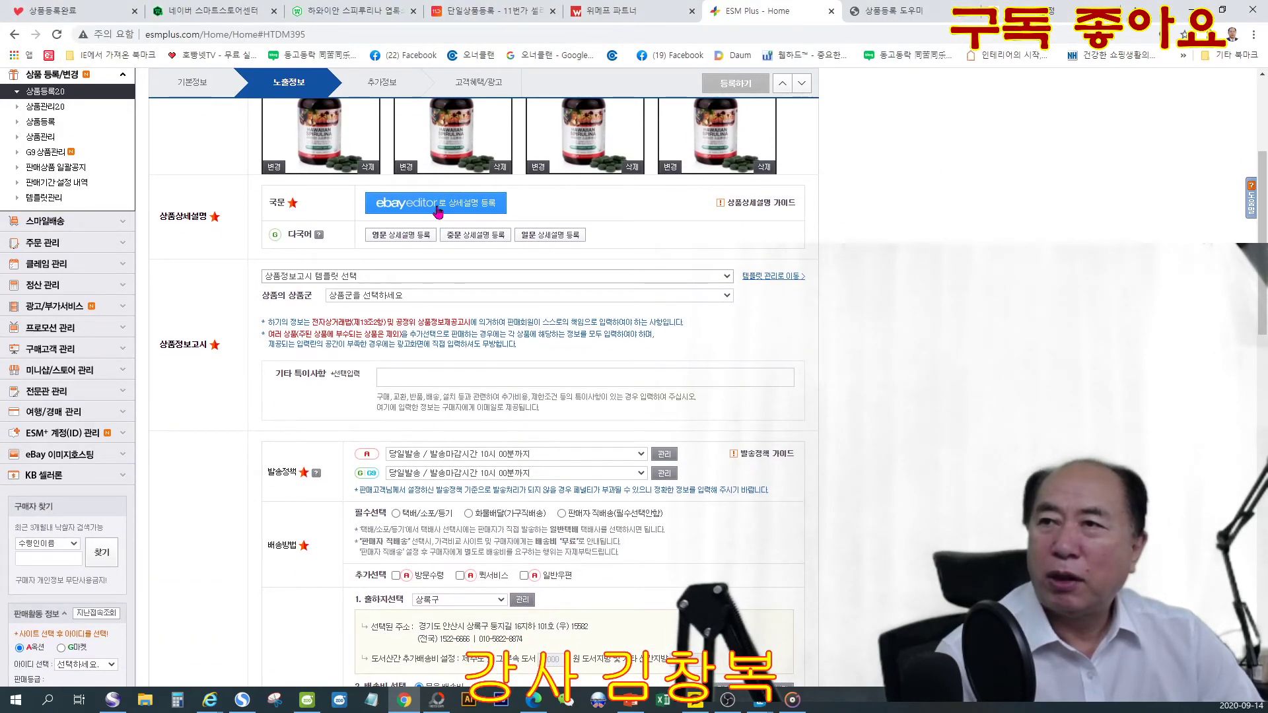
pyautogui.click(438, 205)
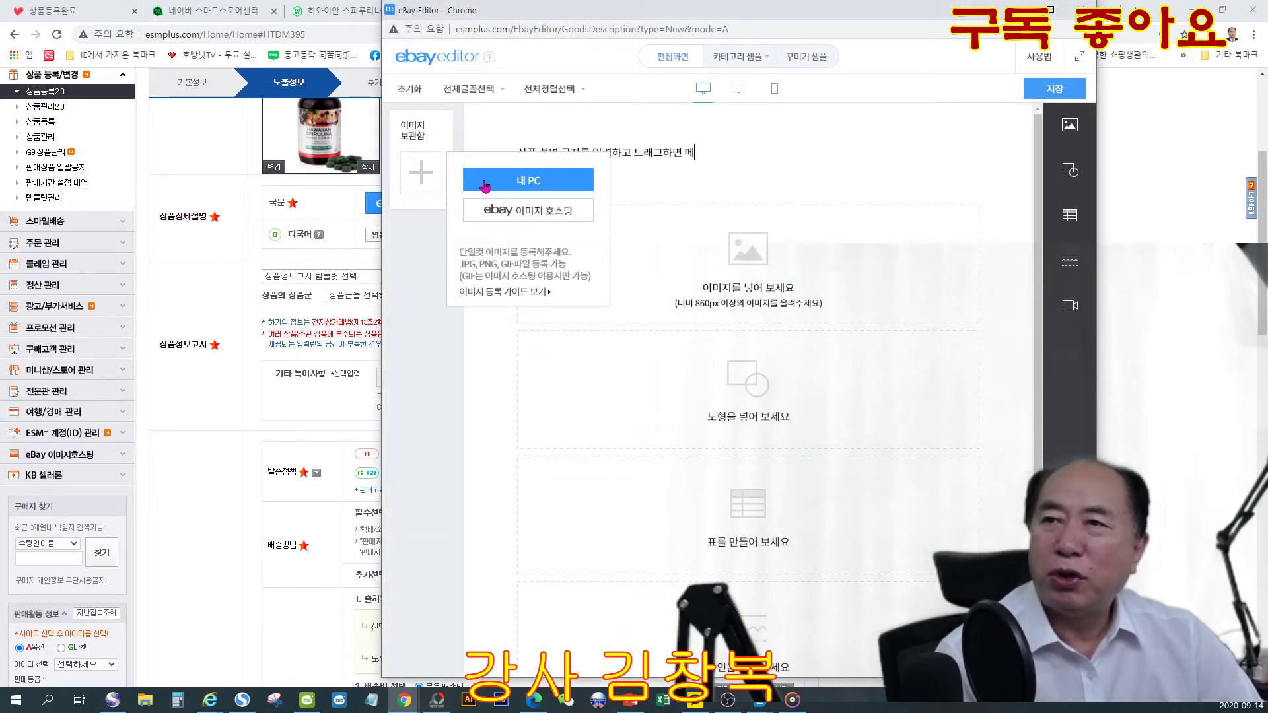
pyautogui.click(685, 245)
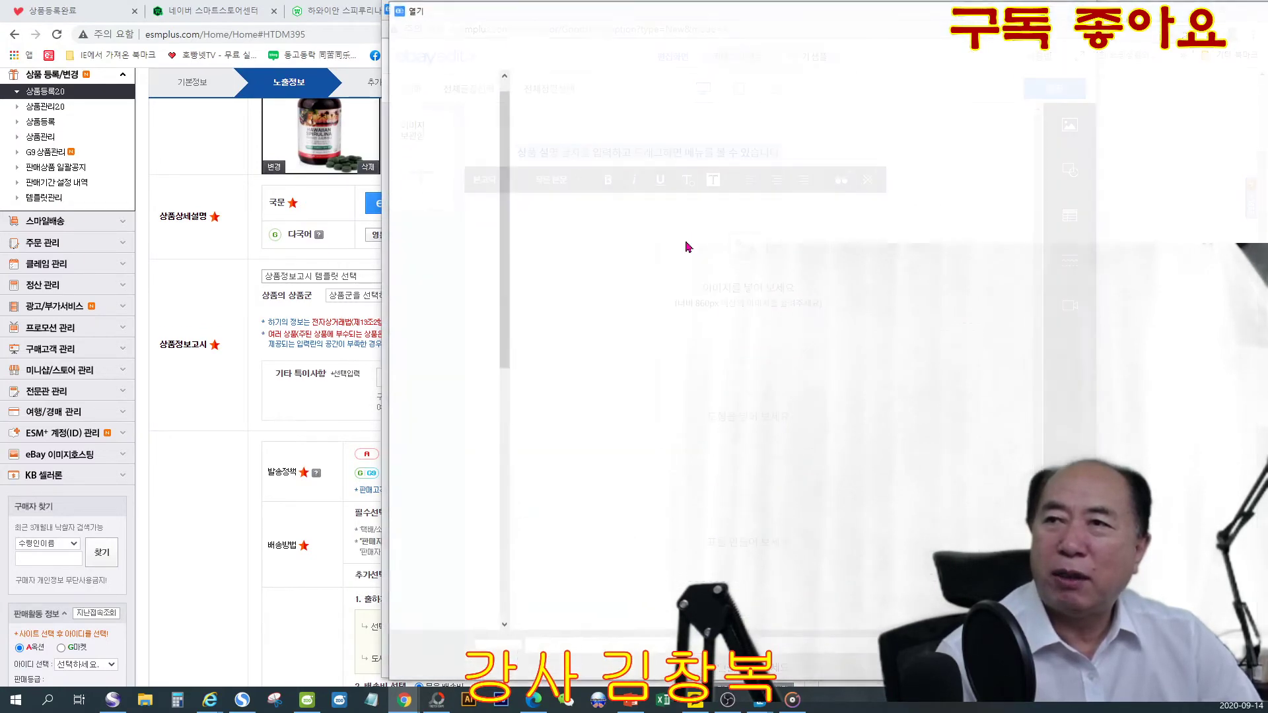
pyautogui.moveTo(682, 160); pyautogui.dragTo(988, 123)
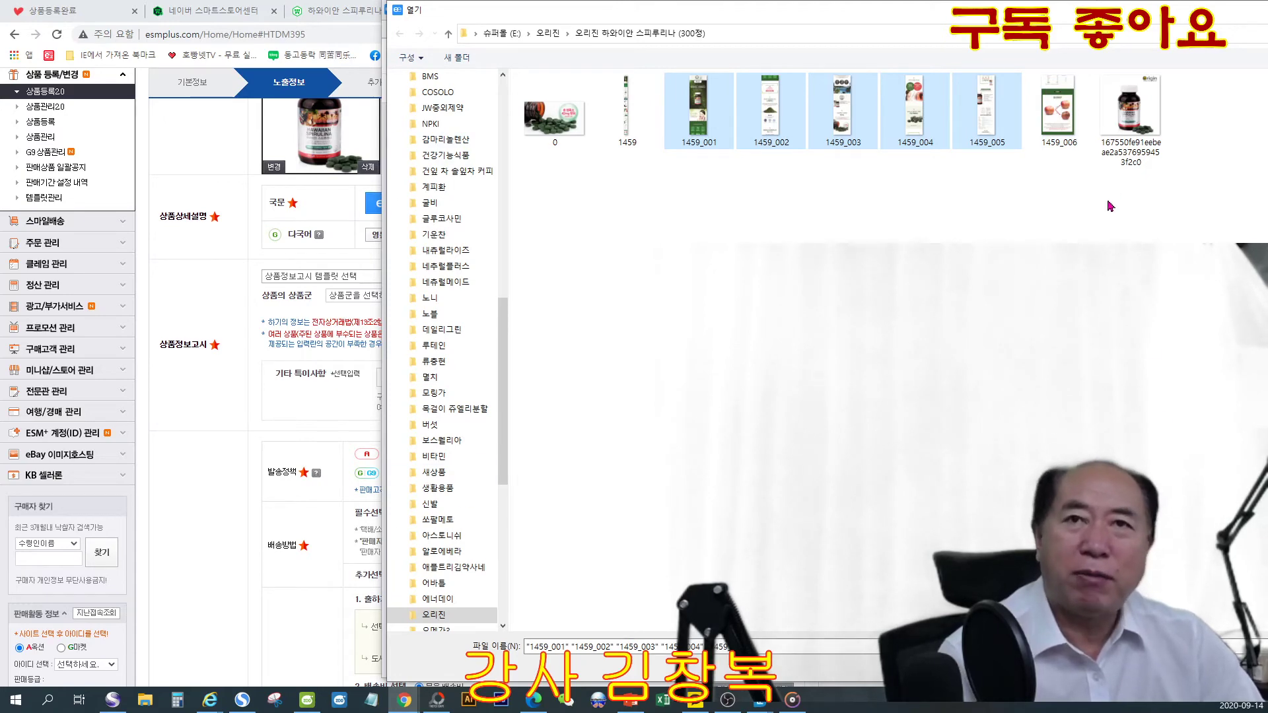
pyautogui.moveTo(1123, 9); pyautogui.dragTo(926, 10)
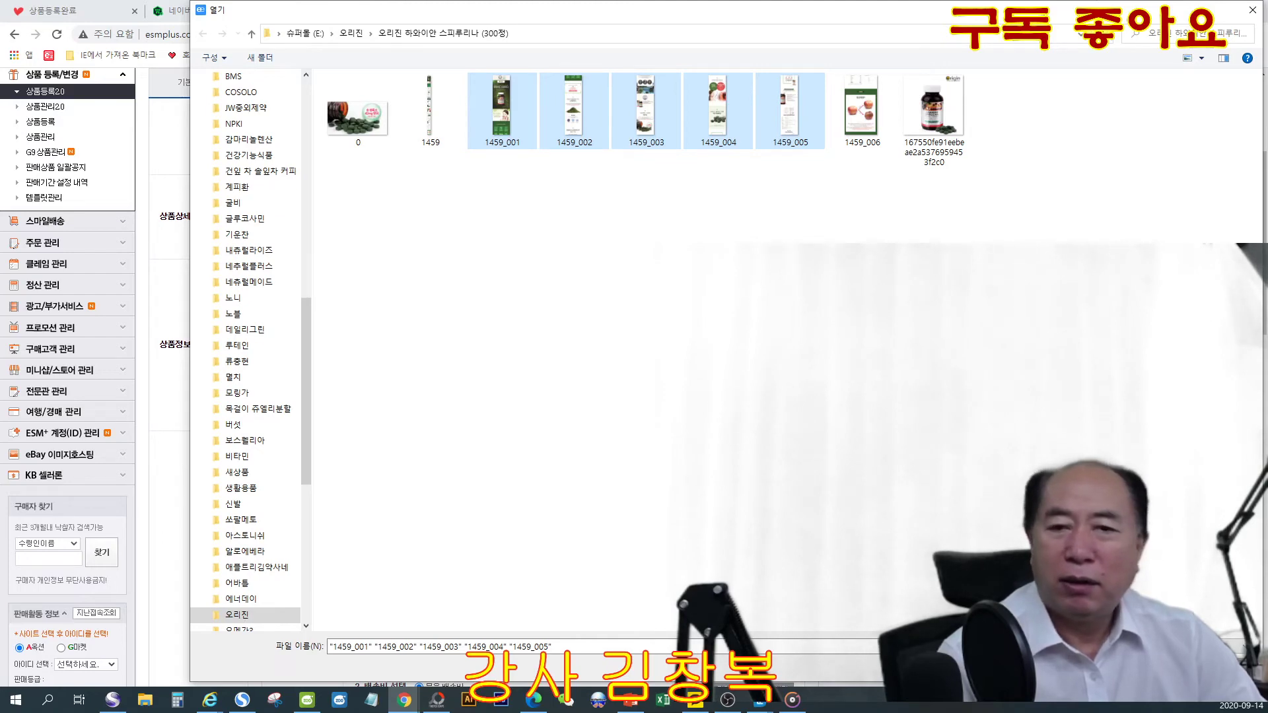
pyautogui.press('Return')
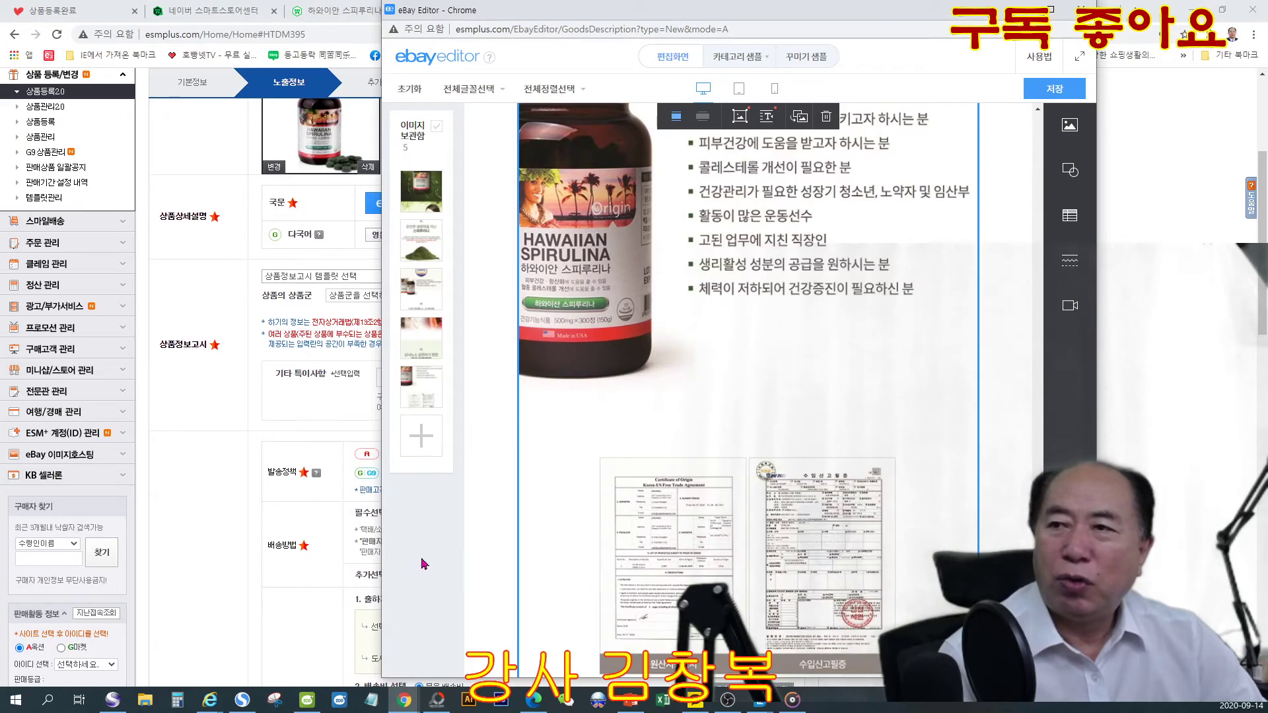
# Step: Add the image 1459_006 from the PC to the detailed description
pyautogui.click(435, 433)
pyautogui.click(481, 440)
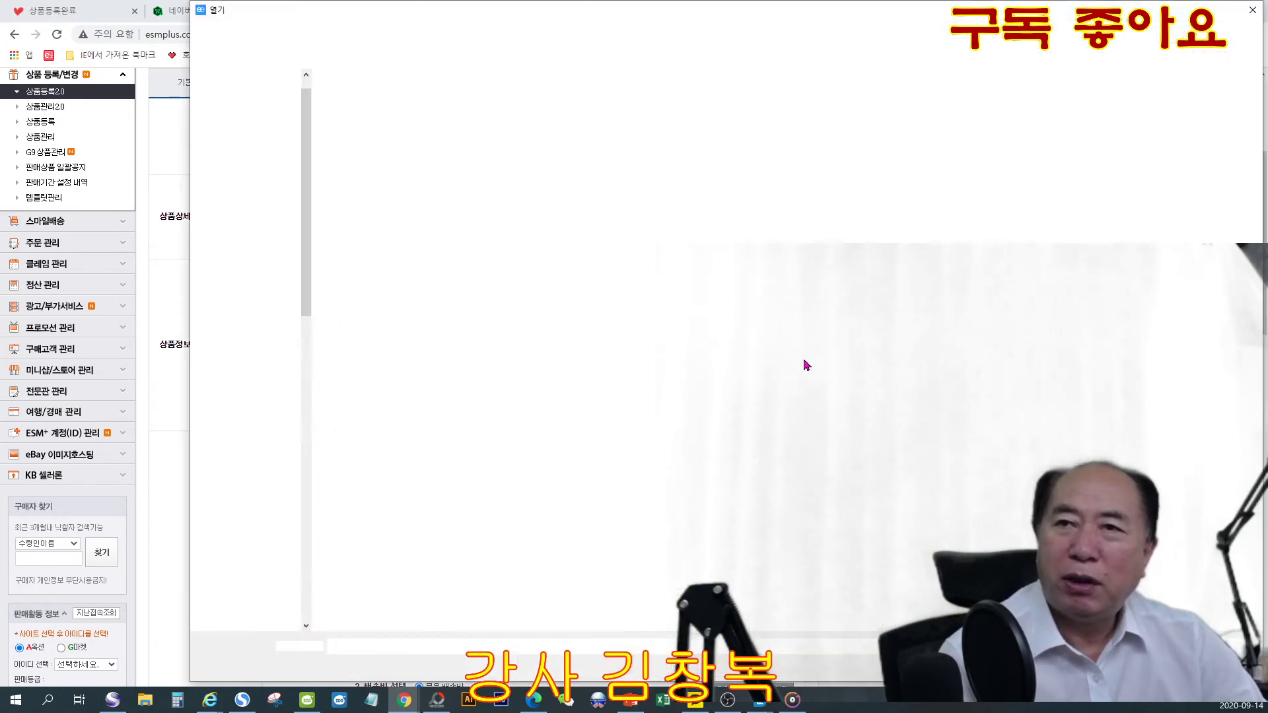
pyautogui.doubleClick(874, 119)
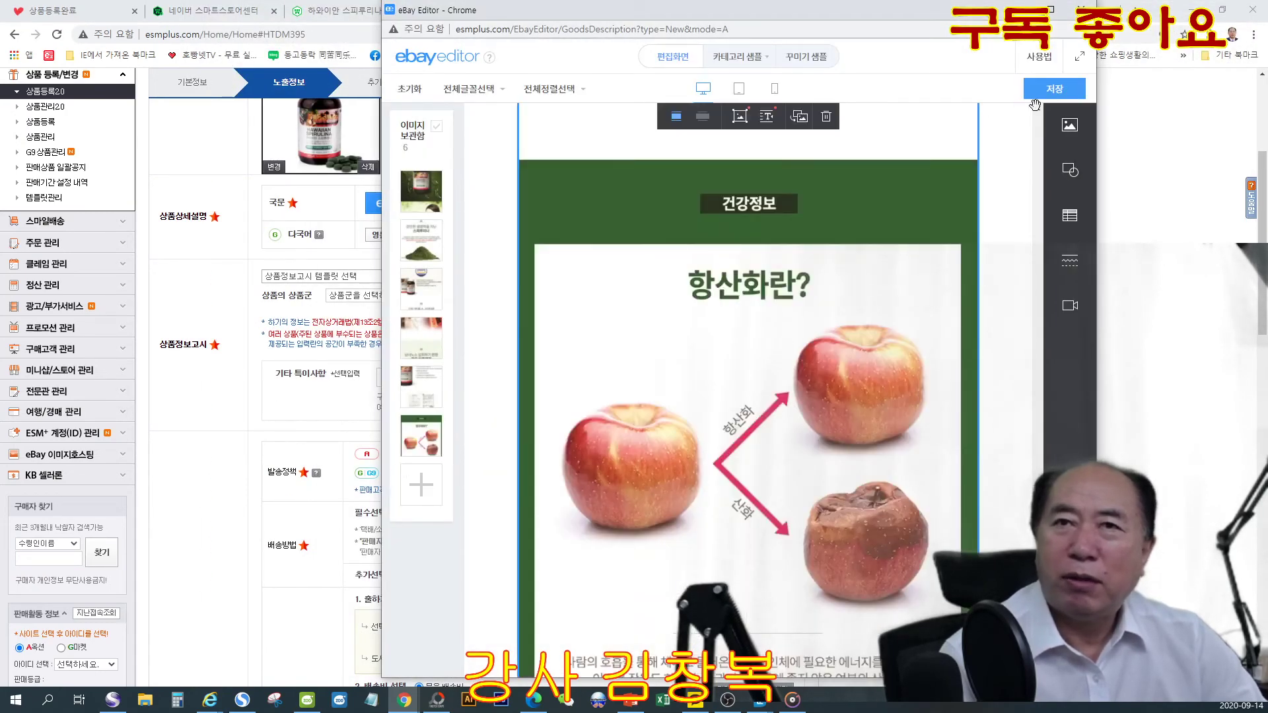
# Step: Save the detailed description and close the eBay Editor window
pyautogui.click(1053, 91)
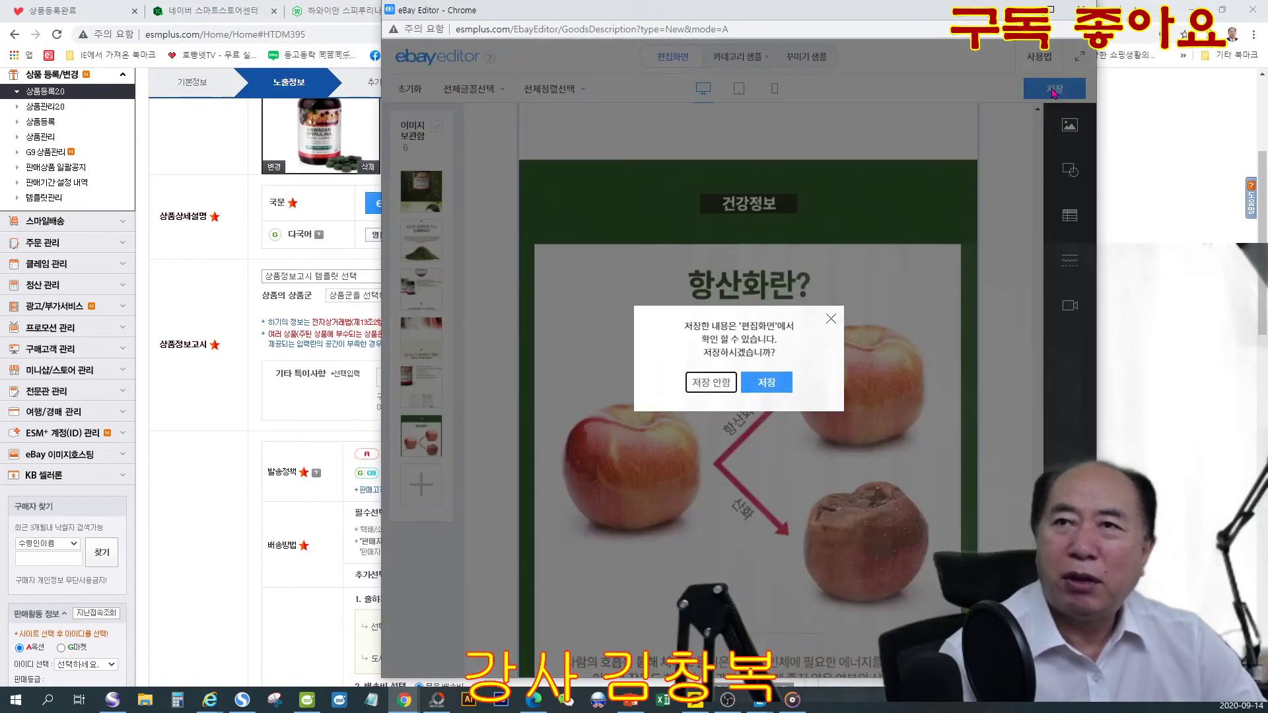
pyautogui.click(764, 388)
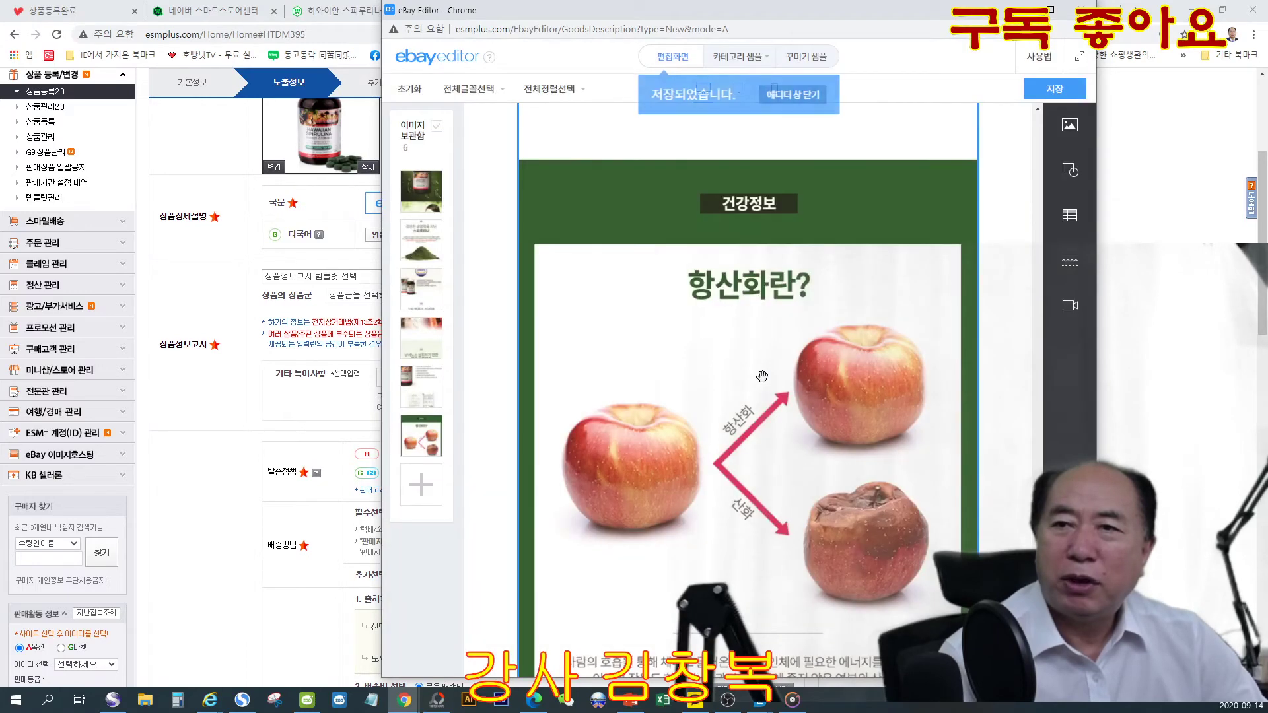
pyautogui.click(801, 98)
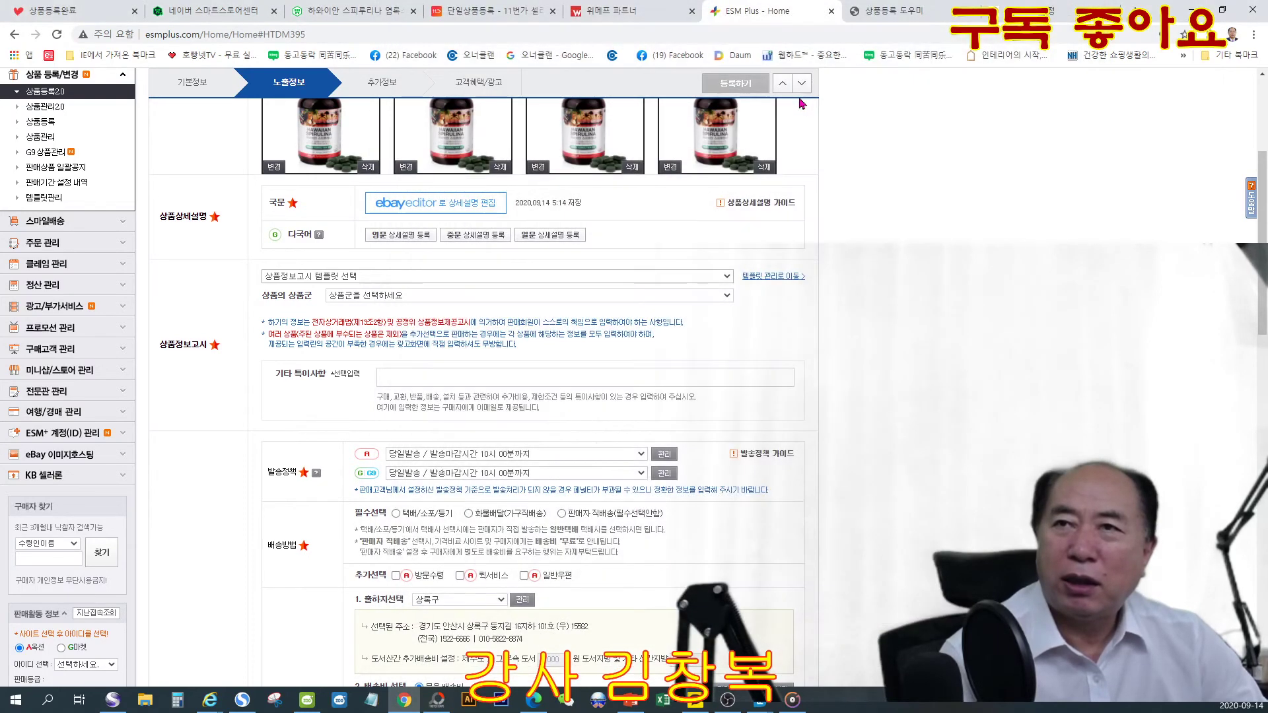
pyautogui.moveTo(589, 205); pyautogui.dragTo(516, 203)
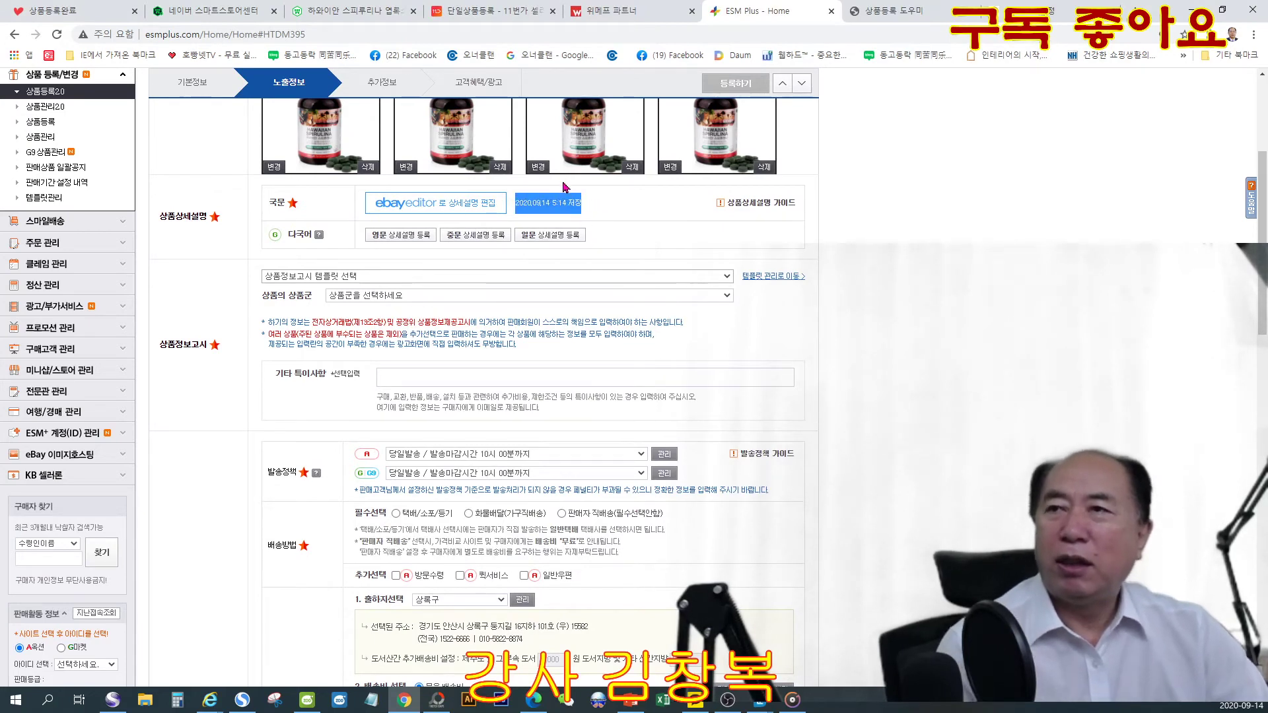
# Step: Apply the [건강기능식품] 건강기능식품 template to the product information notice and choose 택배/소포/등기 as the required delivery method
pyautogui.click(645, 206)
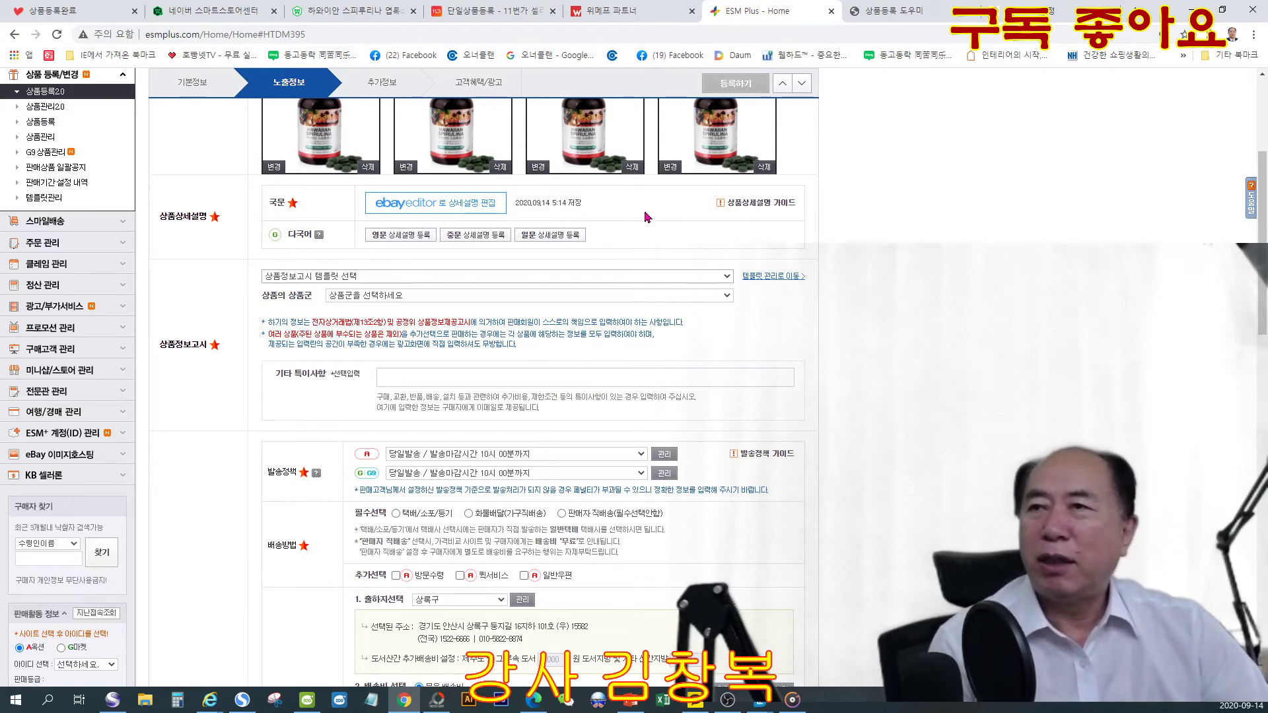
pyautogui.click(425, 278)
pyautogui.click(403, 319)
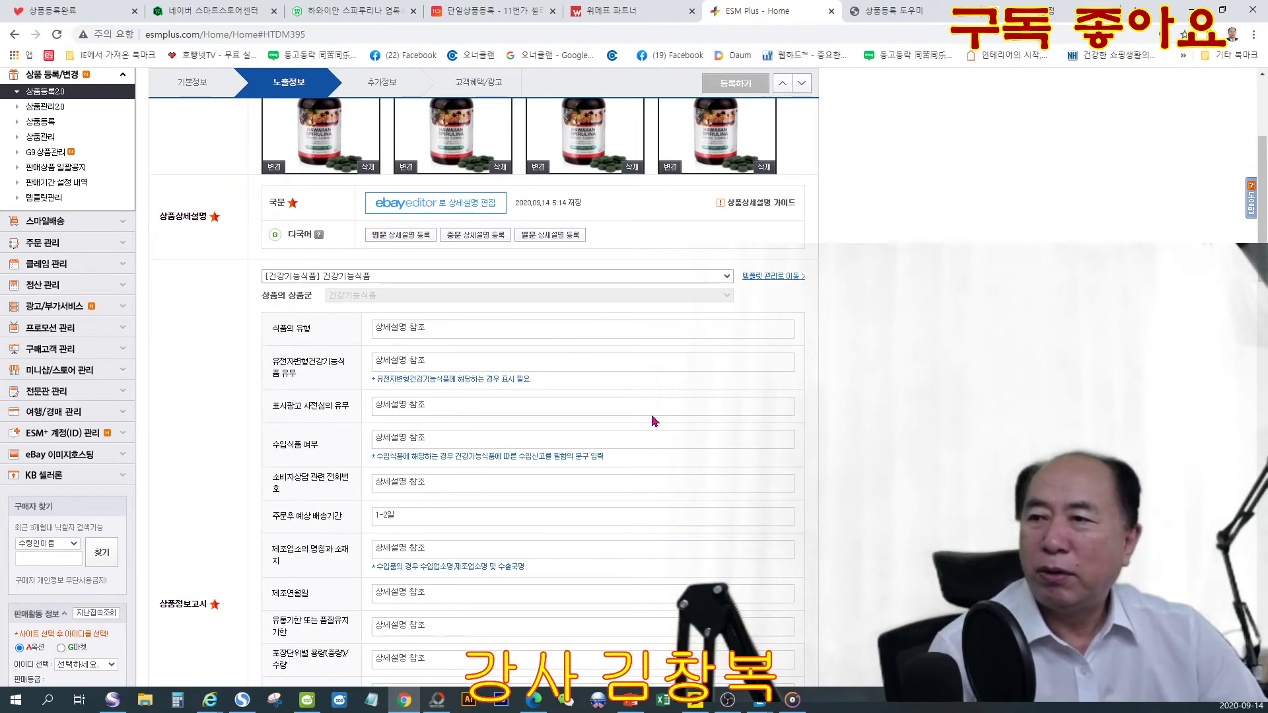
pyautogui.scroll(-5, 654, 420)
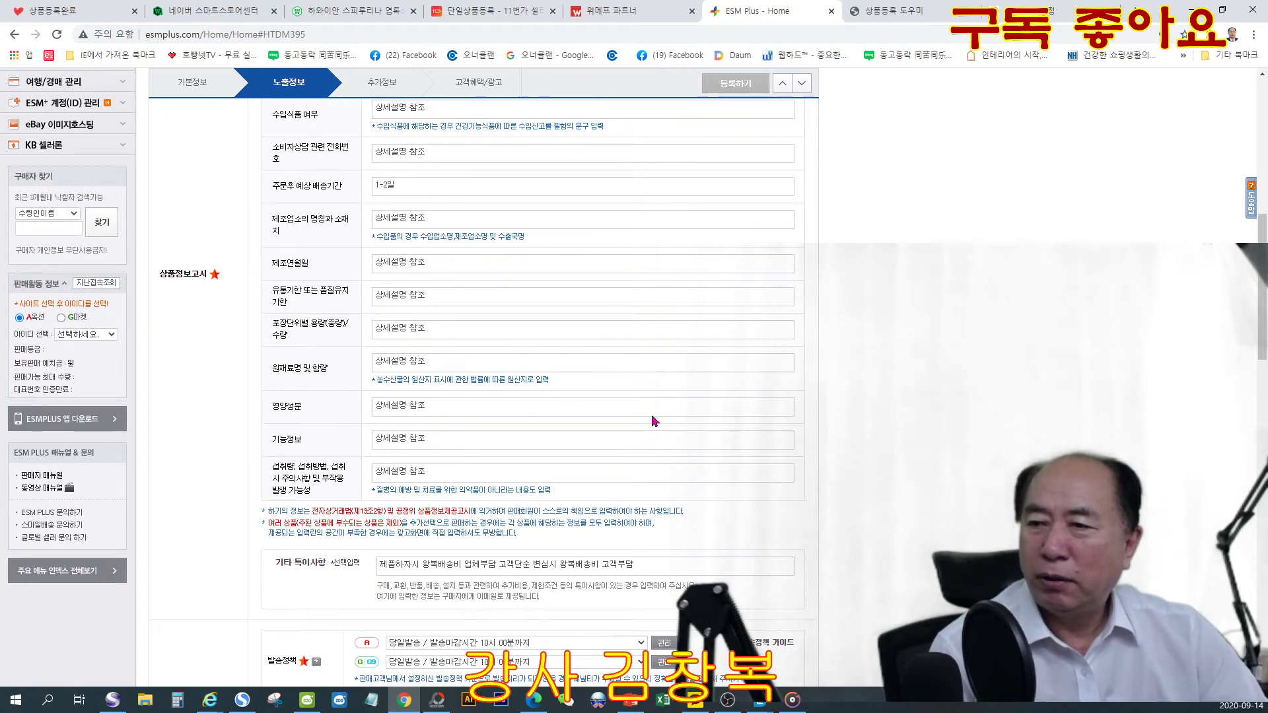
pyautogui.scroll(-2, 654, 421)
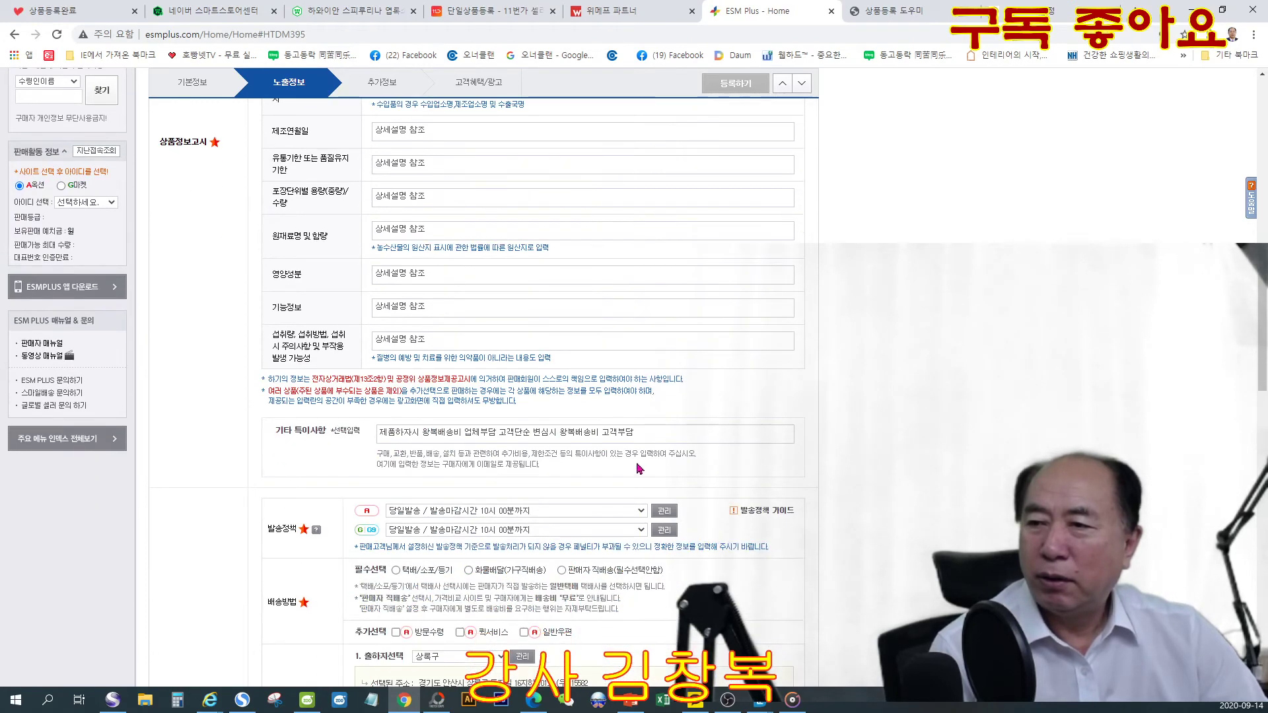
pyautogui.click(395, 570)
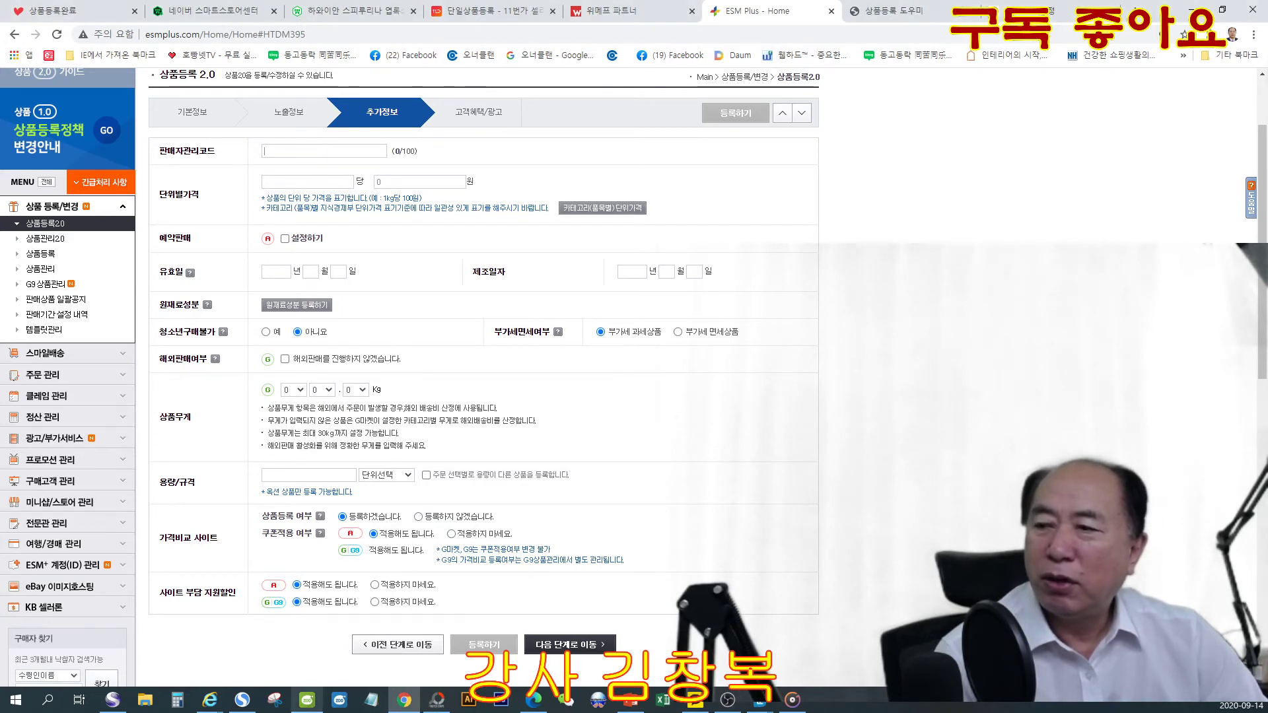
# Step: Look up the product code on the supplier's Hawaiian Spirulina page and enter P0000COY as the seller management code in the additional information
pyautogui.moveTo(307, 700)
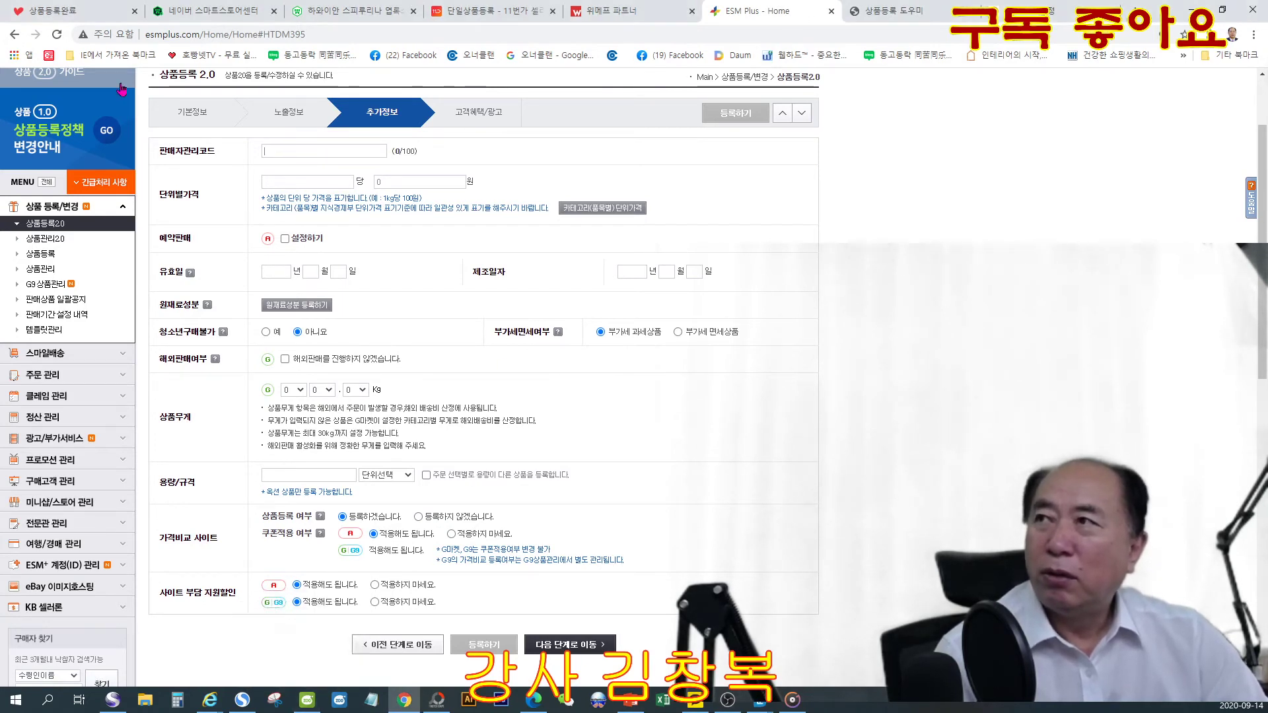
pyautogui.moveTo(242, 700)
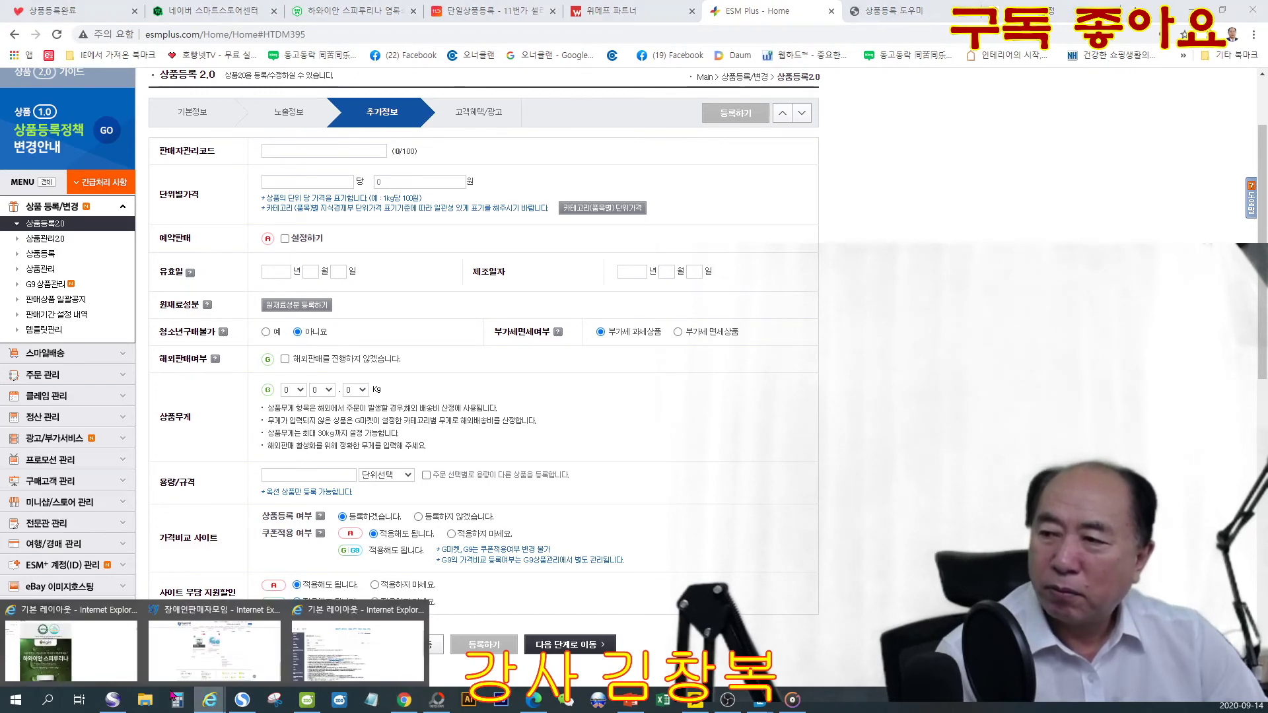
pyautogui.click(116, 677)
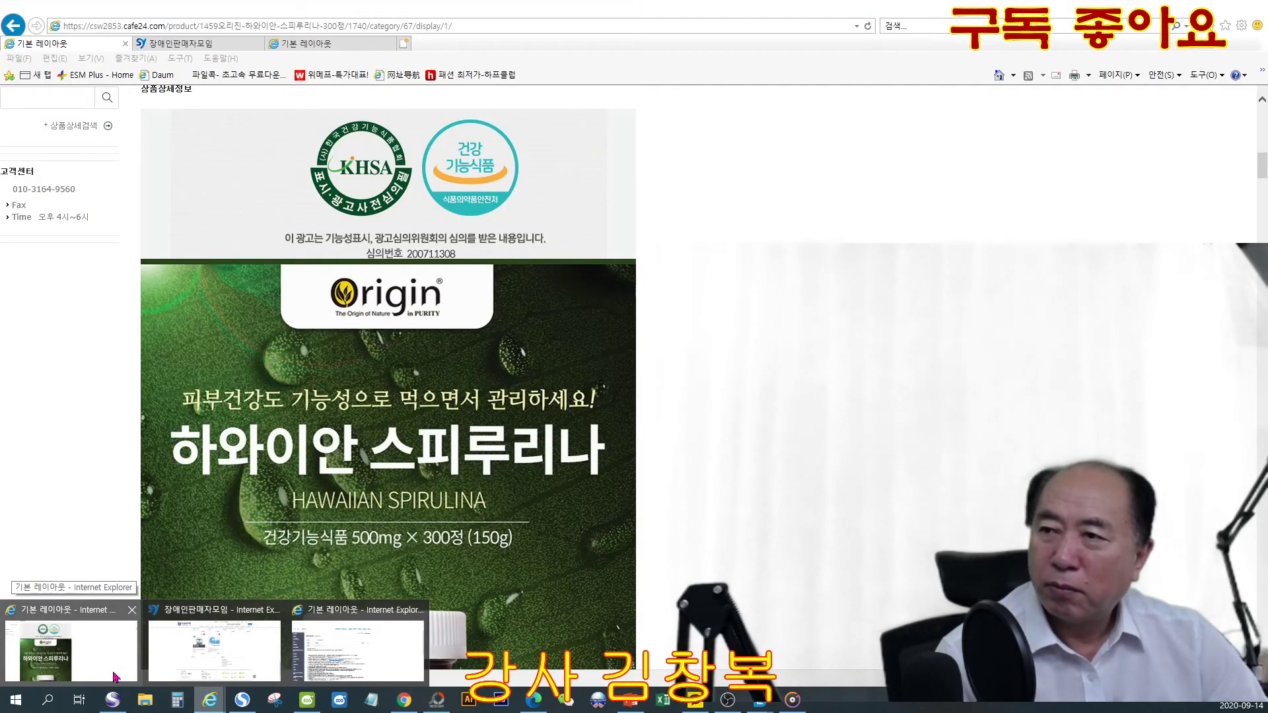
pyautogui.click(115, 677)
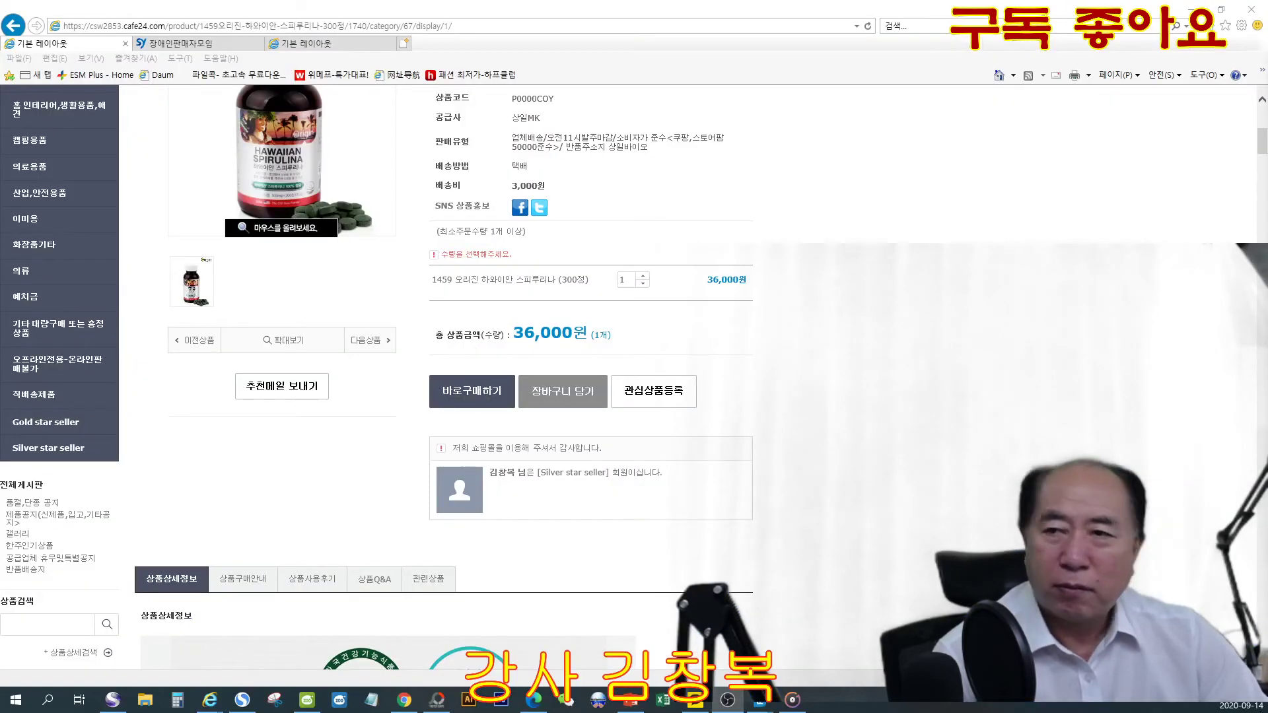
pyautogui.scroll(-5, 377, 376)
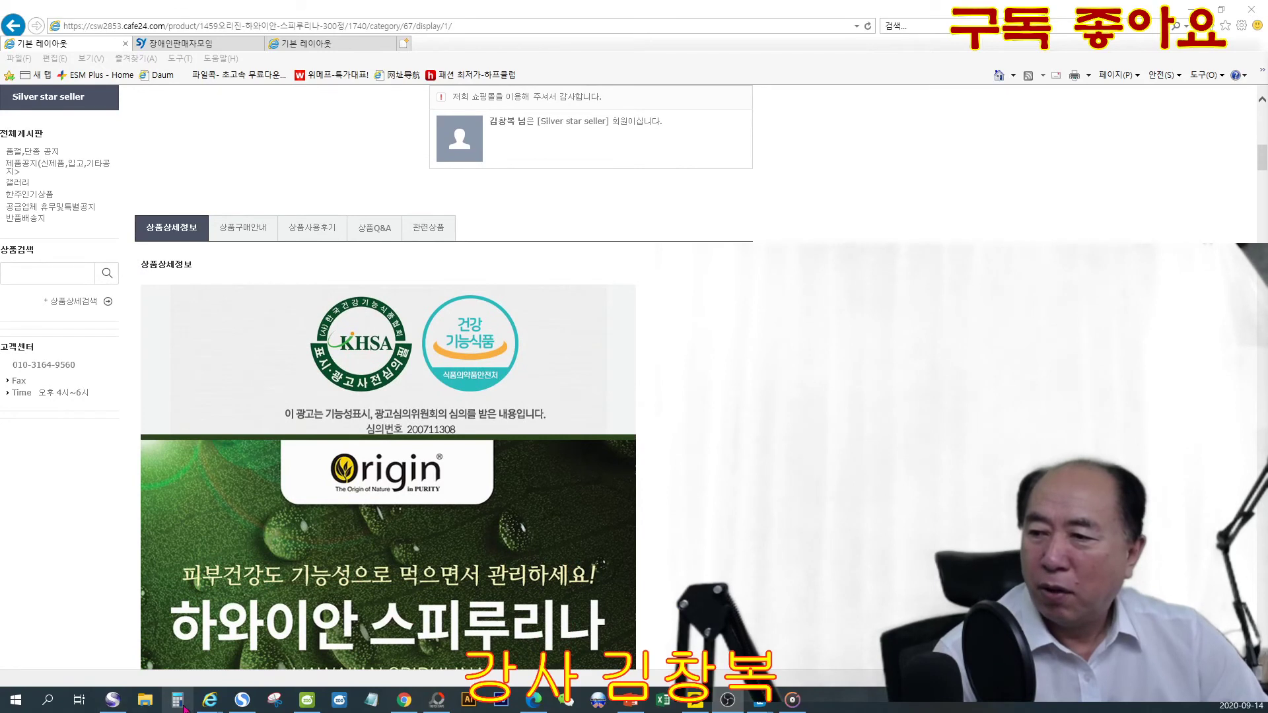
pyautogui.moveTo(218, 708)
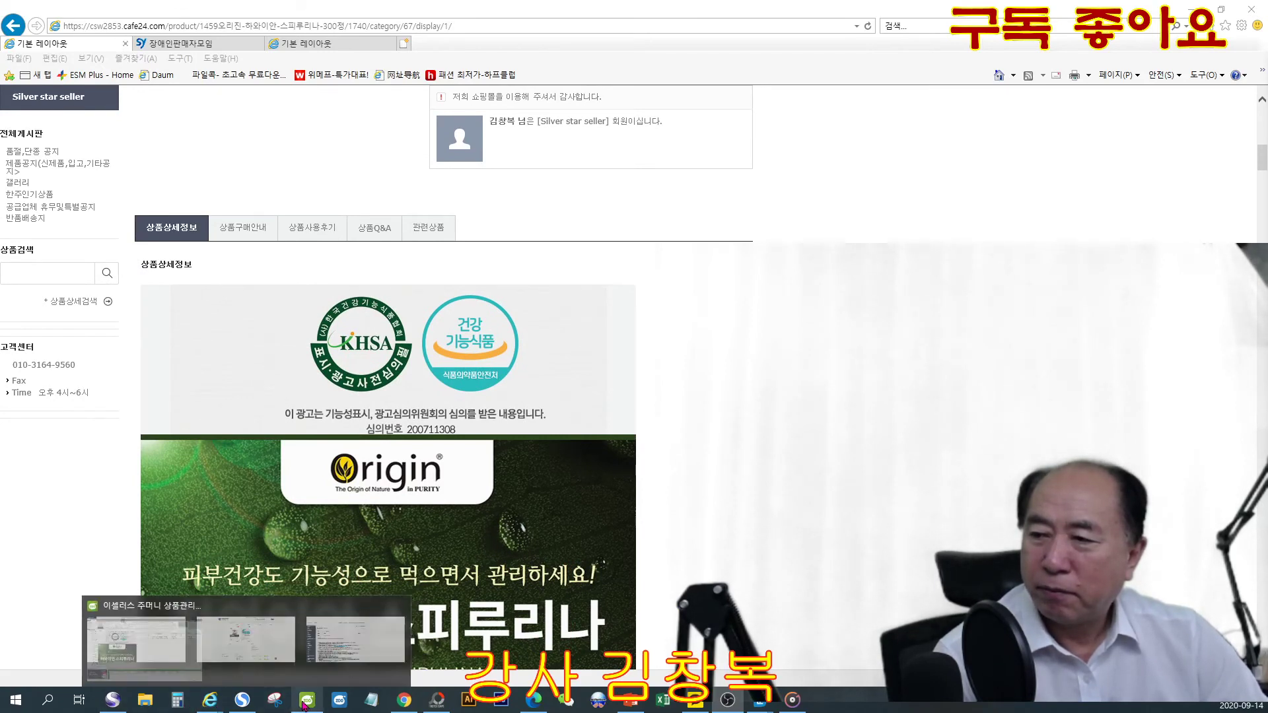
pyautogui.click(415, 695)
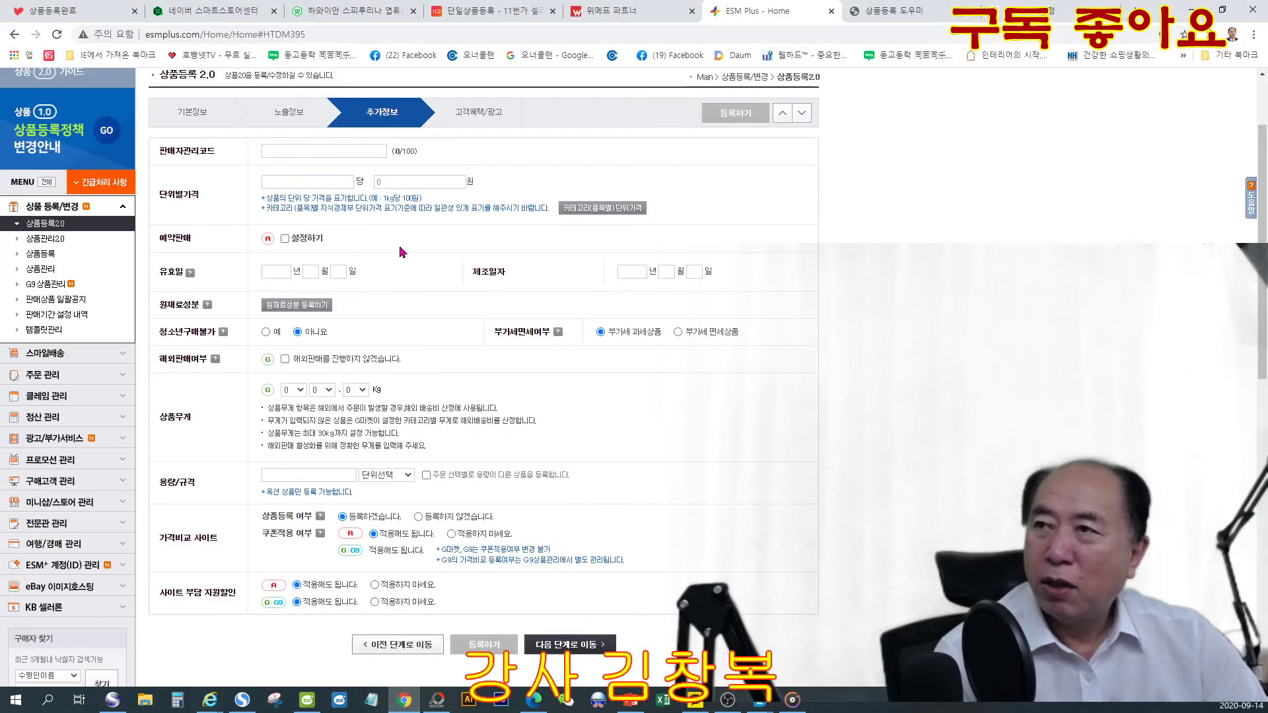
pyautogui.rightClick(296, 154)
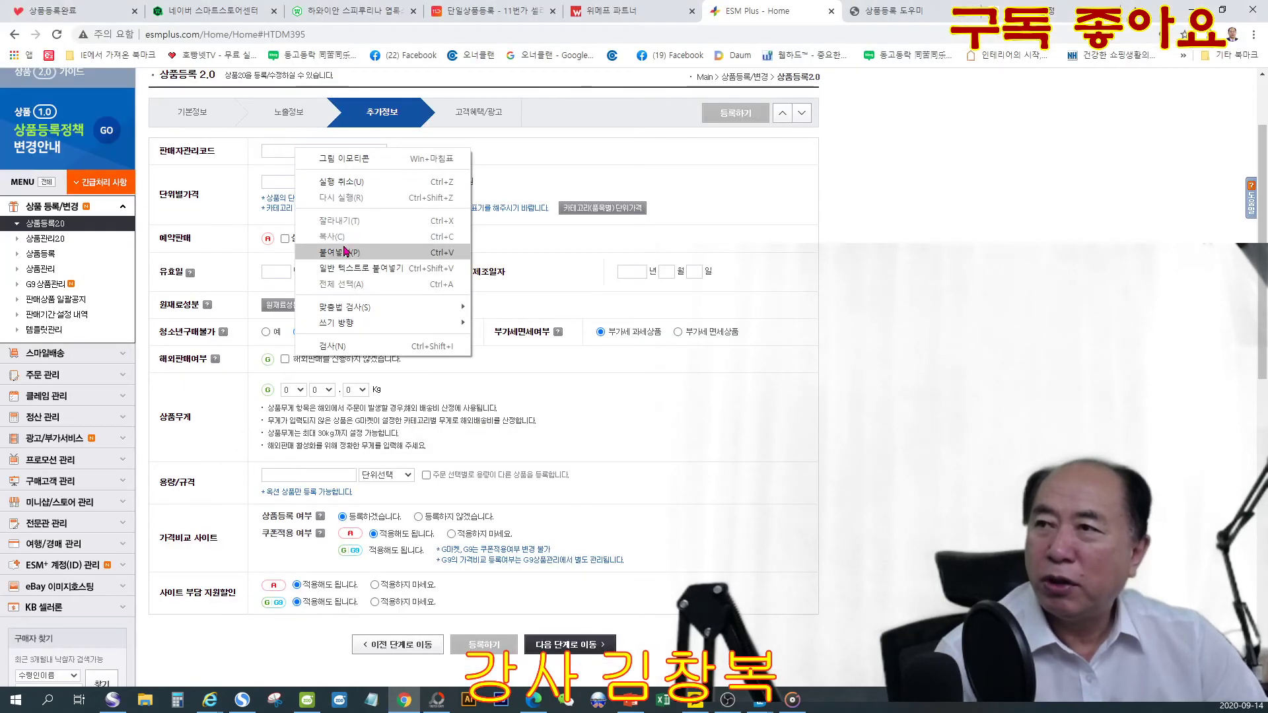
pyautogui.click(342, 252)
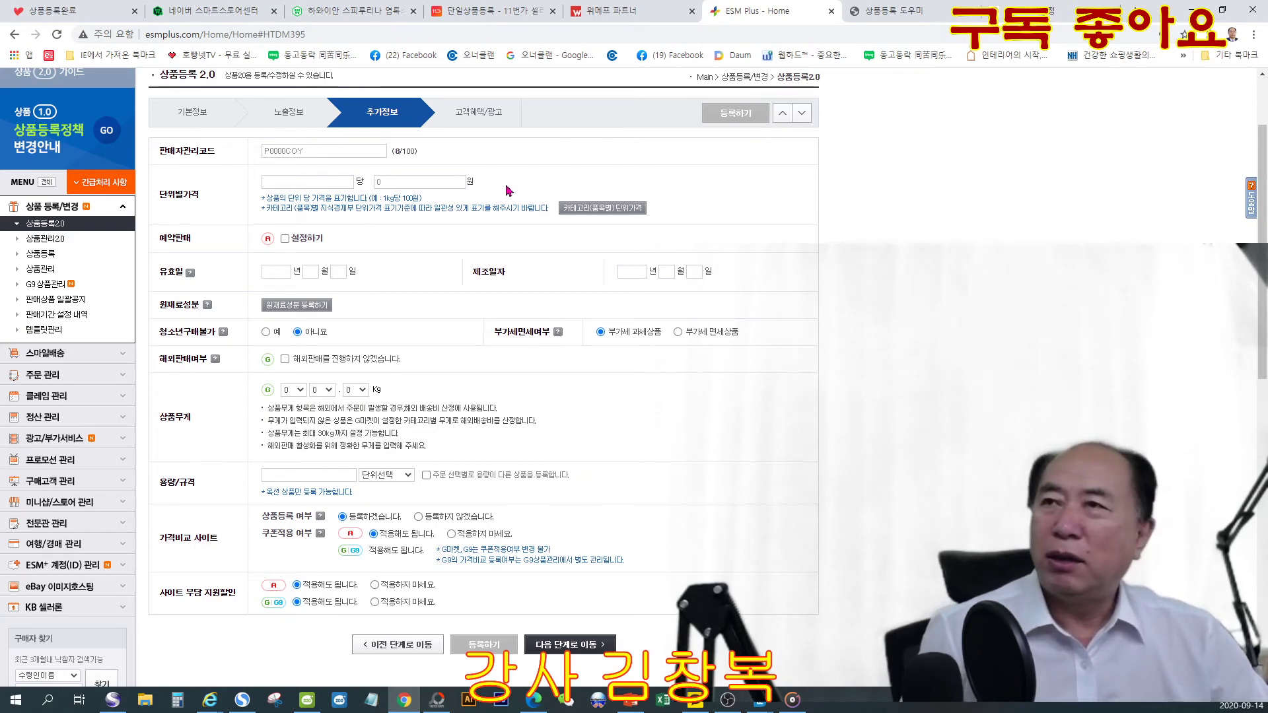
# Step: In the customer benefits section, enable all three benefits for both Auction and Gmarket/G9: discounts, seller-paid Smile Cash, and 나눔쇼핑 or 후원쇼핑
pyautogui.click(495, 118)
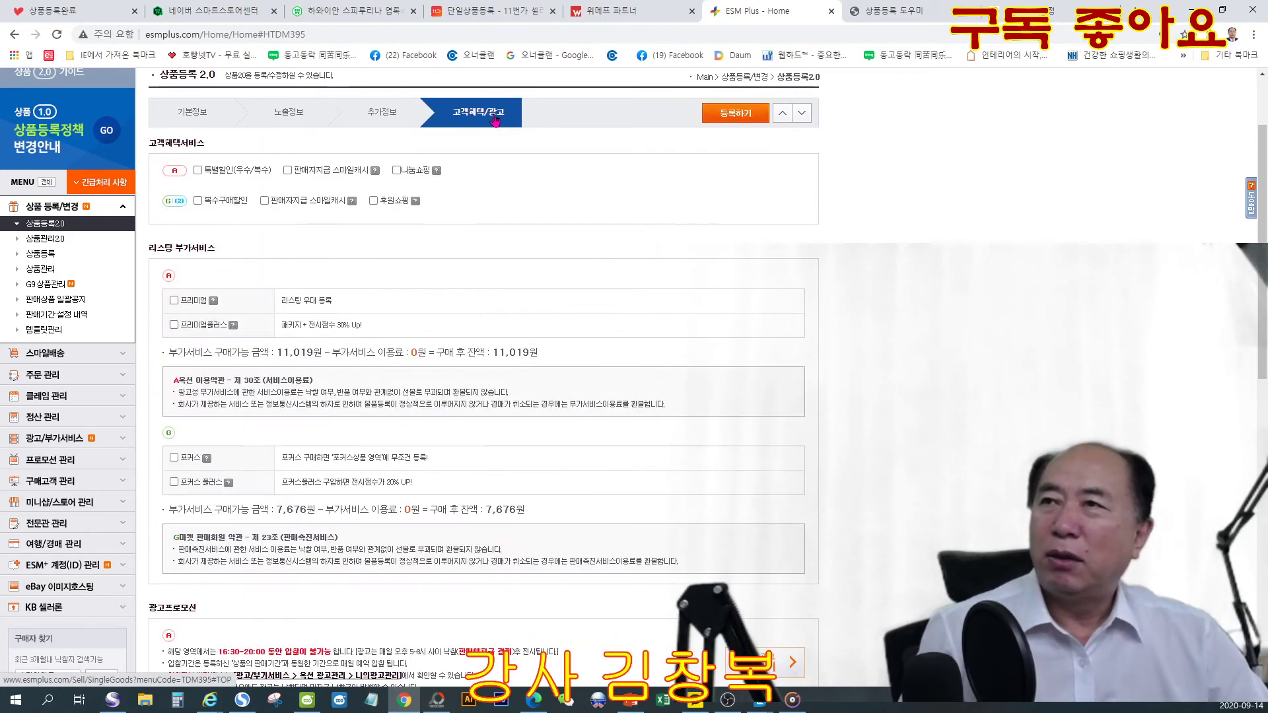
pyautogui.click(374, 200)
pyautogui.click(264, 201)
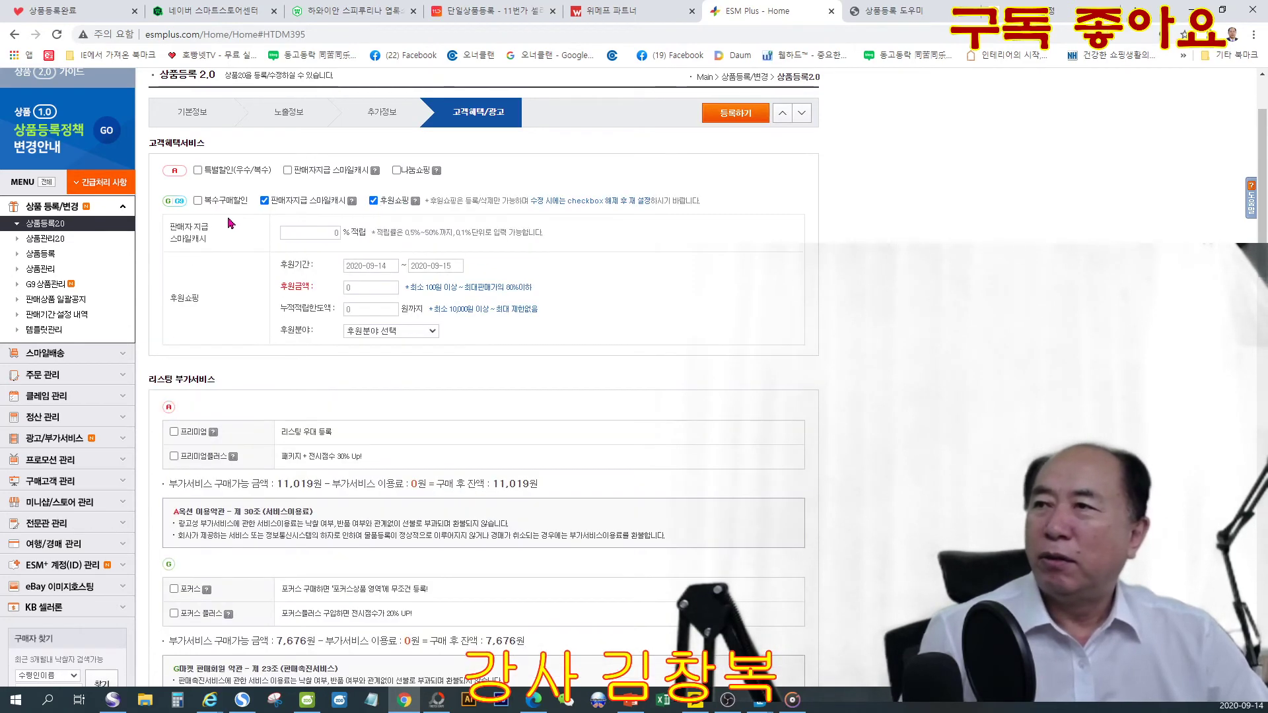
pyautogui.click(197, 201)
pyautogui.click(197, 170)
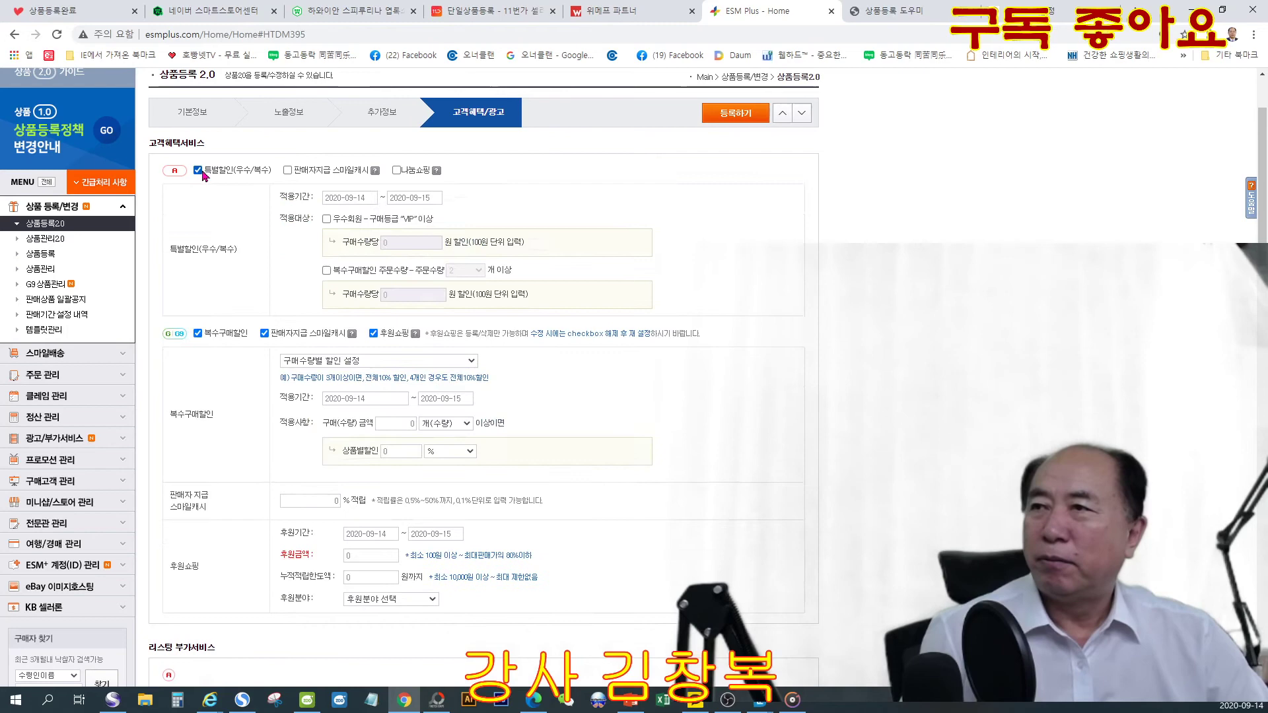
pyautogui.click(287, 169)
pyautogui.click(397, 170)
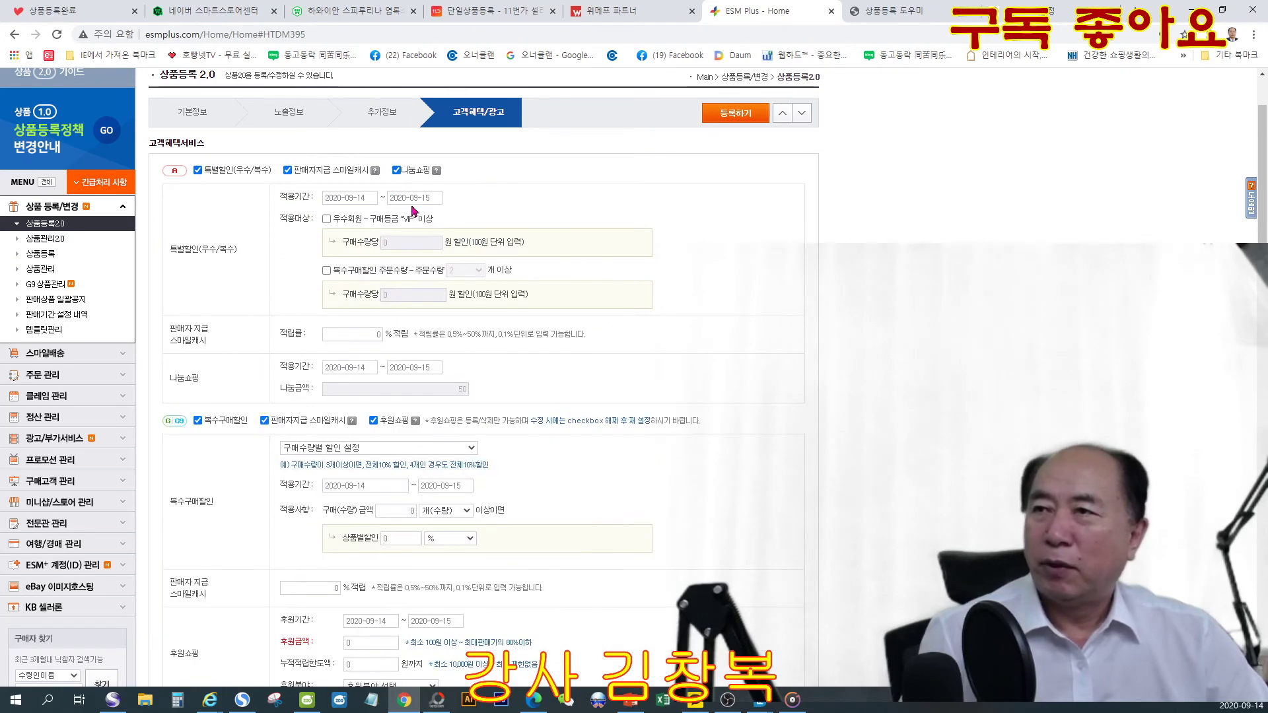
# Step: Set the end date of the Auction special discount period to 2025-12-31
pyautogui.click(412, 197)
pyautogui.click(435, 216)
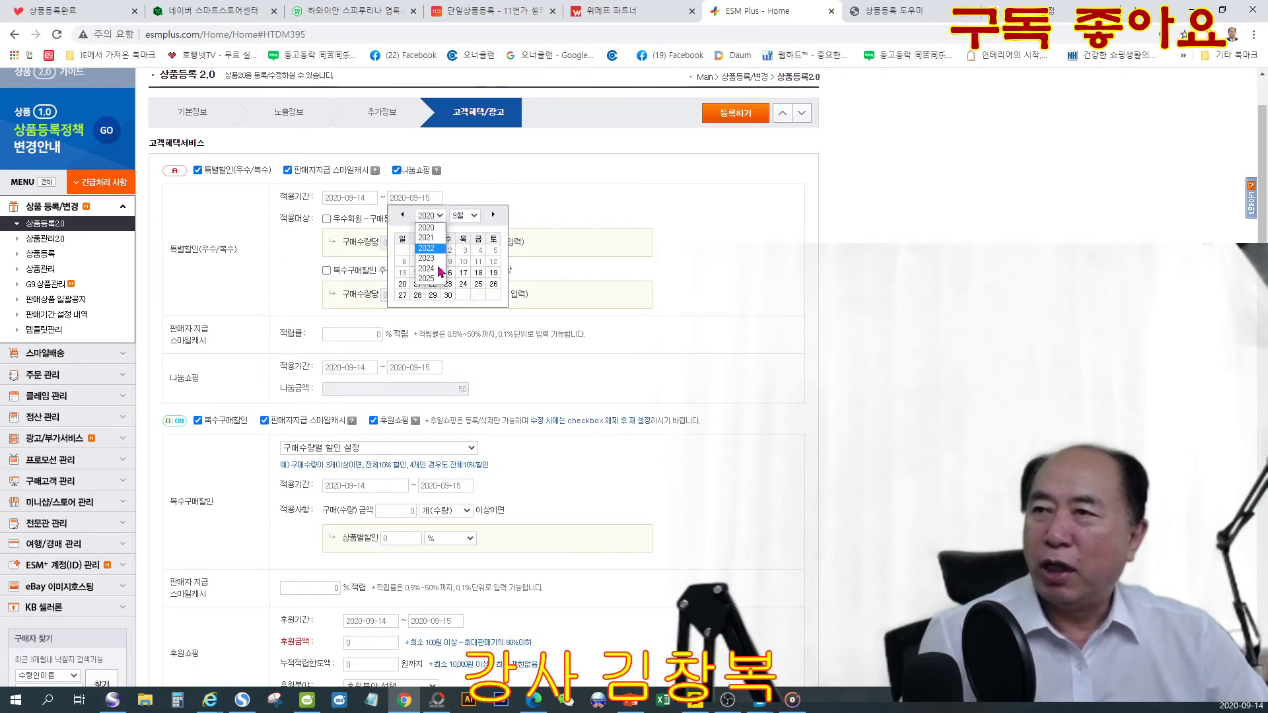
pyautogui.click(431, 282)
pyautogui.click(460, 216)
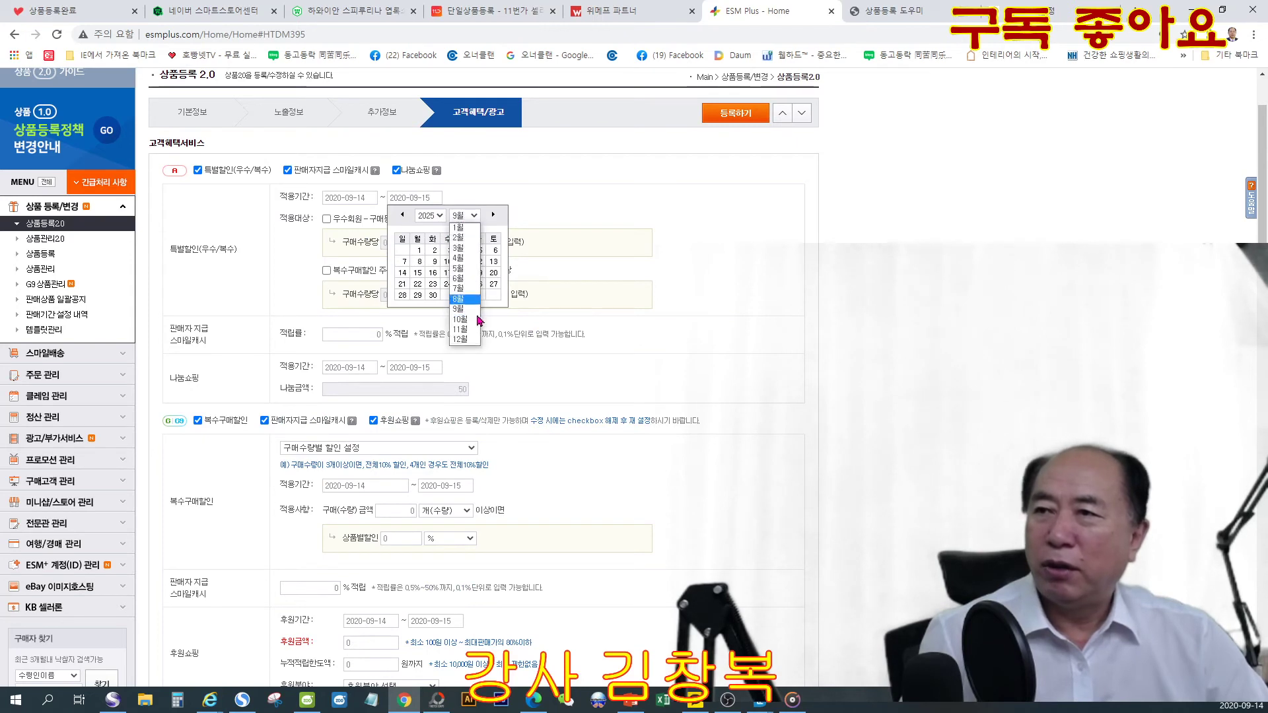
pyautogui.click(467, 345)
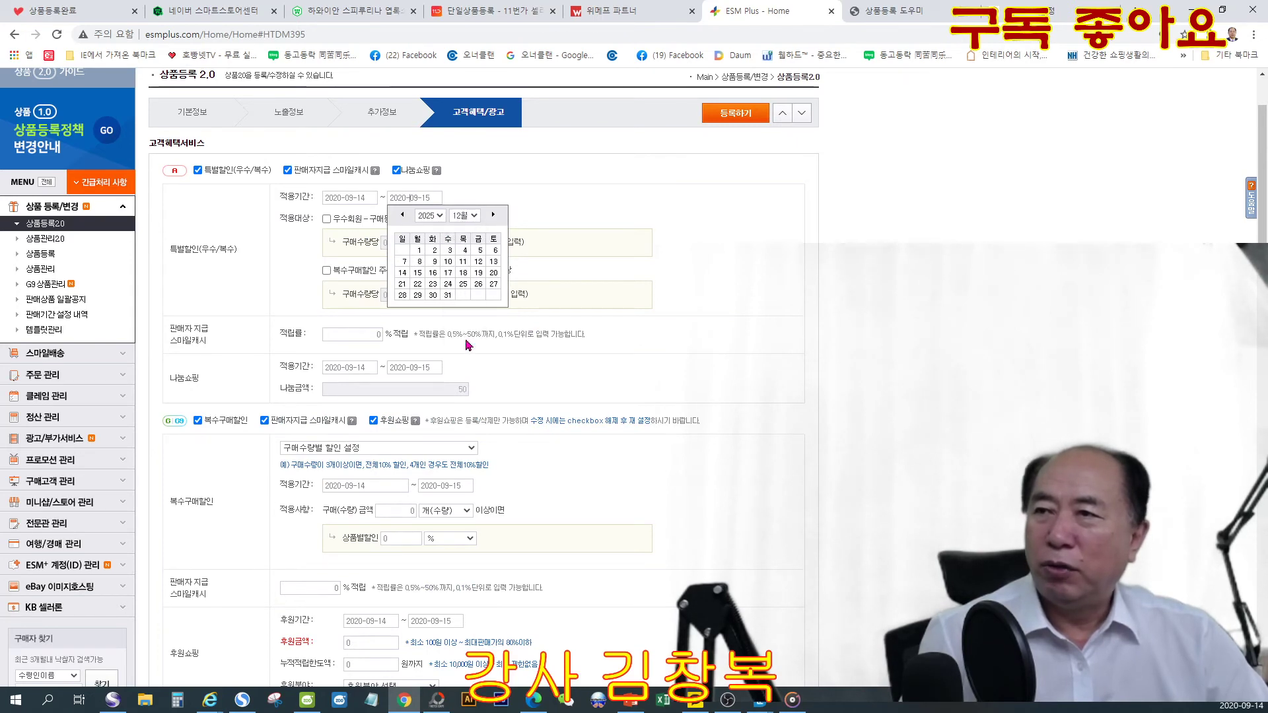
pyautogui.click(447, 295)
# Step: Enable the Auction discount for VIP-or-higher members at 100 won per purchased unit
pyautogui.click(326, 219)
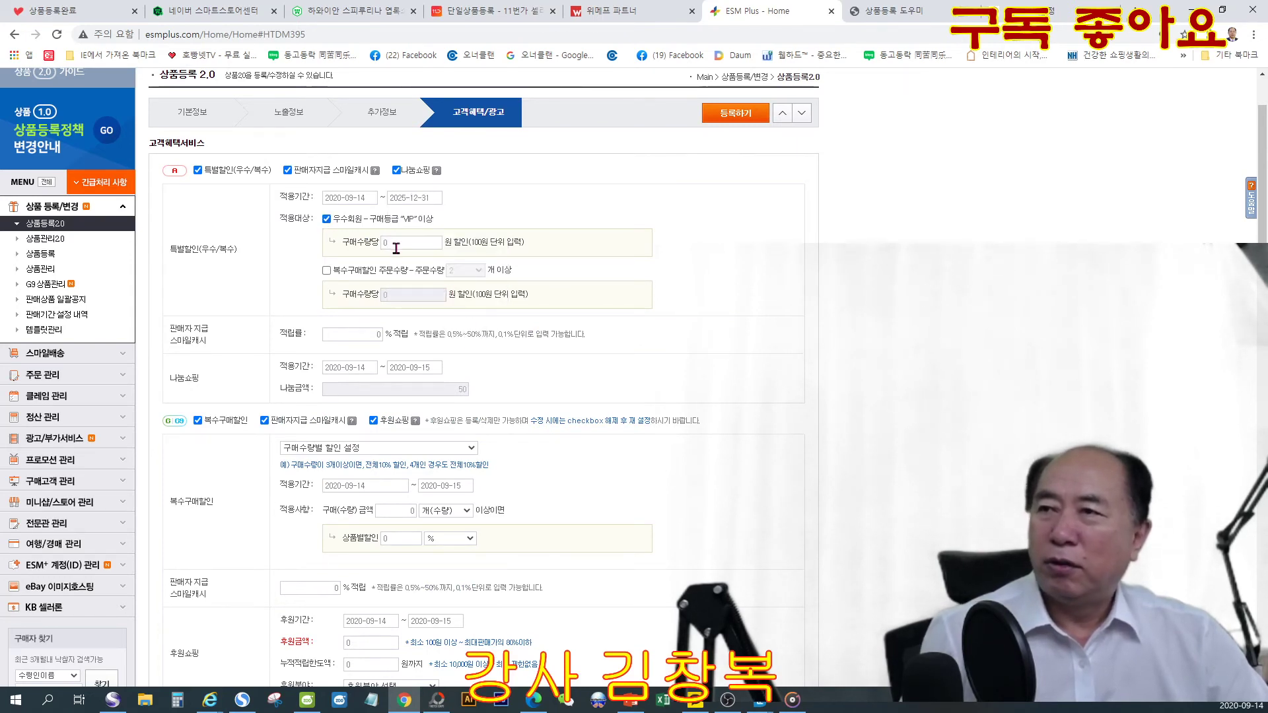
pyautogui.click(396, 248)
pyautogui.press('BackSpace')
pyautogui.write('1')
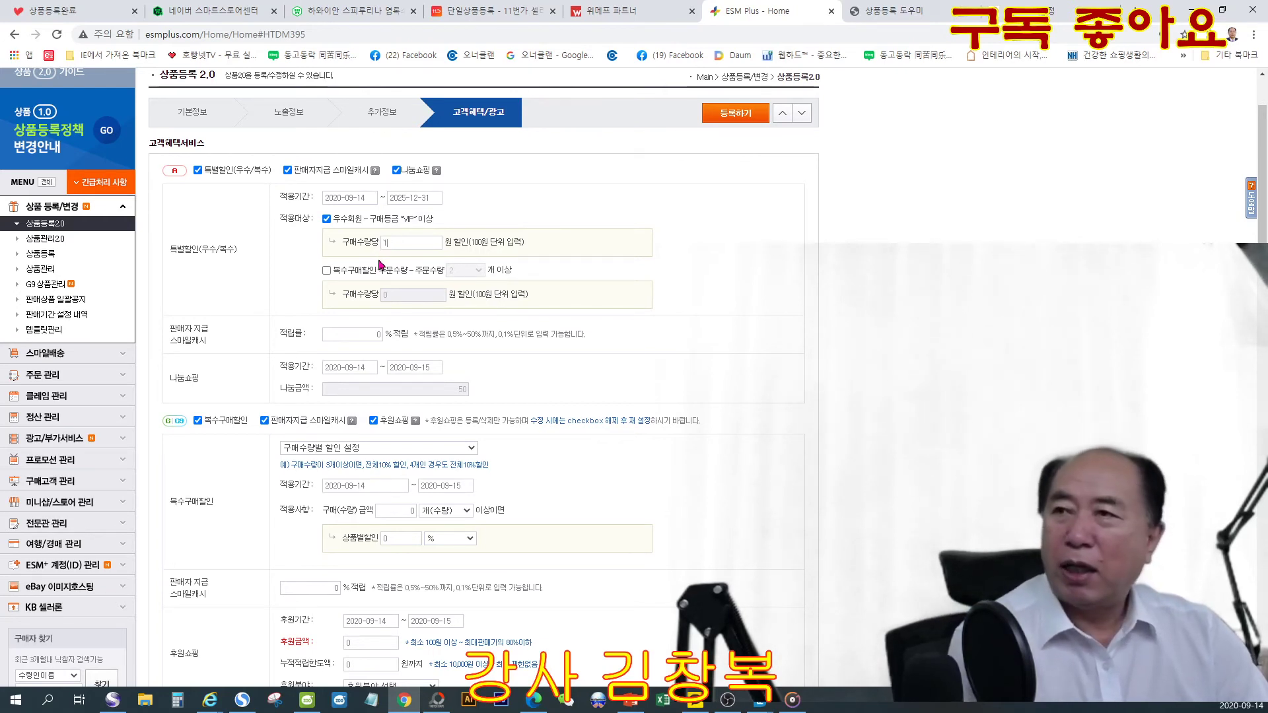
pyautogui.write('00')
# Step: Enable the Auction multiple-purchase discount for orders of 2 or more at 200 won per purchased unit
pyautogui.click(327, 270)
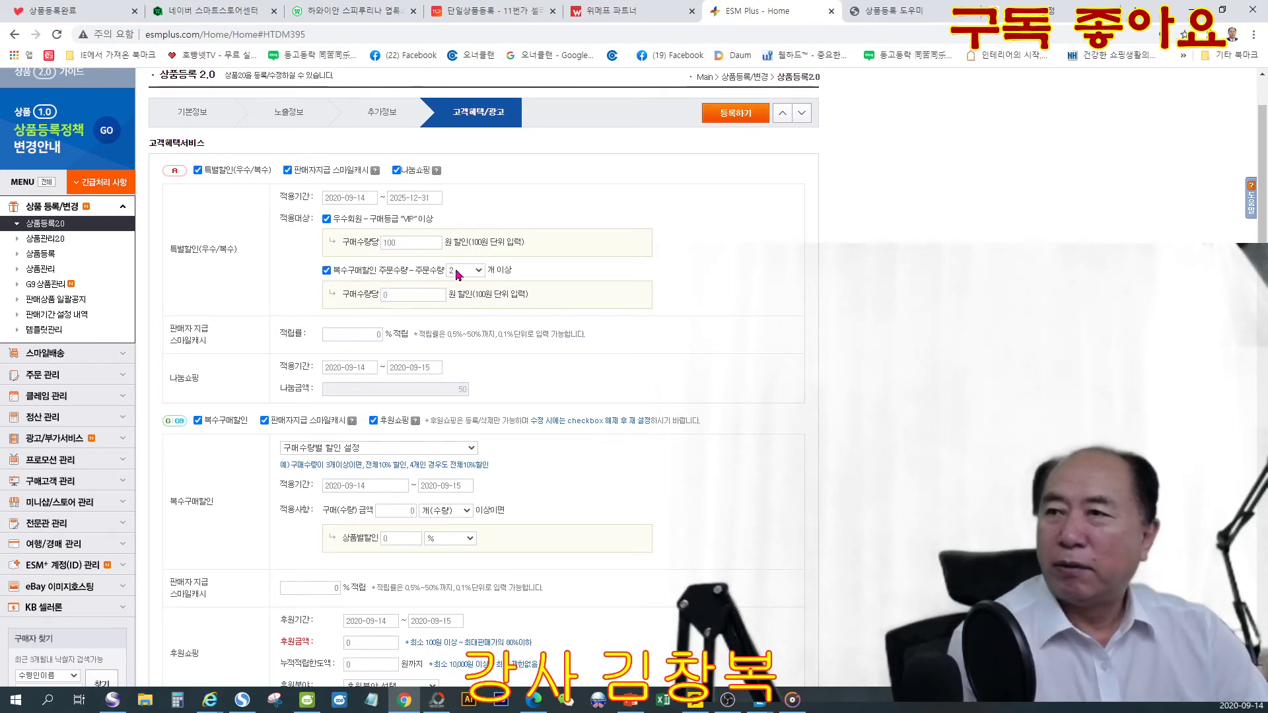
pyautogui.click(456, 274)
pyautogui.click(463, 315)
pyautogui.click(404, 294)
pyautogui.press('BackSpace')
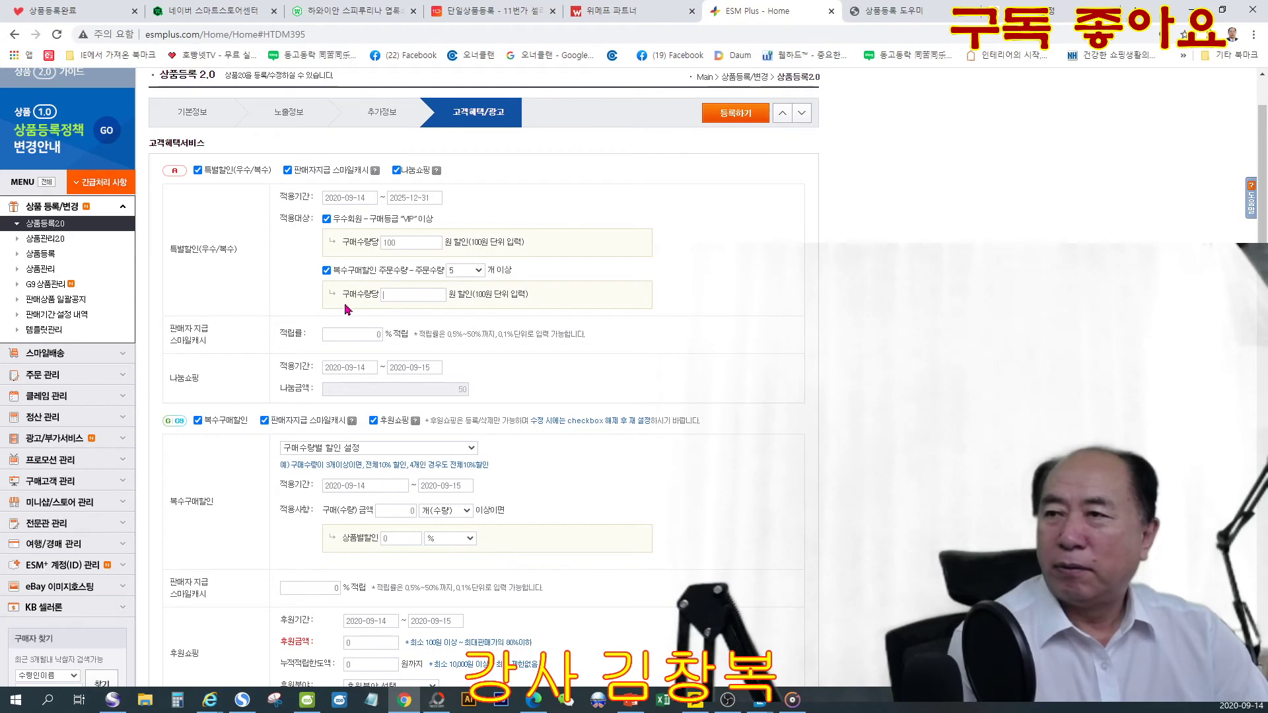
pyautogui.write('2')
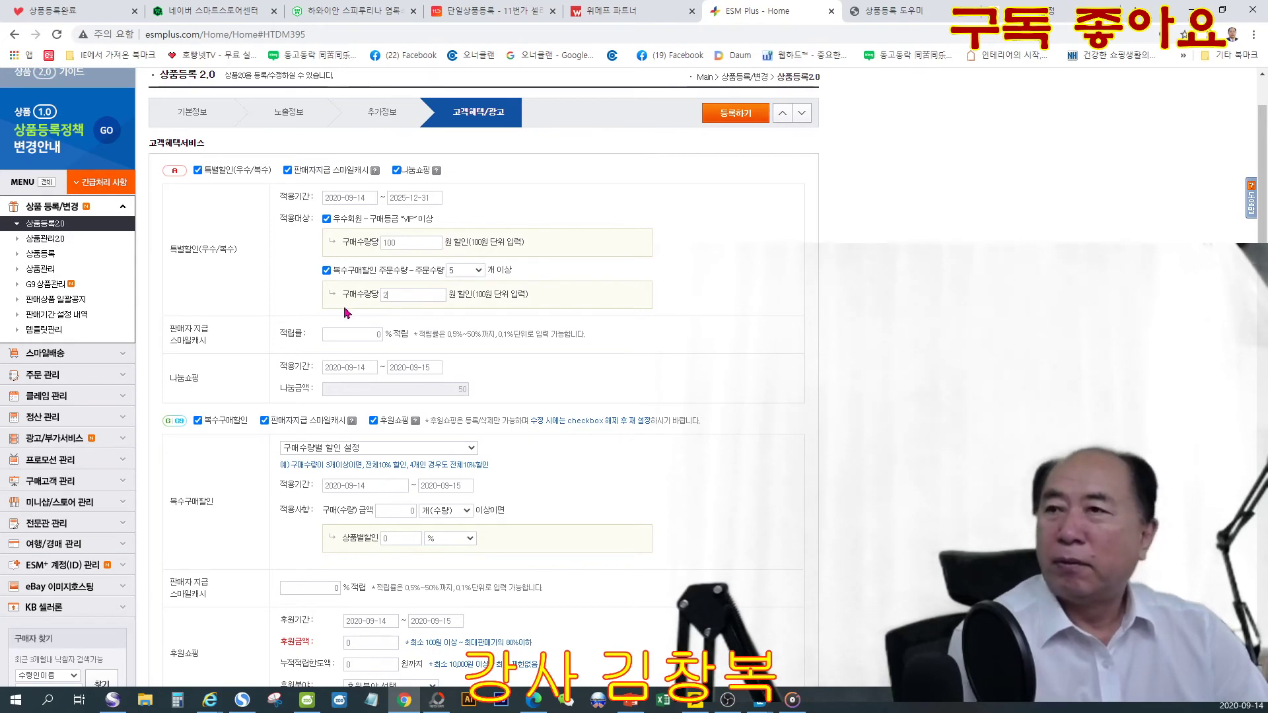
pyautogui.write('00')
pyautogui.click(464, 272)
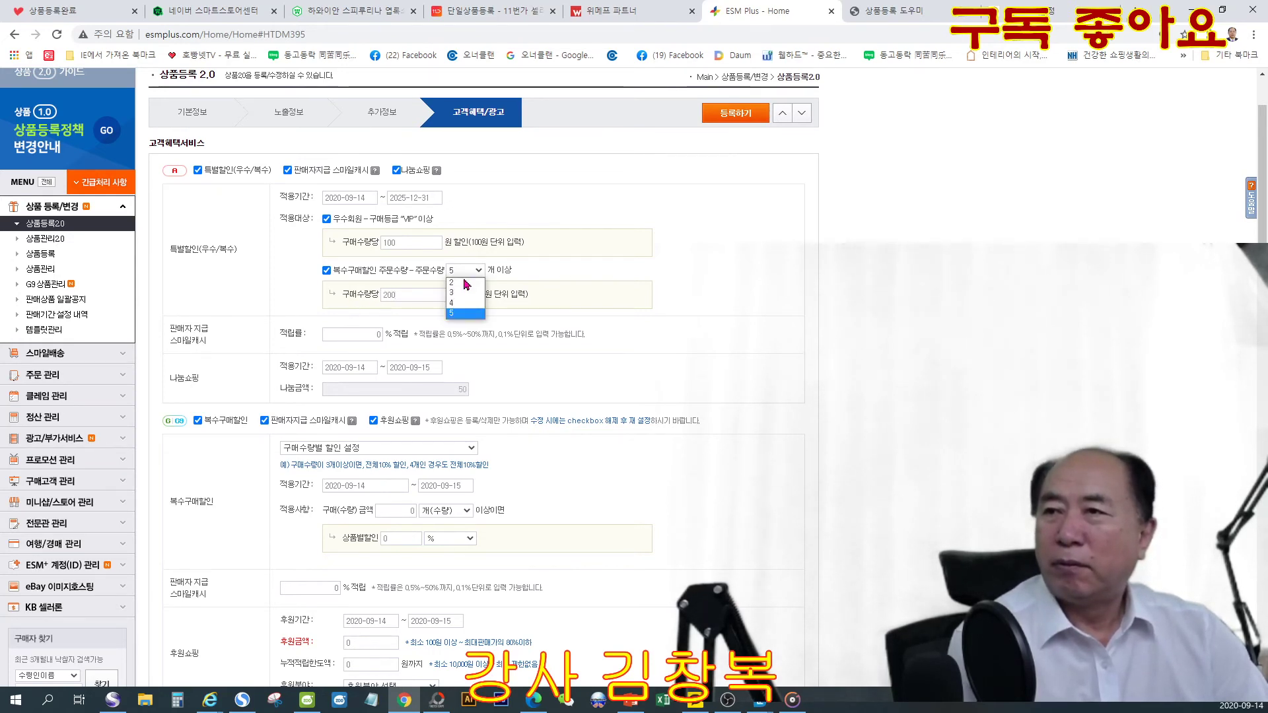
pyautogui.click(464, 288)
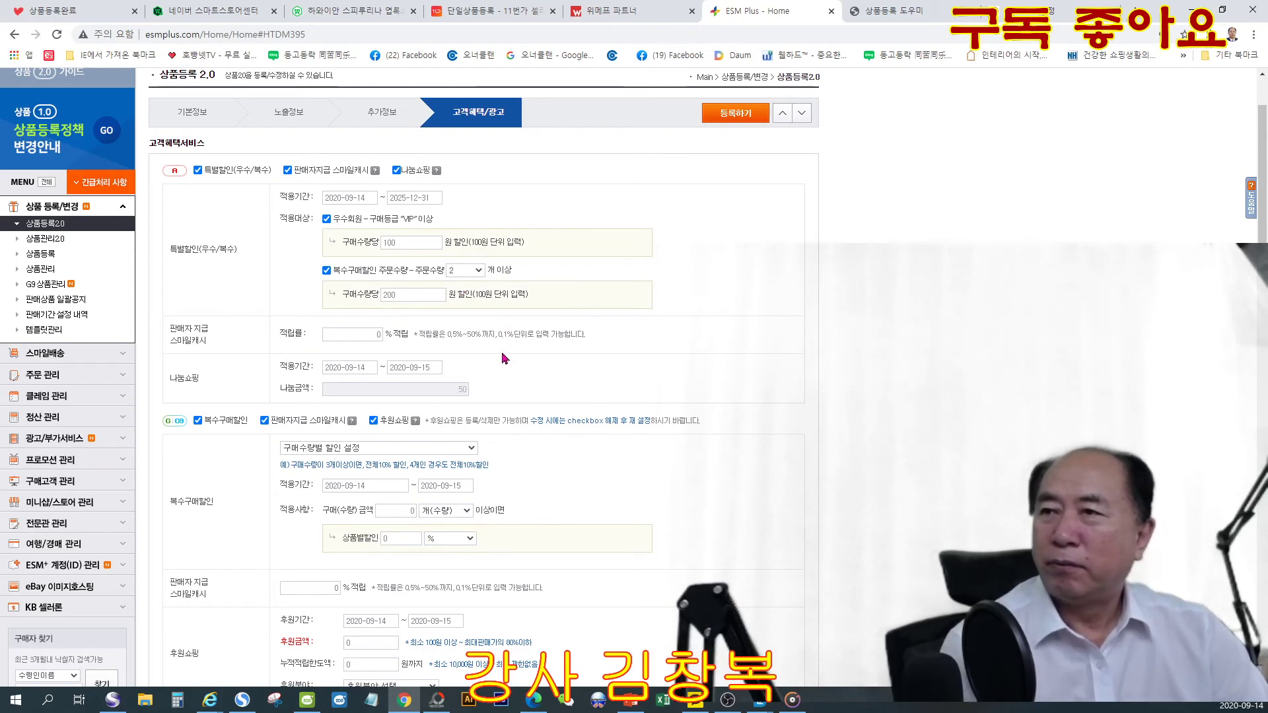
# Step: Set the Auction seller-paid Smile Cash rate to 0.5% and the 나눔쇼핑 end date to 2025-12-31
pyautogui.scroll(-1, 504, 359)
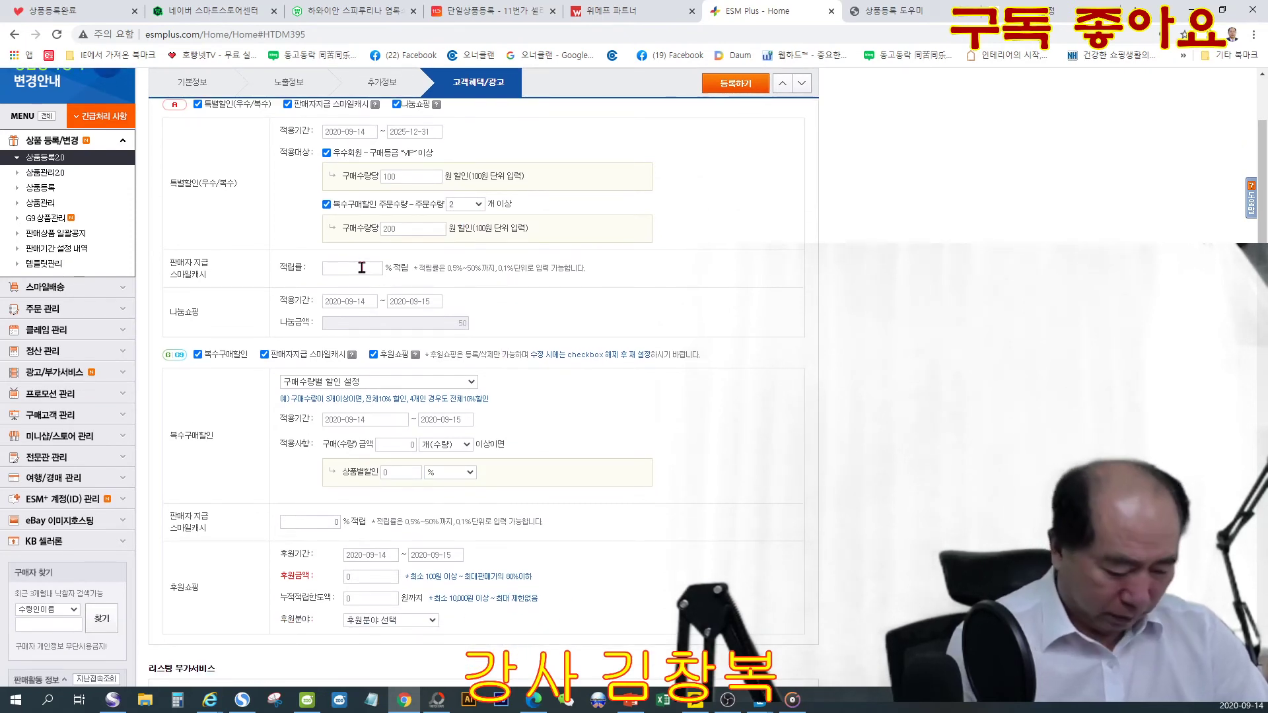
pyautogui.write('0.5')
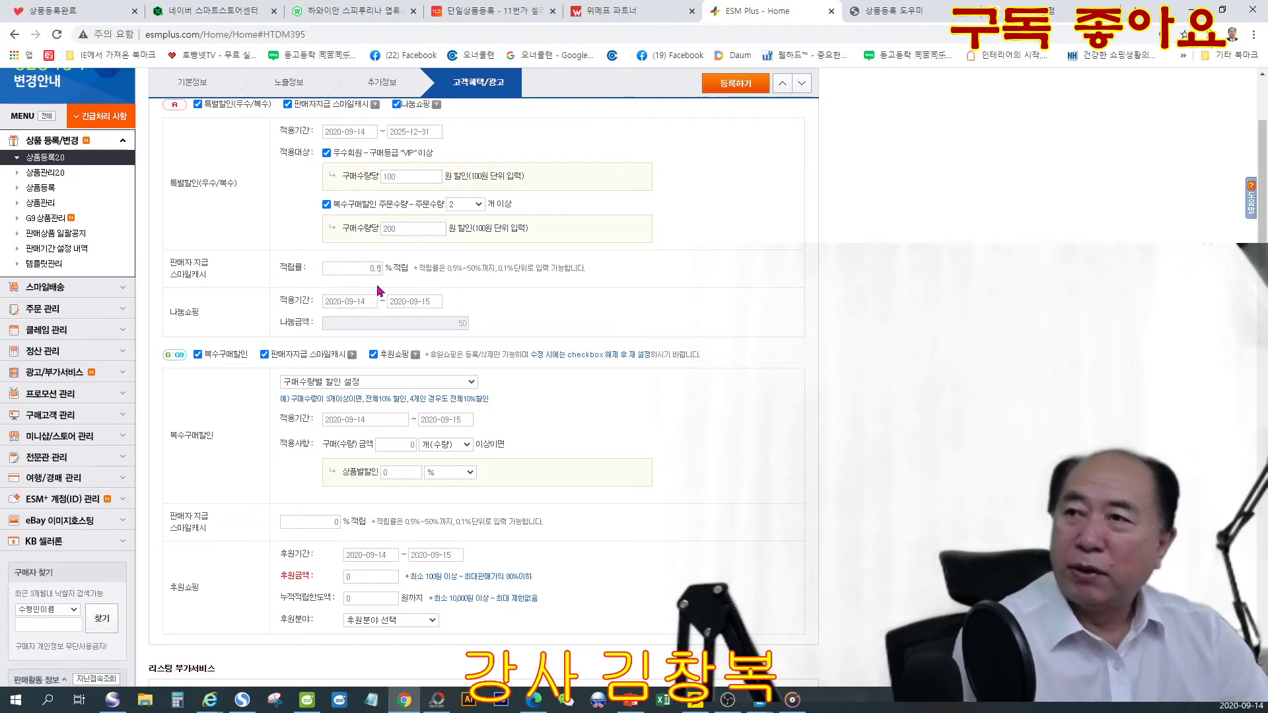
pyautogui.click(415, 301)
pyautogui.click(431, 319)
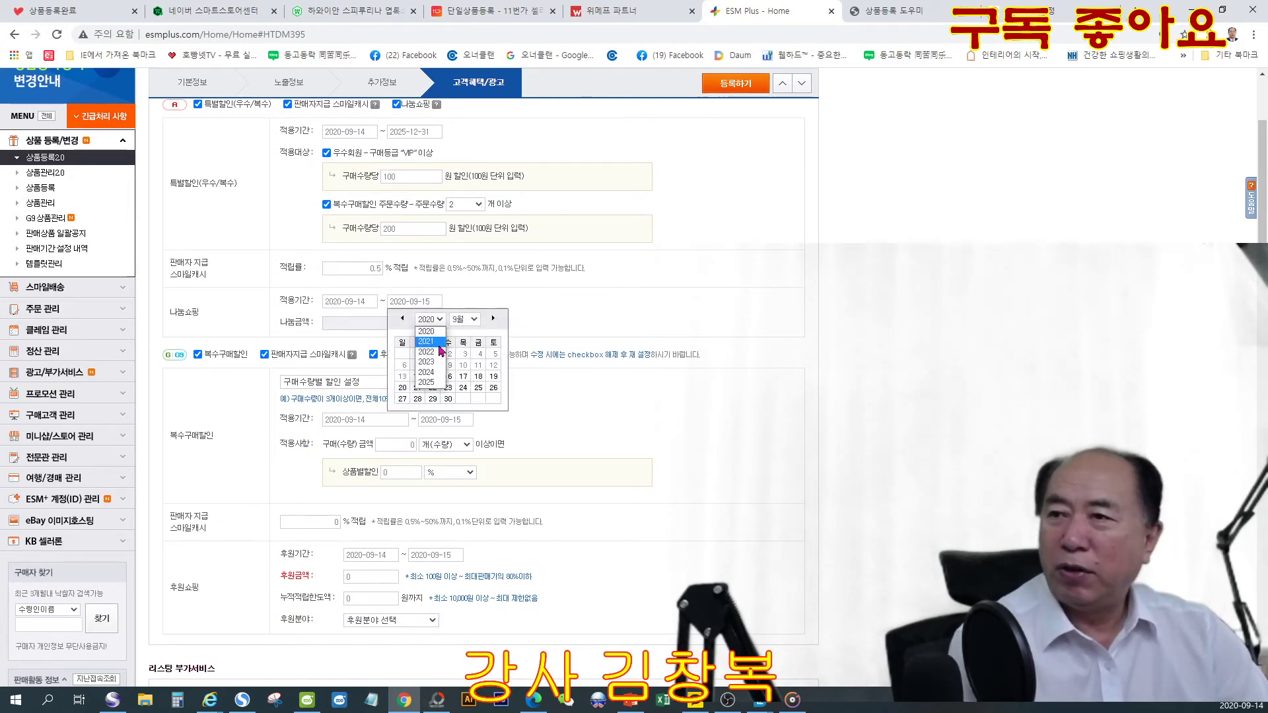
pyautogui.click(426, 382)
pyautogui.click(466, 322)
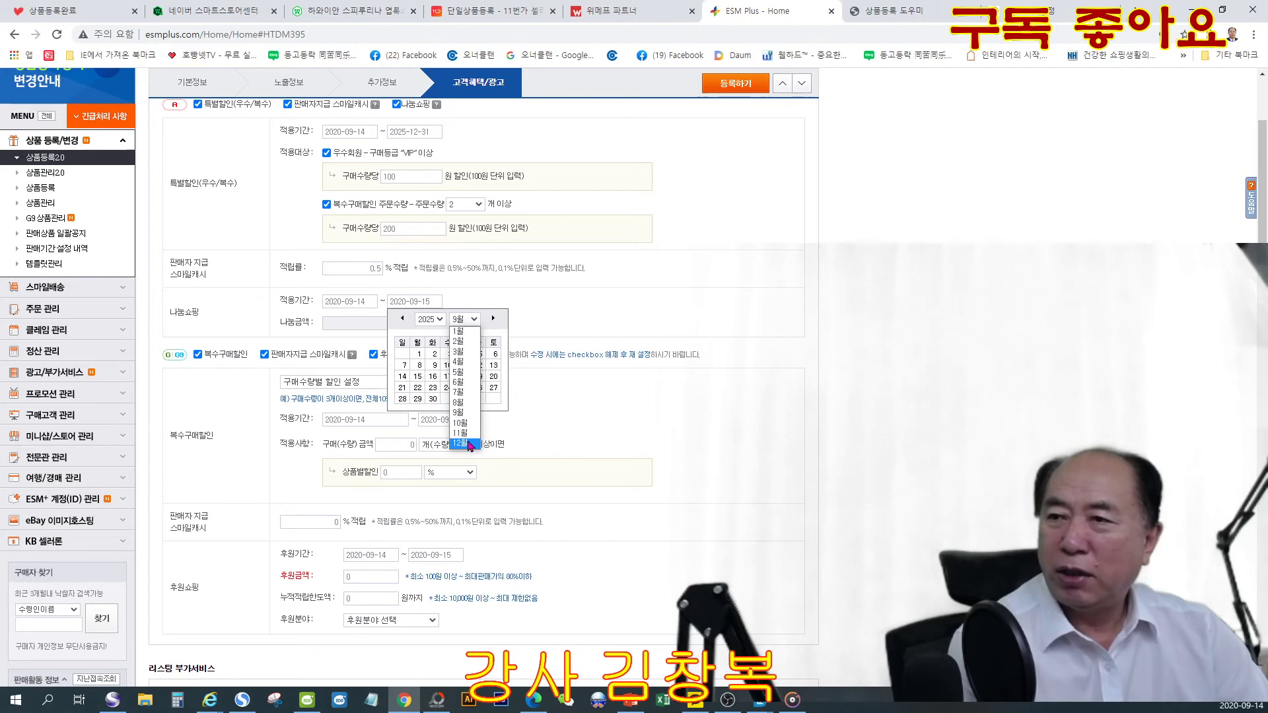
pyautogui.click(469, 449)
pyautogui.click(448, 400)
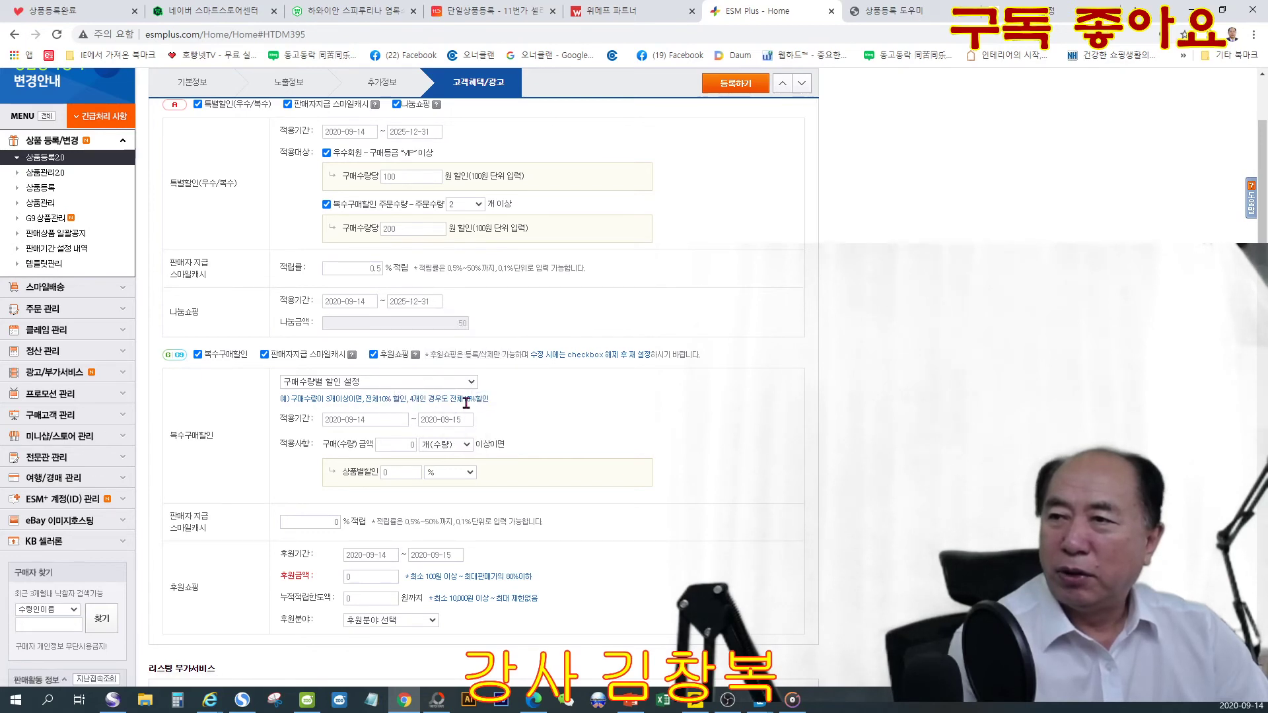
# Step: Set the end date of the Gmarket multiple-purchase discount period to 2025-12-31
pyautogui.scroll(-1, 465, 401)
pyautogui.click(455, 353)
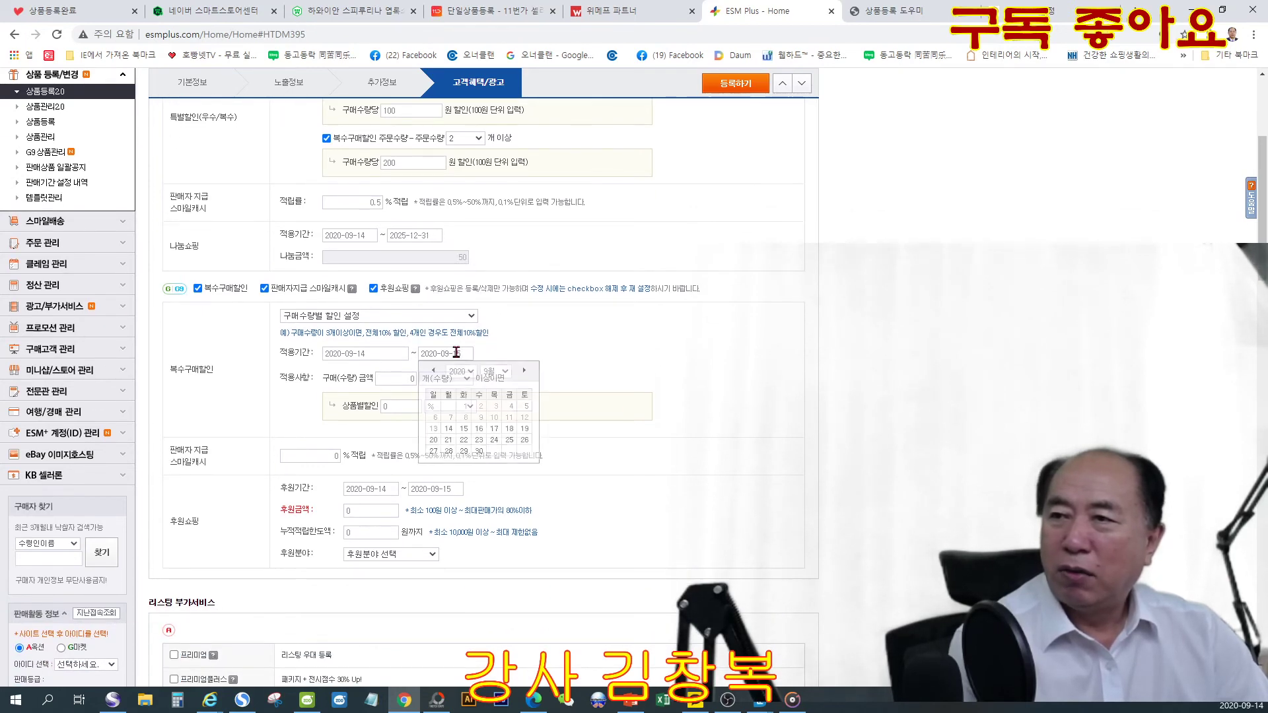
pyautogui.click(473, 371)
pyautogui.click(465, 438)
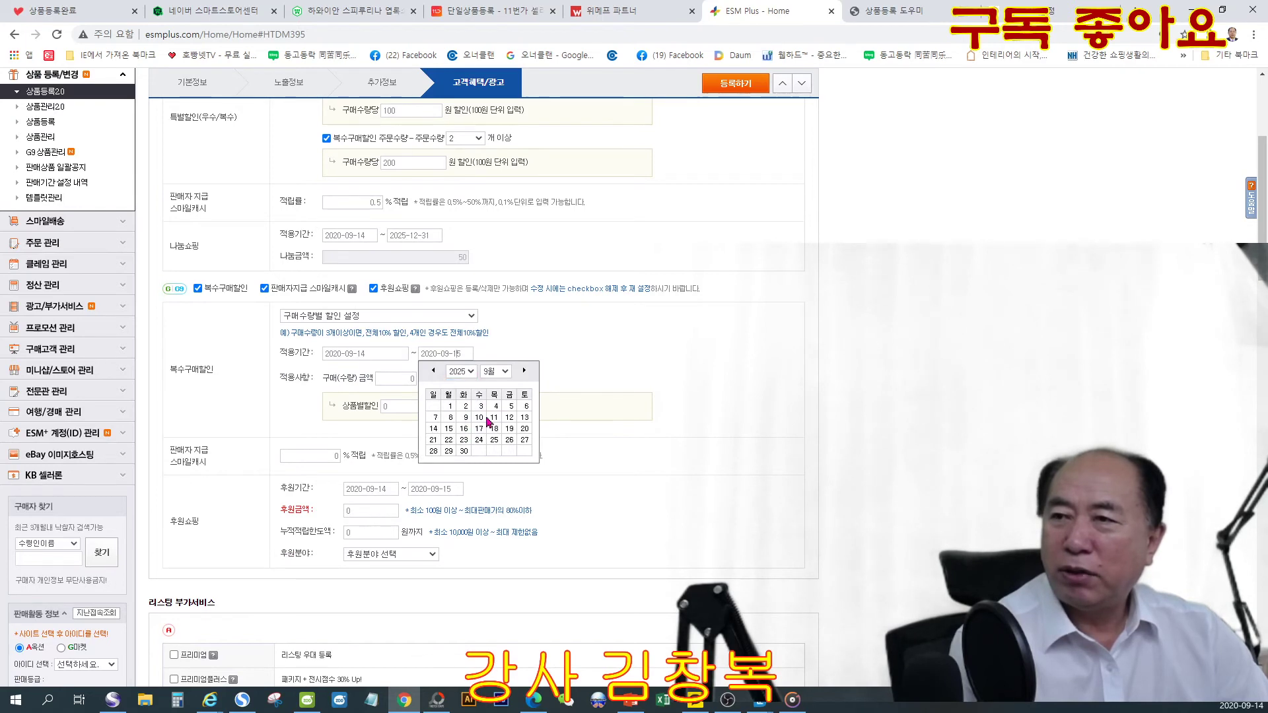
pyautogui.click(495, 373)
pyautogui.click(497, 501)
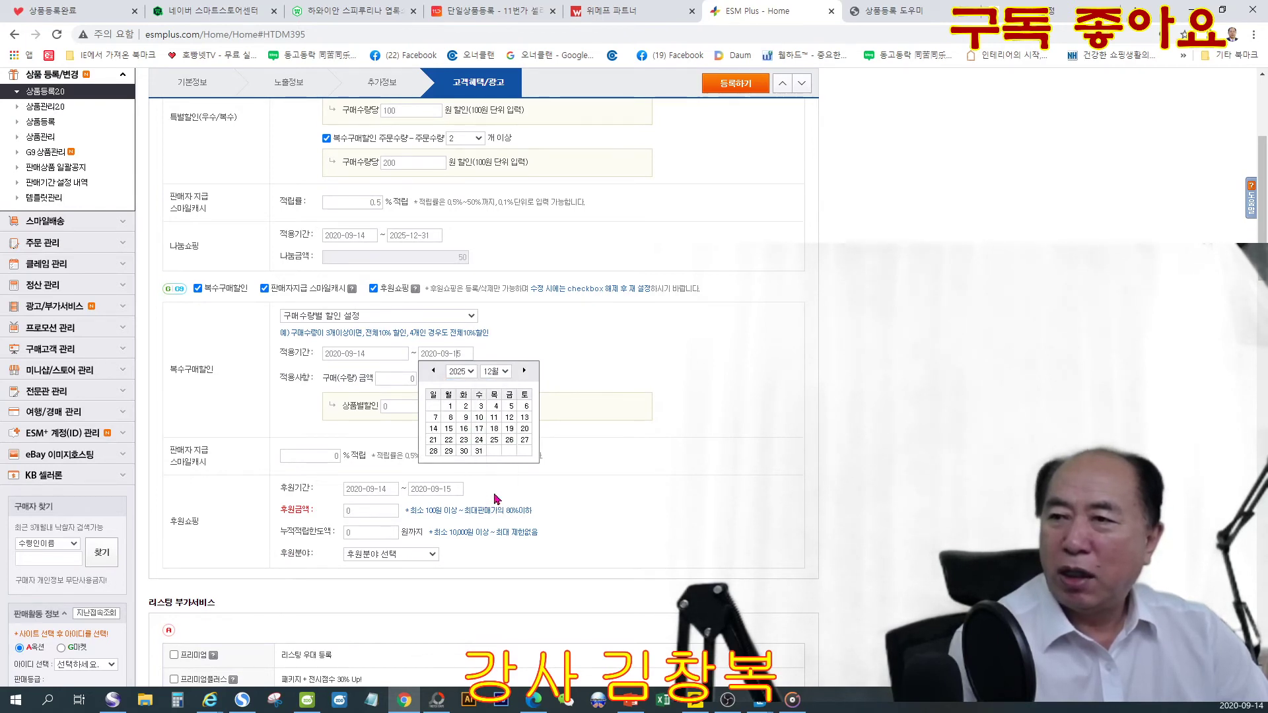
pyautogui.click(478, 452)
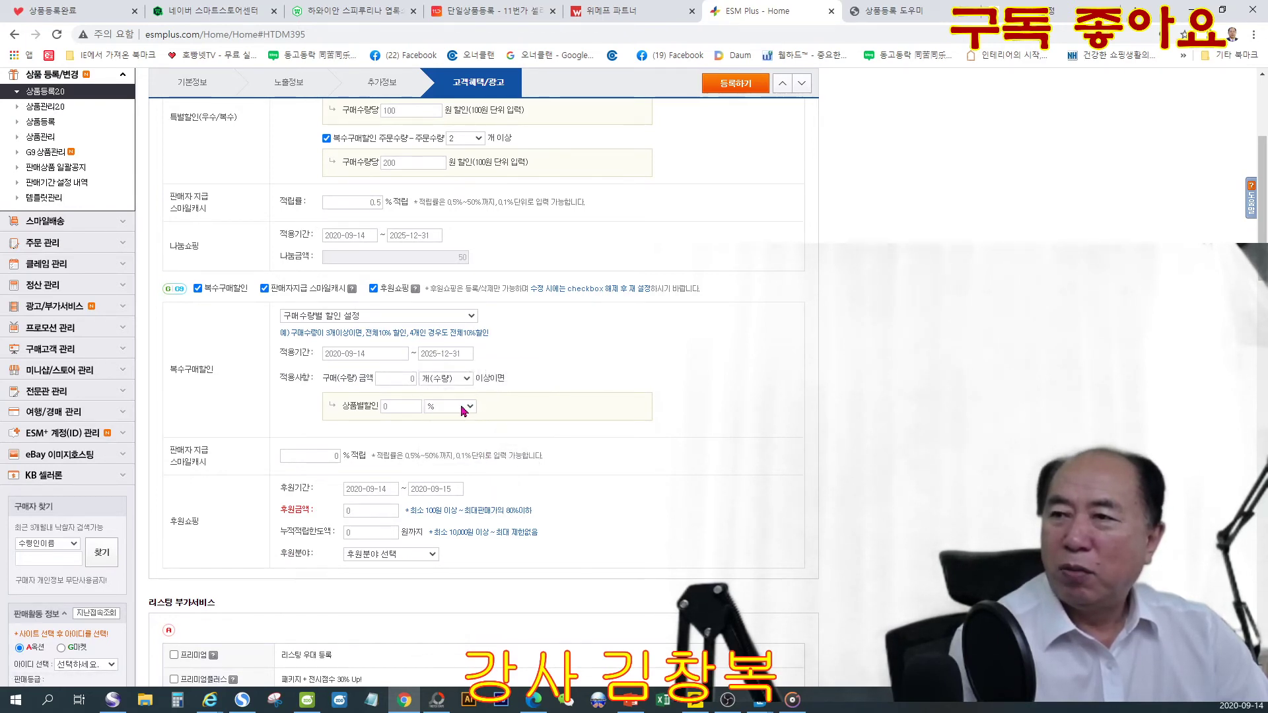
# Step: Set the Gmarket multiple-purchase discount to 200 won per product for purchases of 2 or more units
pyautogui.click(462, 406)
pyautogui.click(461, 428)
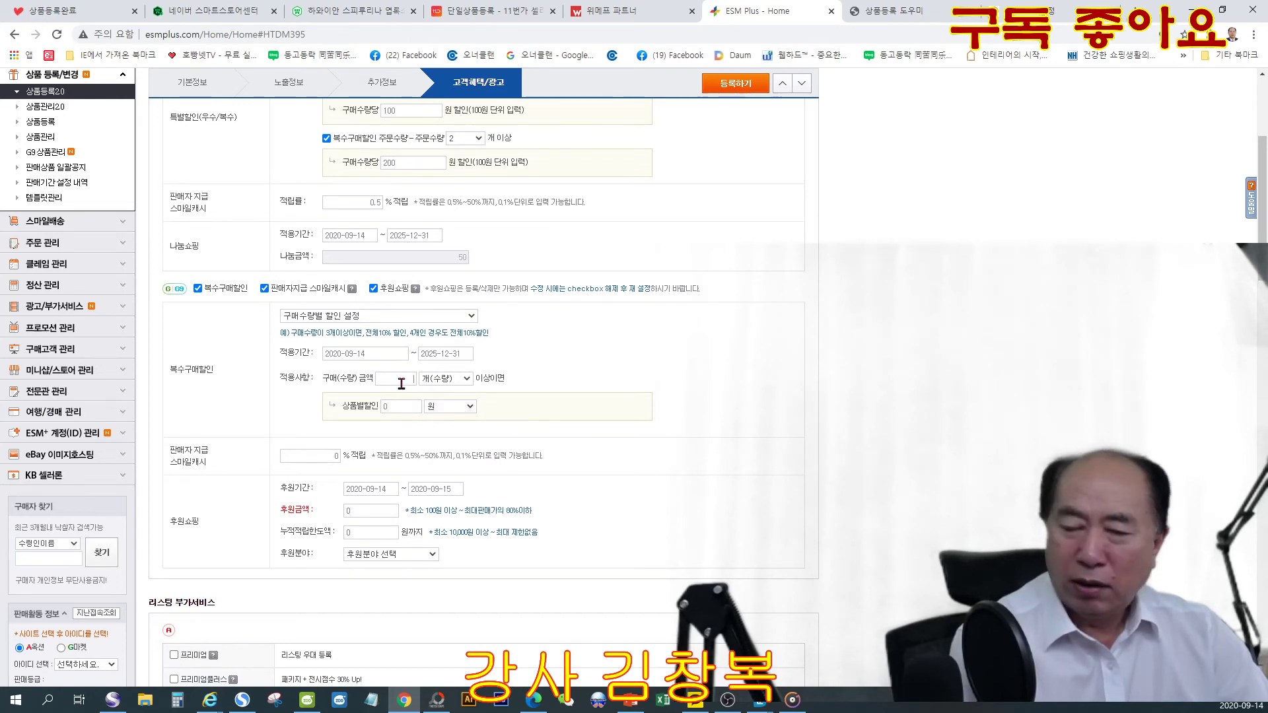
pyautogui.write('2')
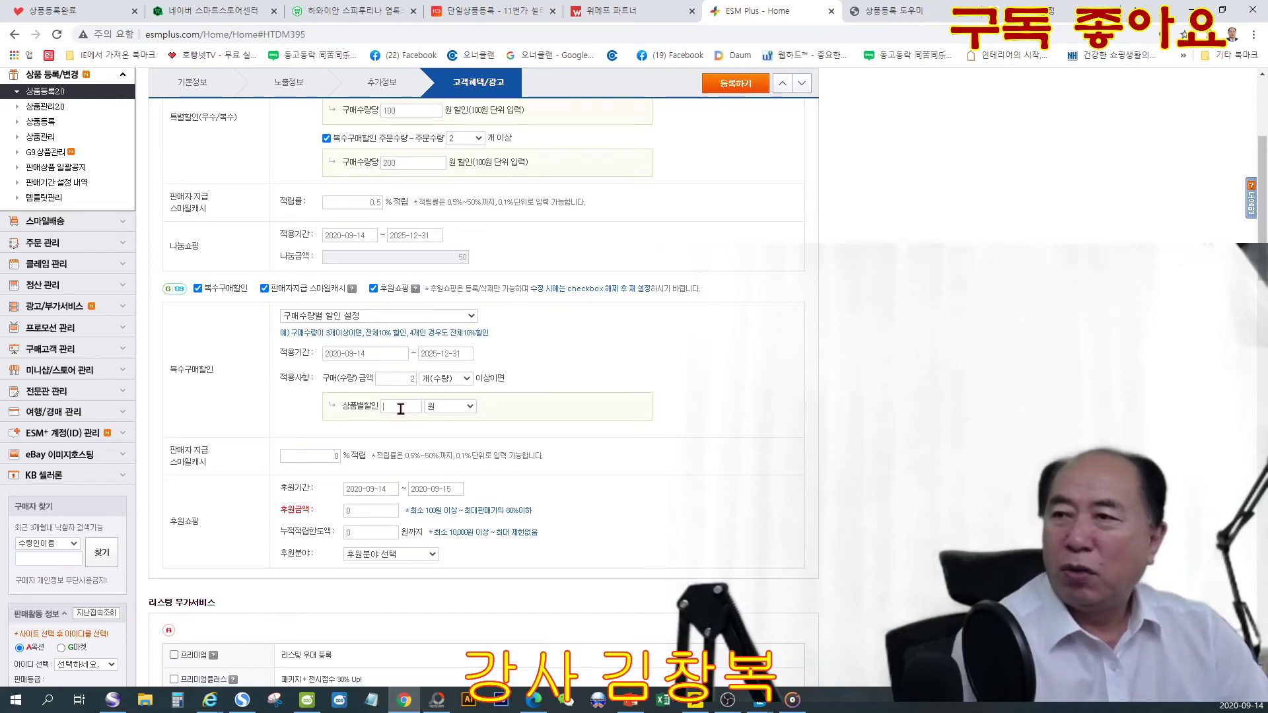
pyautogui.click(401, 406)
pyautogui.write('200')
# Step: Set the Gmarket seller-paid Smile Cash rate to 0.5% and the 후원쇼핑 end date to 2025-12-31
pyautogui.scroll(-2, 469, 441)
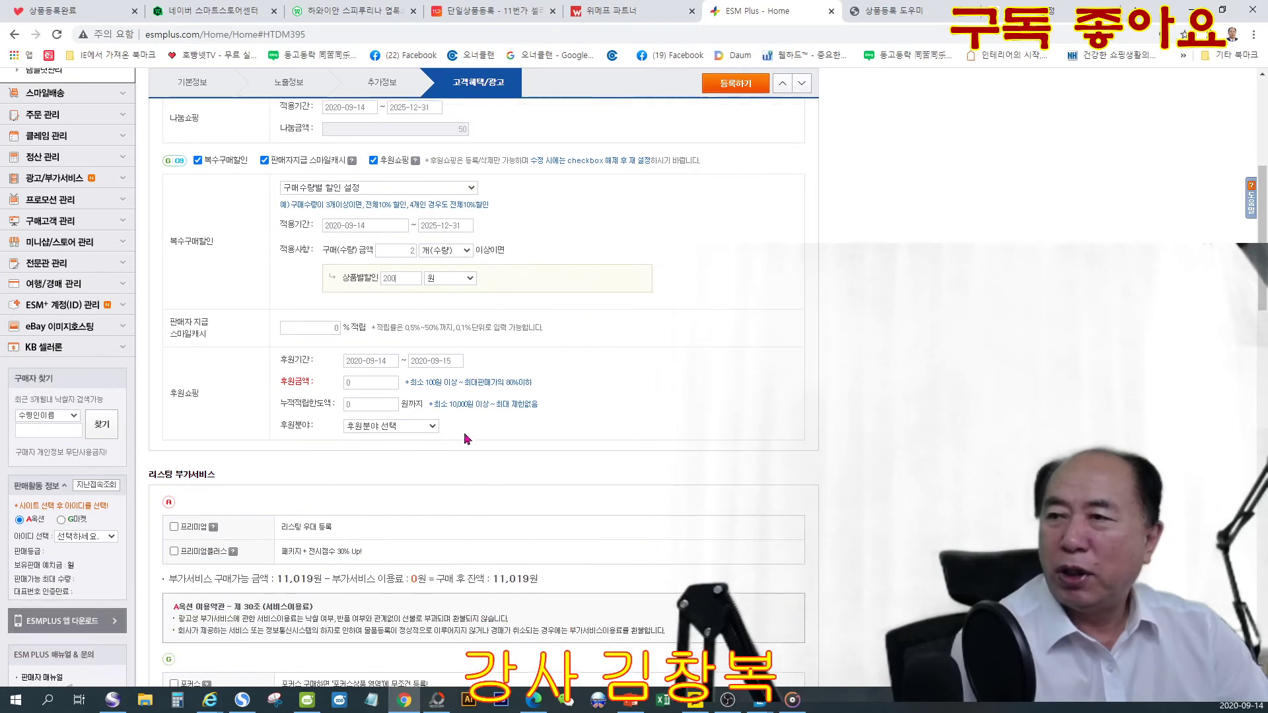
pyautogui.click(317, 325)
pyautogui.write('0.5')
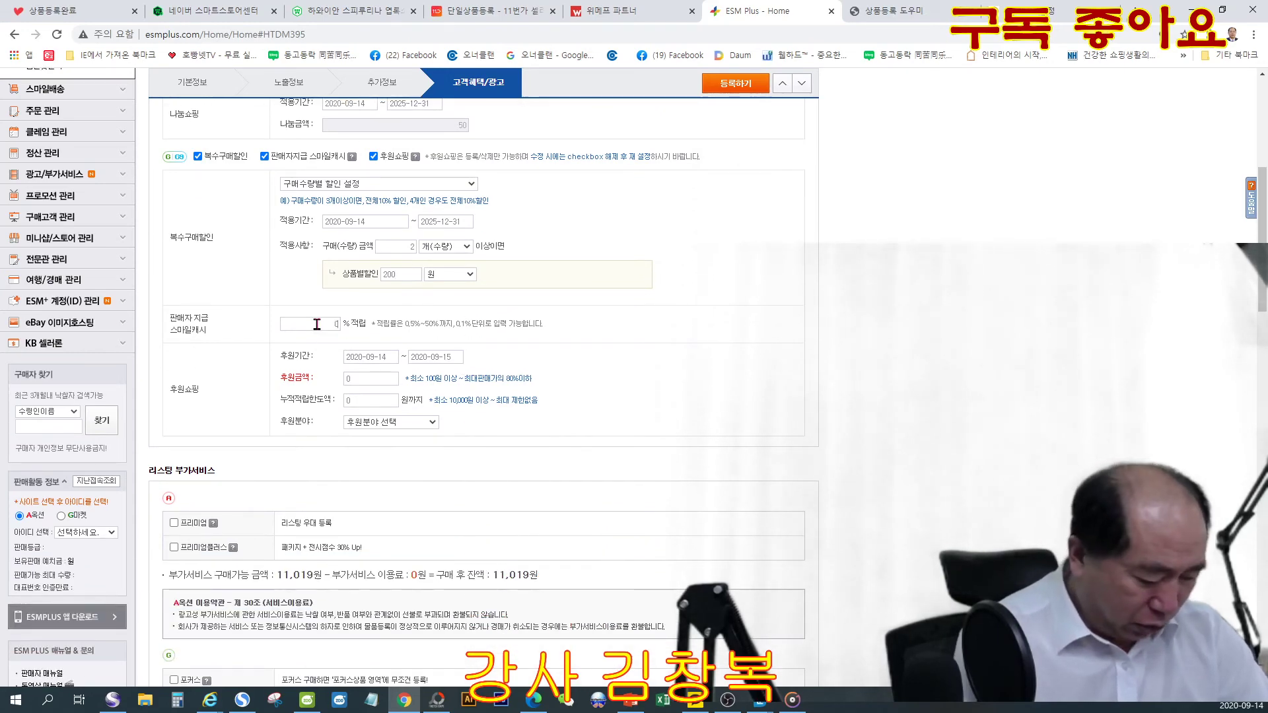
pyautogui.click(427, 357)
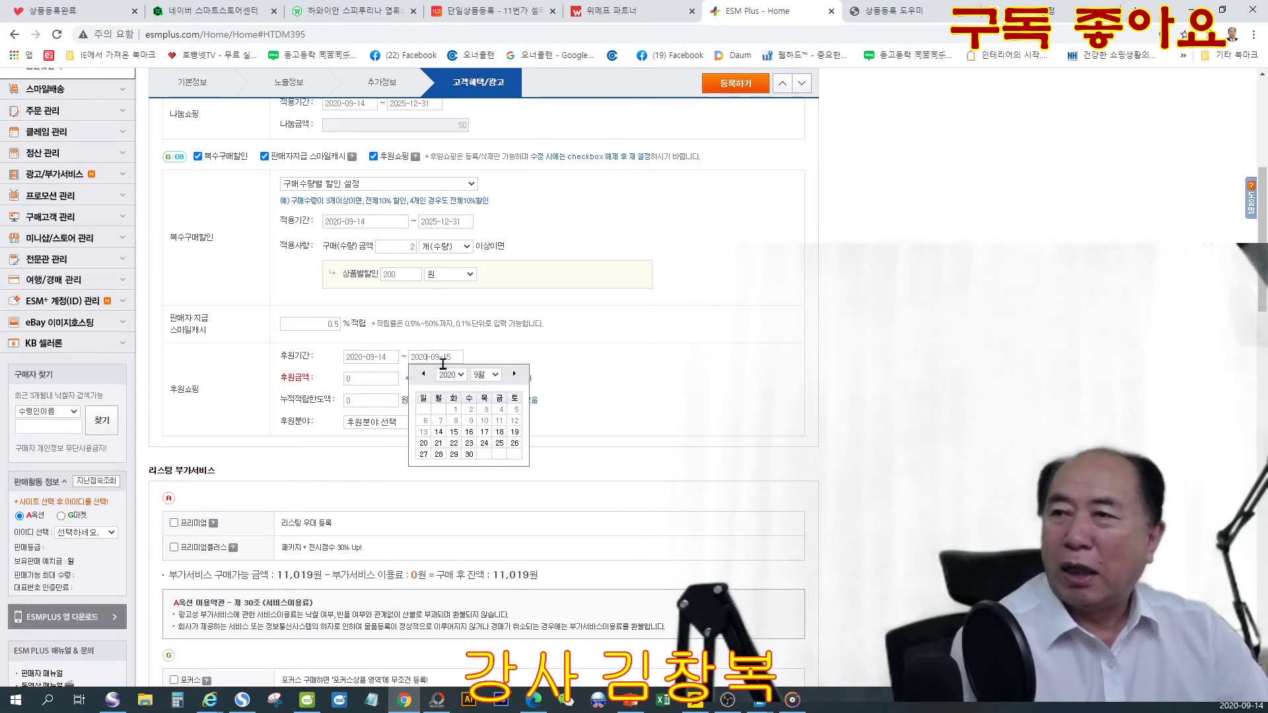
pyautogui.click(452, 375)
pyautogui.click(455, 437)
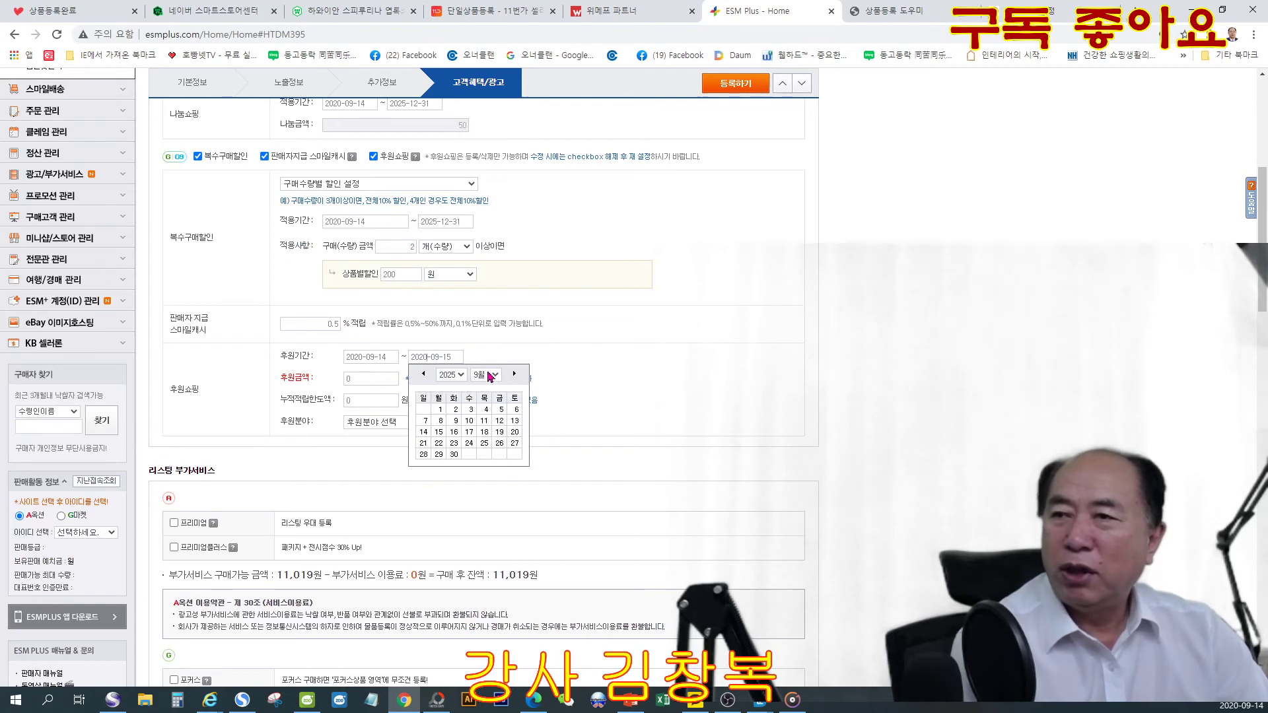
pyautogui.click(487, 375)
pyautogui.click(486, 498)
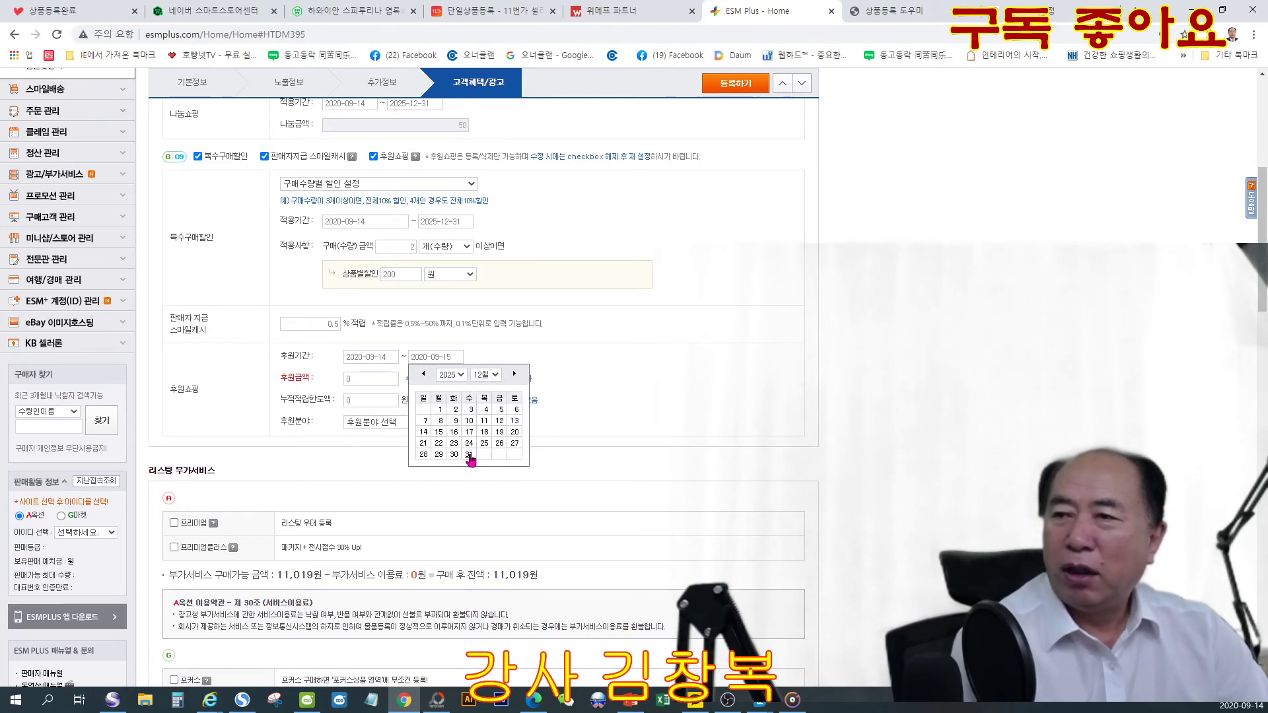
pyautogui.click(469, 454)
# Step: Set the 후원쇼핑 donation to 100 won with a 10,000 won cumulative limit, and choose 아동복지 as the sponsorship field
pyautogui.click(382, 380)
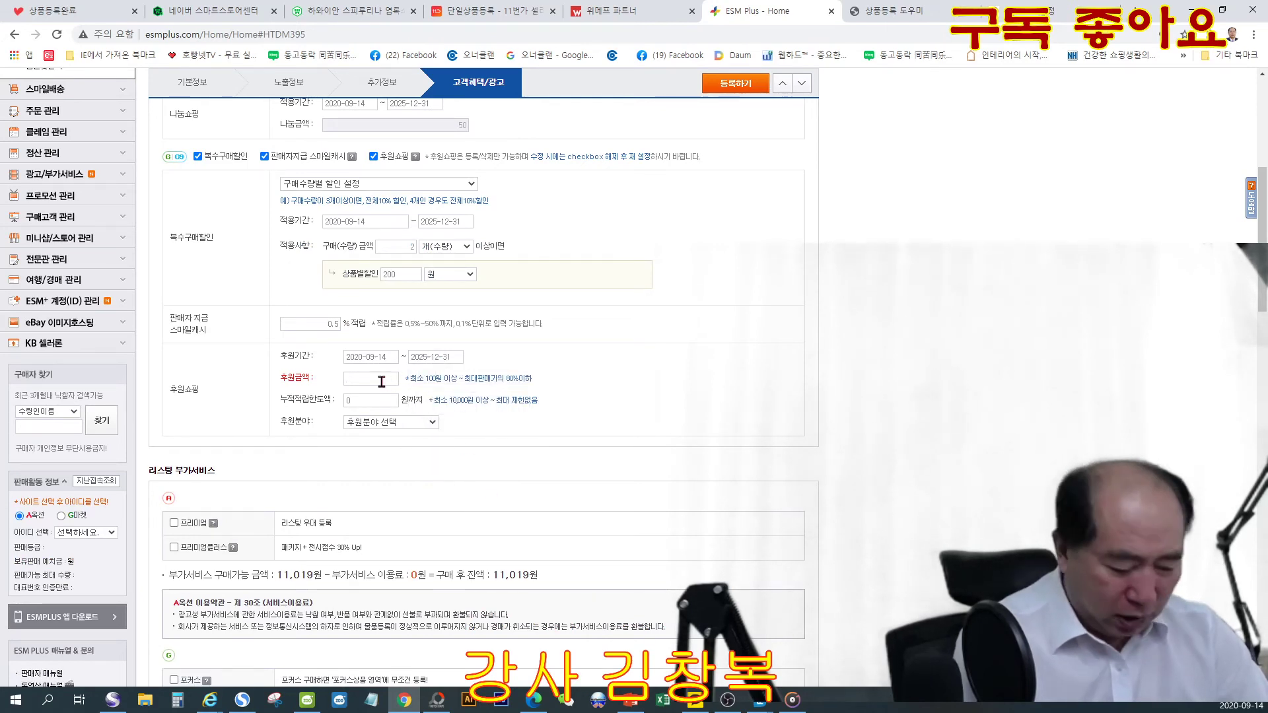
pyautogui.write('100')
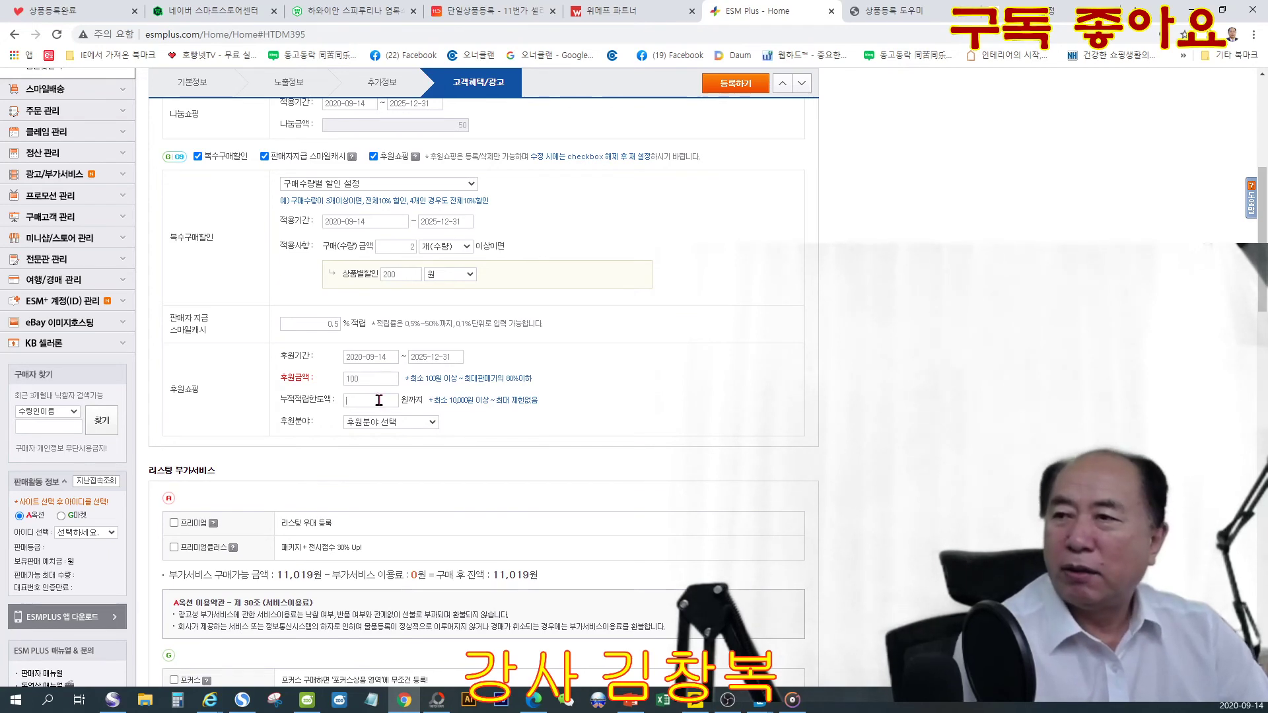
pyautogui.click(378, 401)
pyautogui.write('10,00')
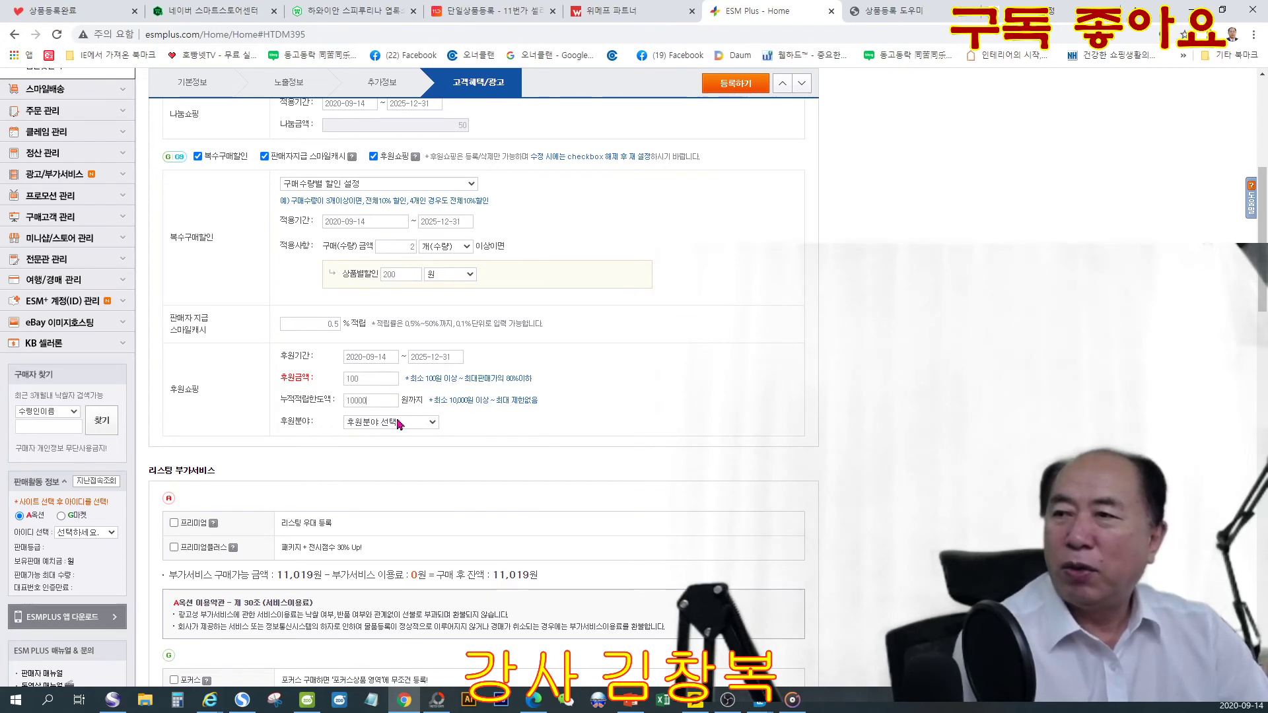
pyautogui.write('0')
pyautogui.click(410, 425)
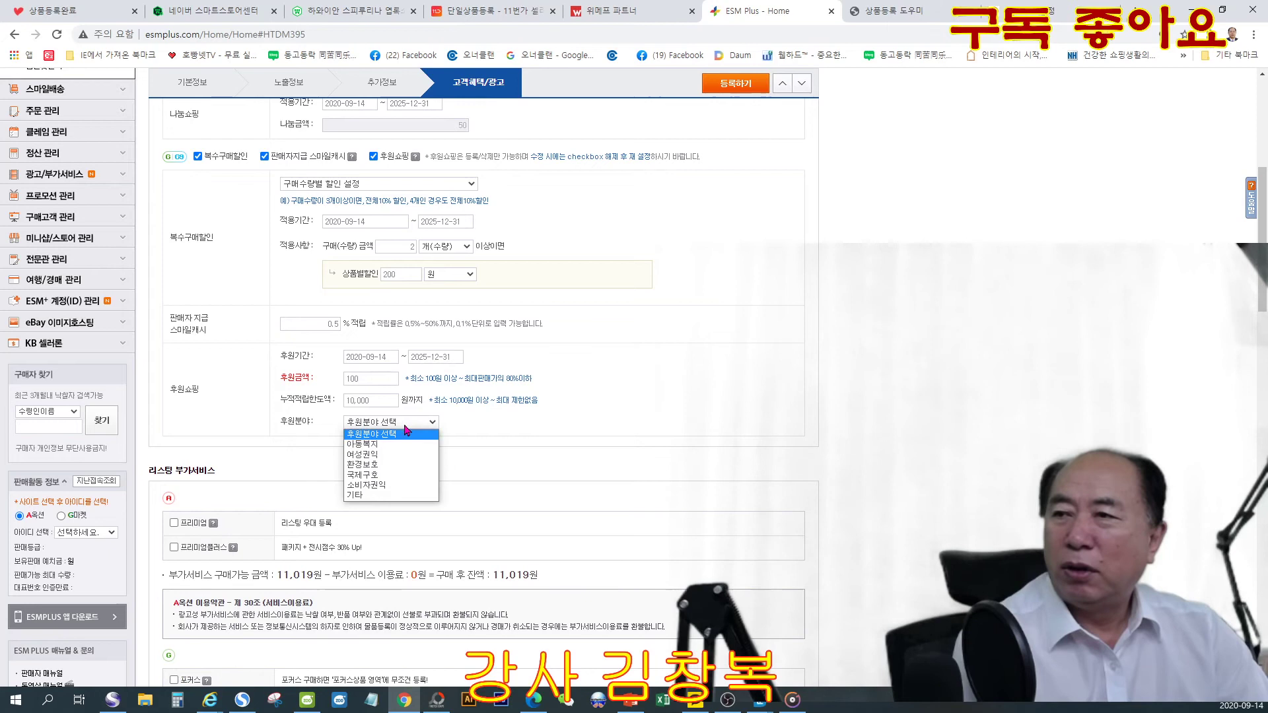
pyautogui.click(370, 437)
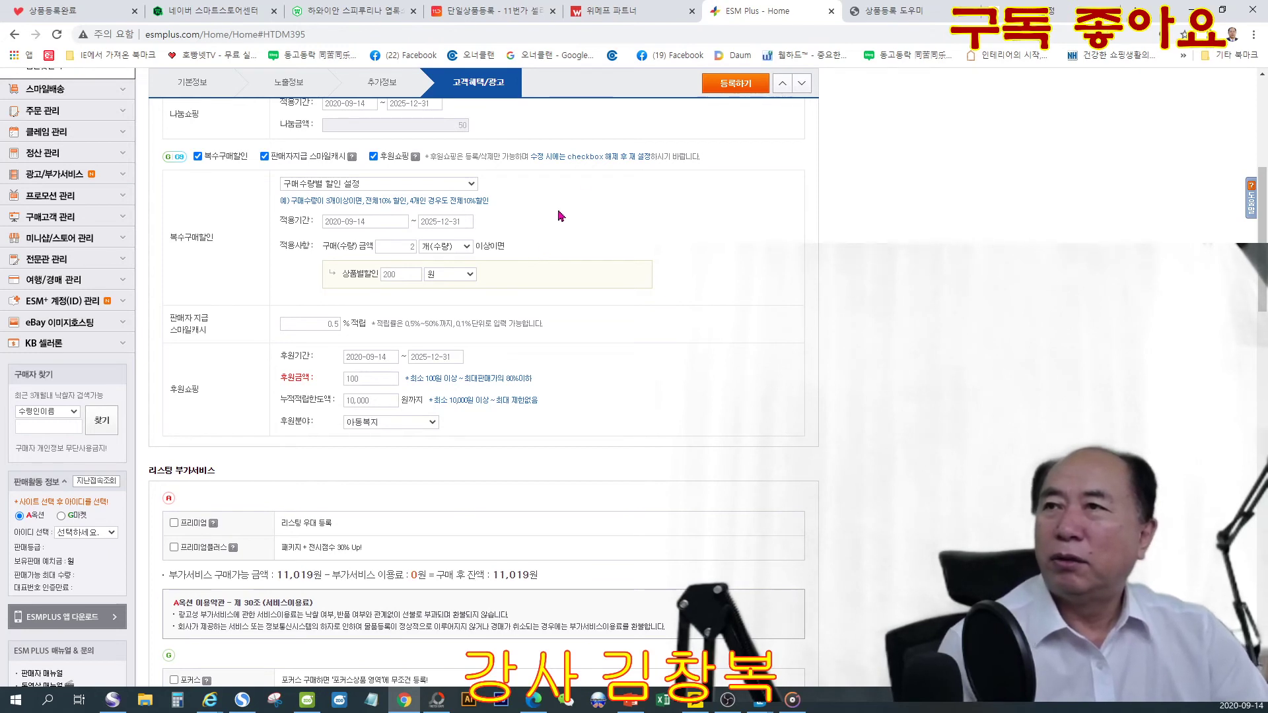
# Step: Submit the product registration, confirming the image, sale price, seller-funded discount and product name before giving final confirmation
pyautogui.click(722, 84)
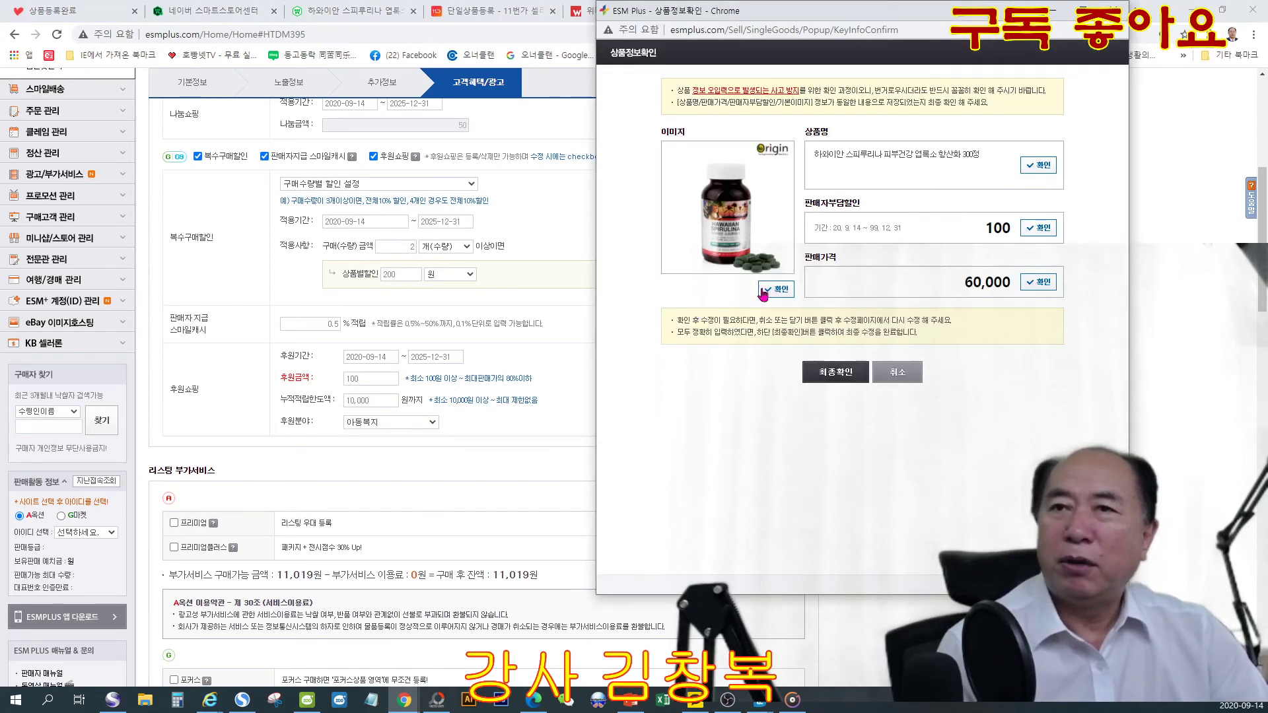
pyautogui.click(781, 294)
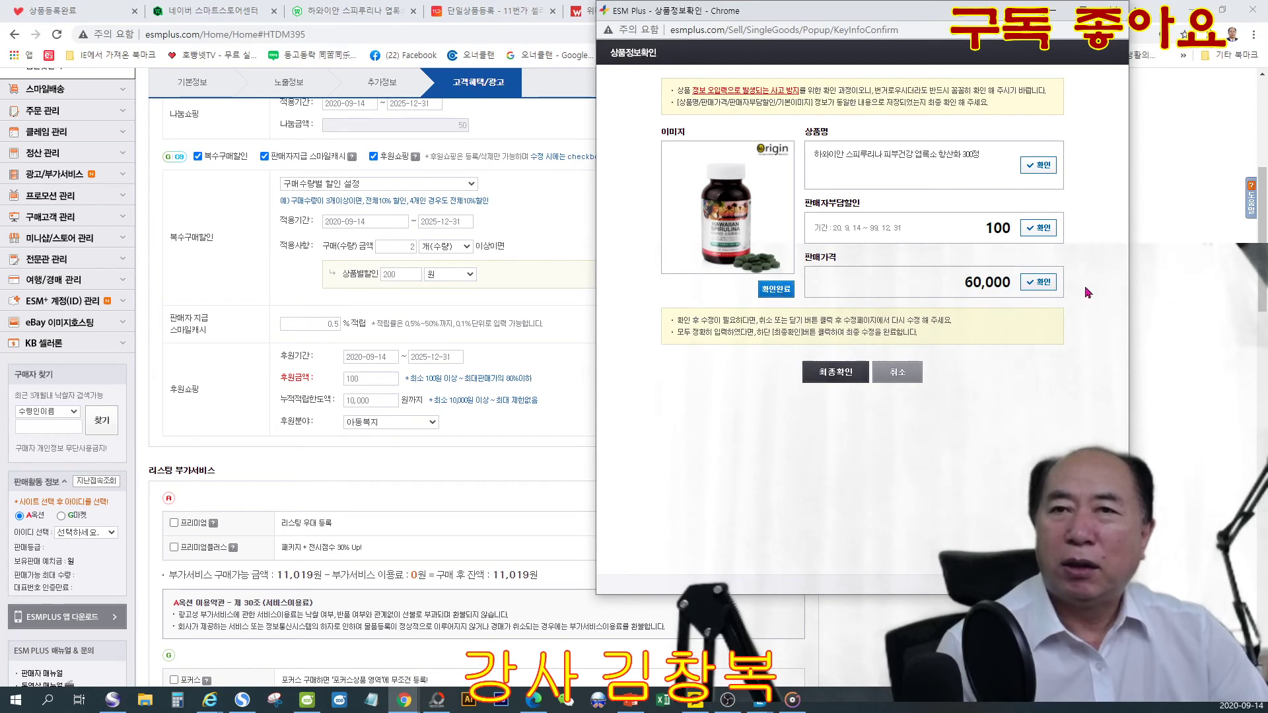
pyautogui.click(1042, 284)
pyautogui.click(1043, 232)
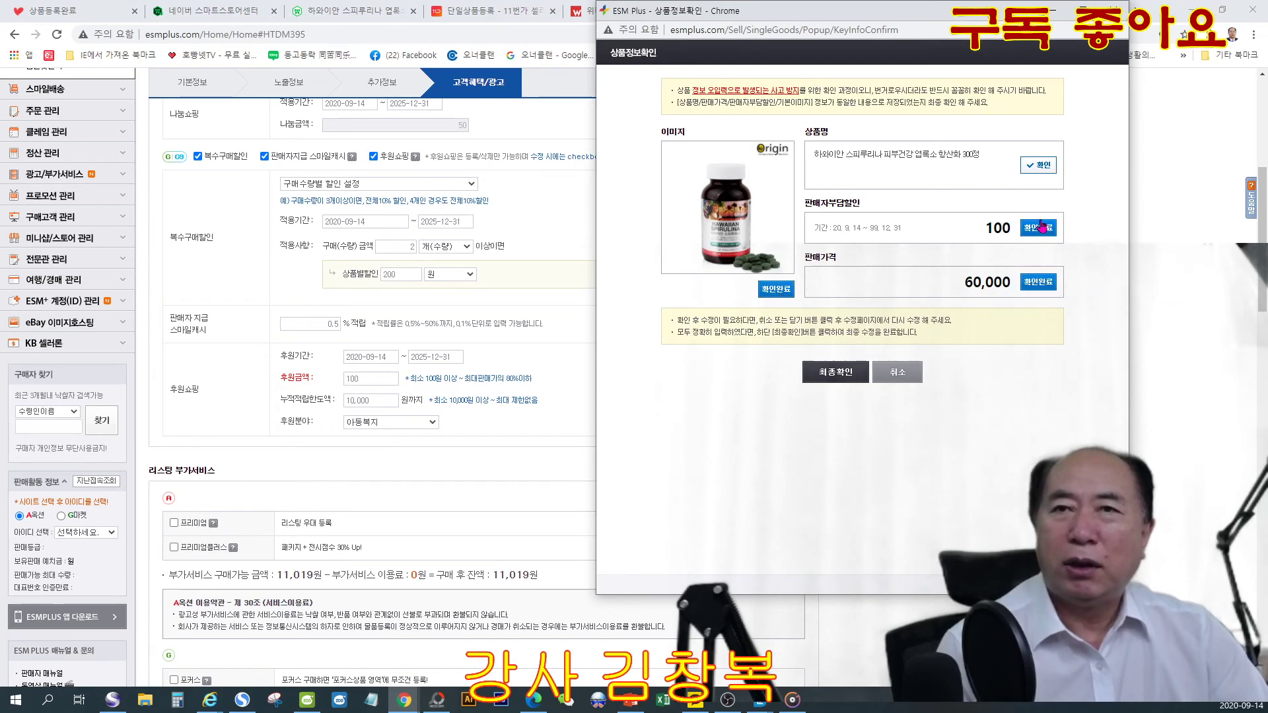
pyautogui.click(1040, 169)
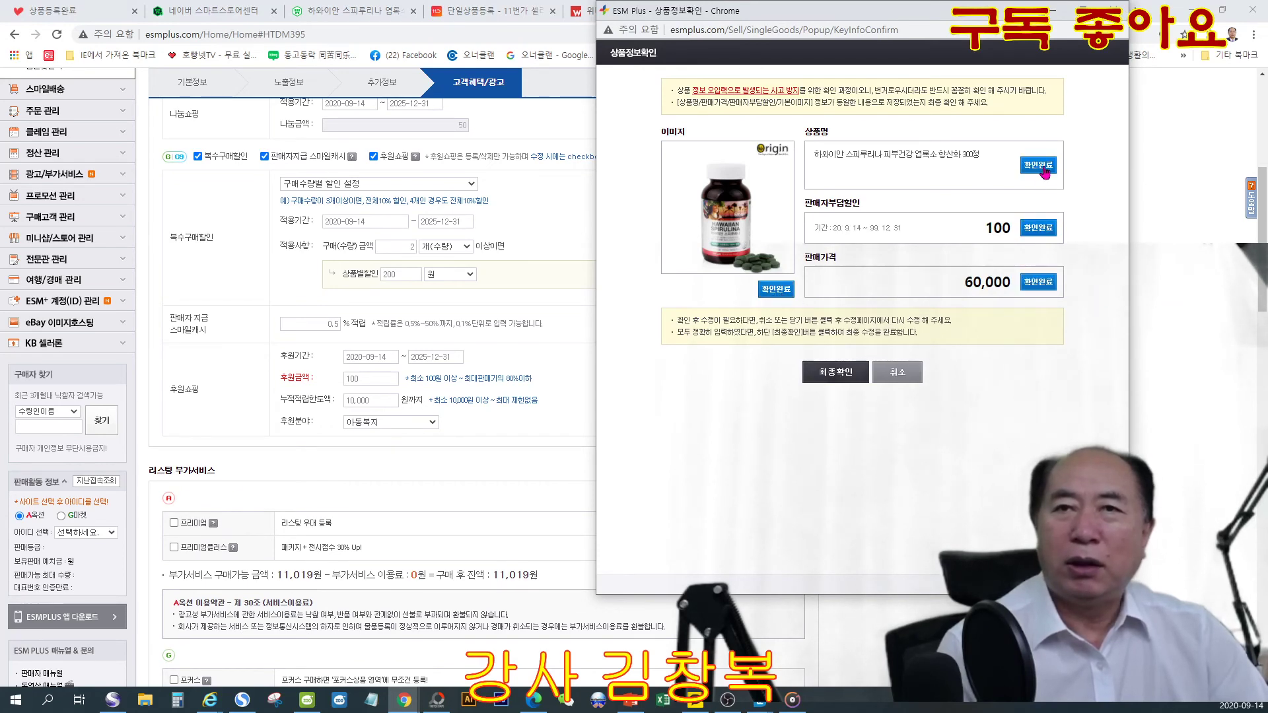
pyautogui.click(838, 379)
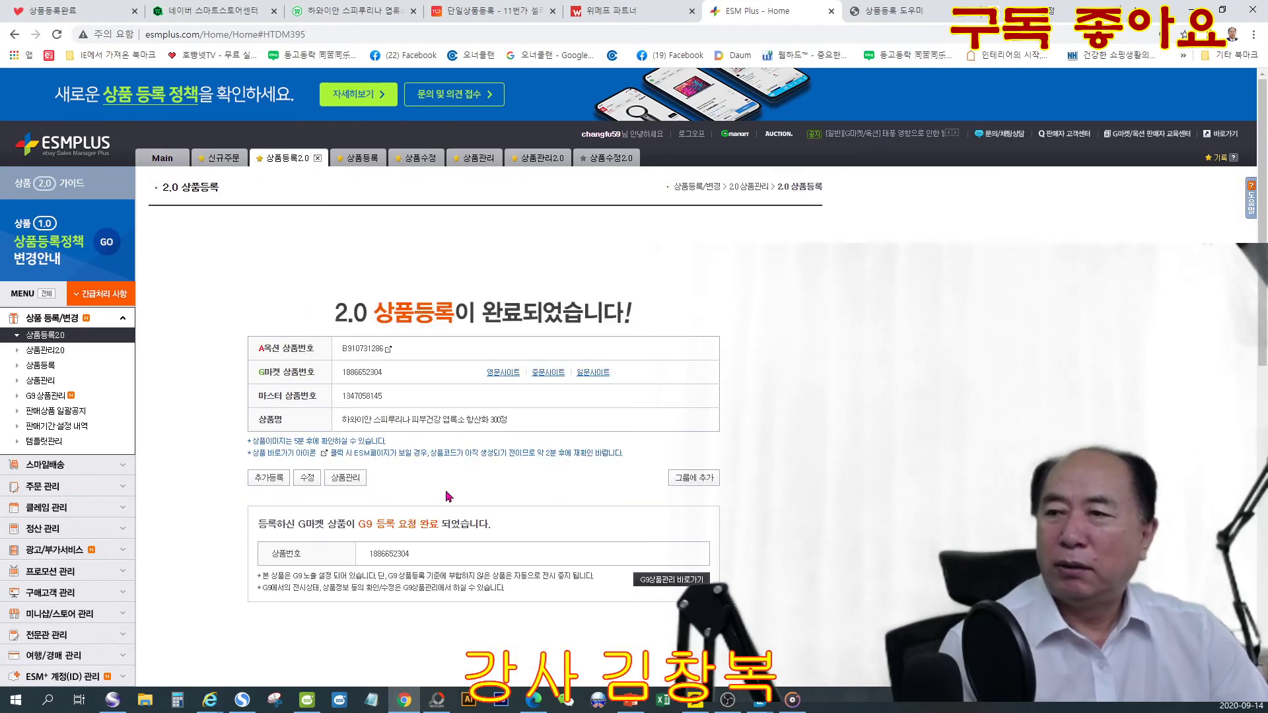
# Step: Open the registered product's Auction page and examine its delivery terms, detailed description images and main product information
pyautogui.click(389, 350)
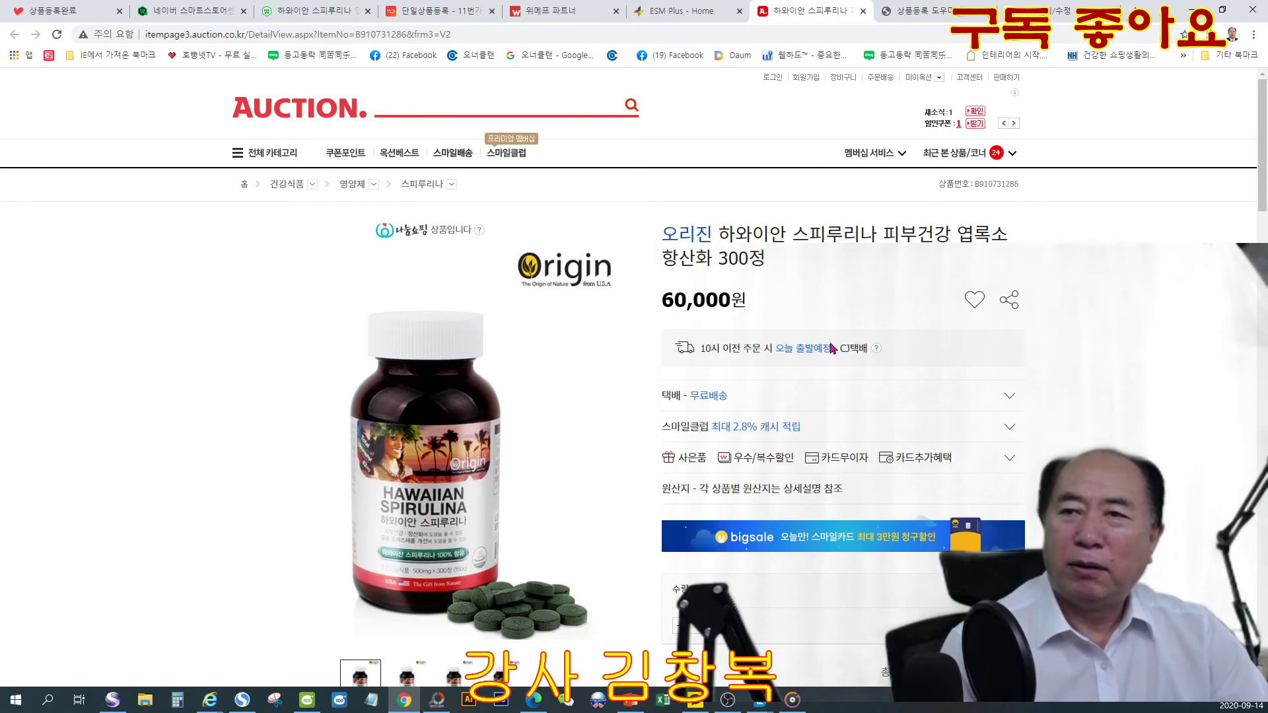
pyautogui.click(743, 400)
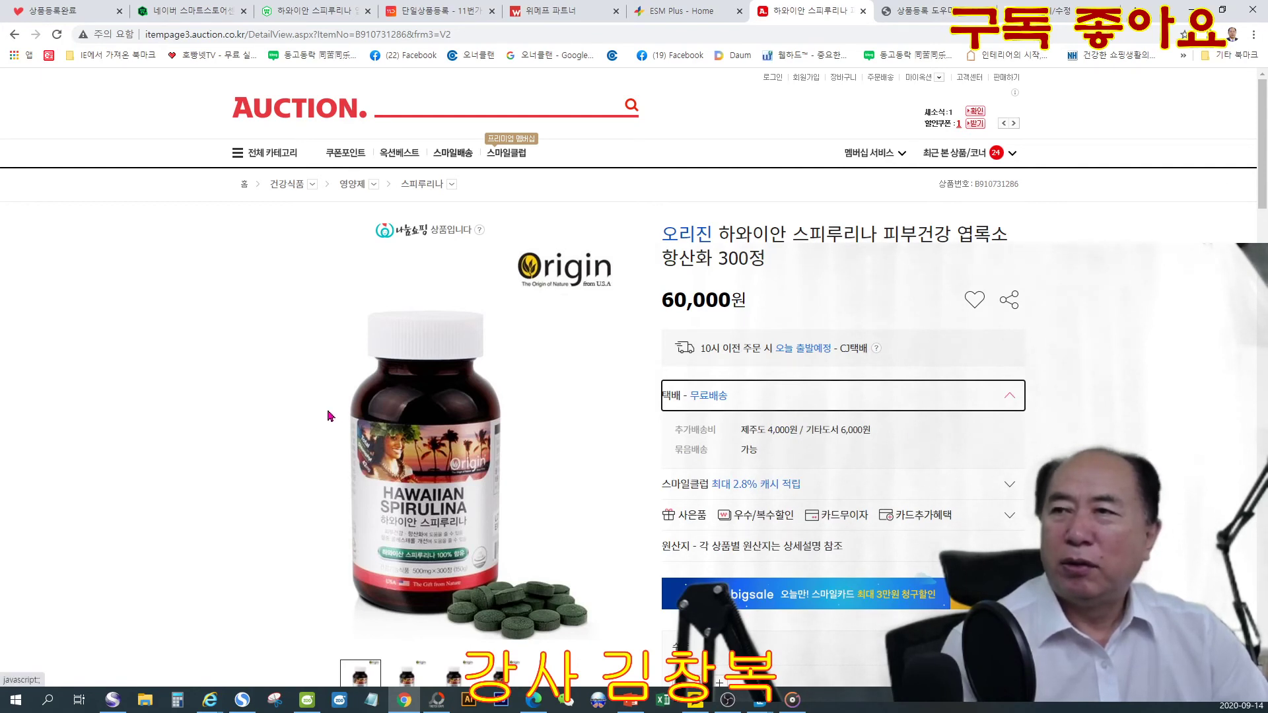
pyautogui.scroll(-6, 512, 411)
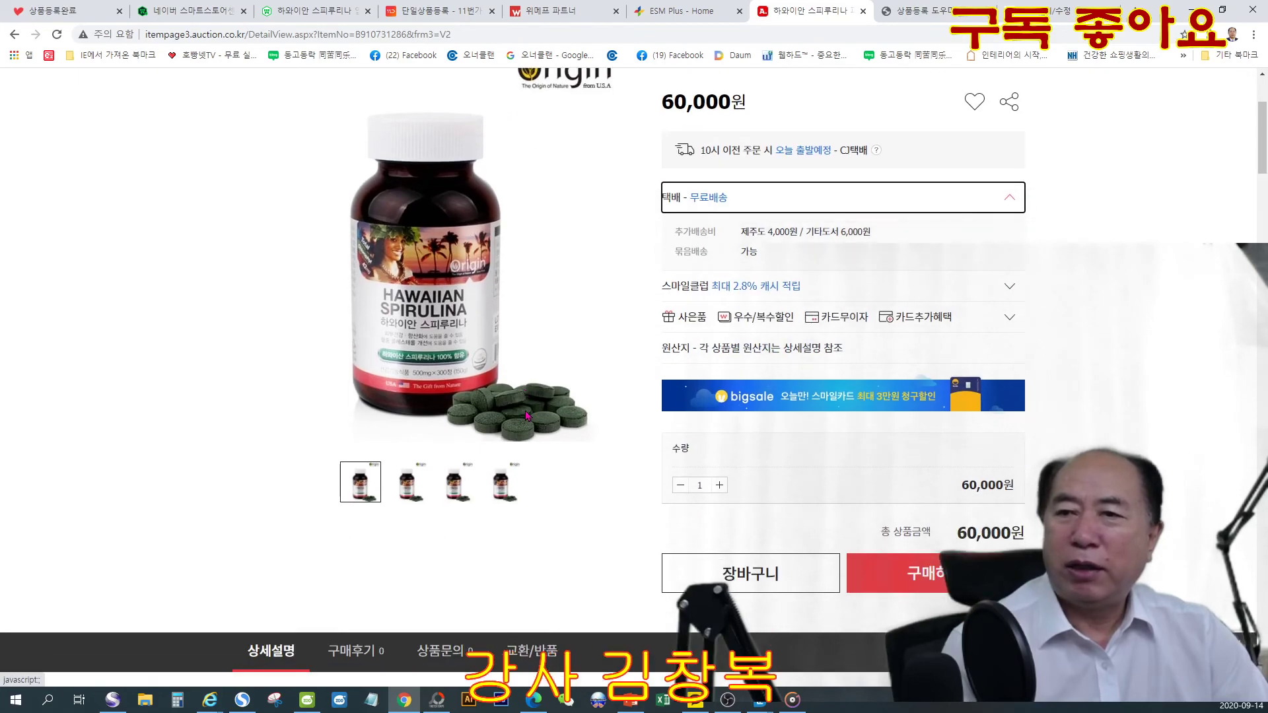
pyautogui.scroll(-10, 527, 415)
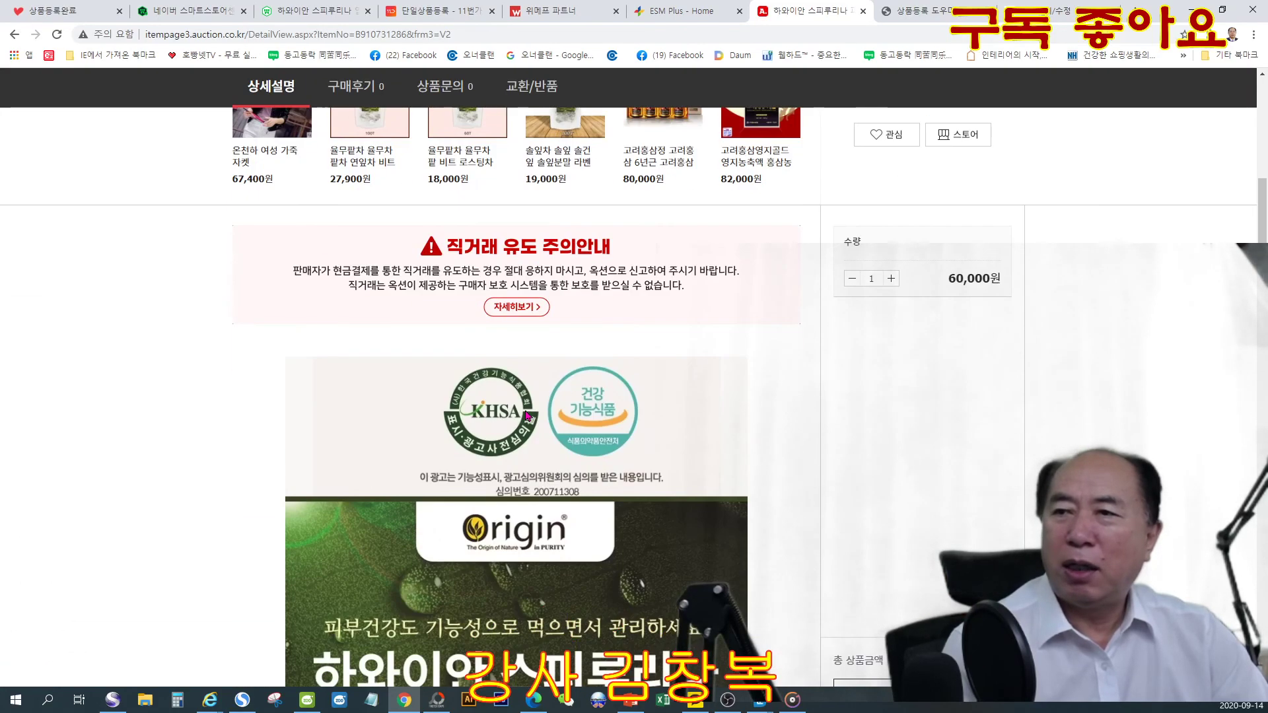
pyautogui.scroll(-12, 526, 415)
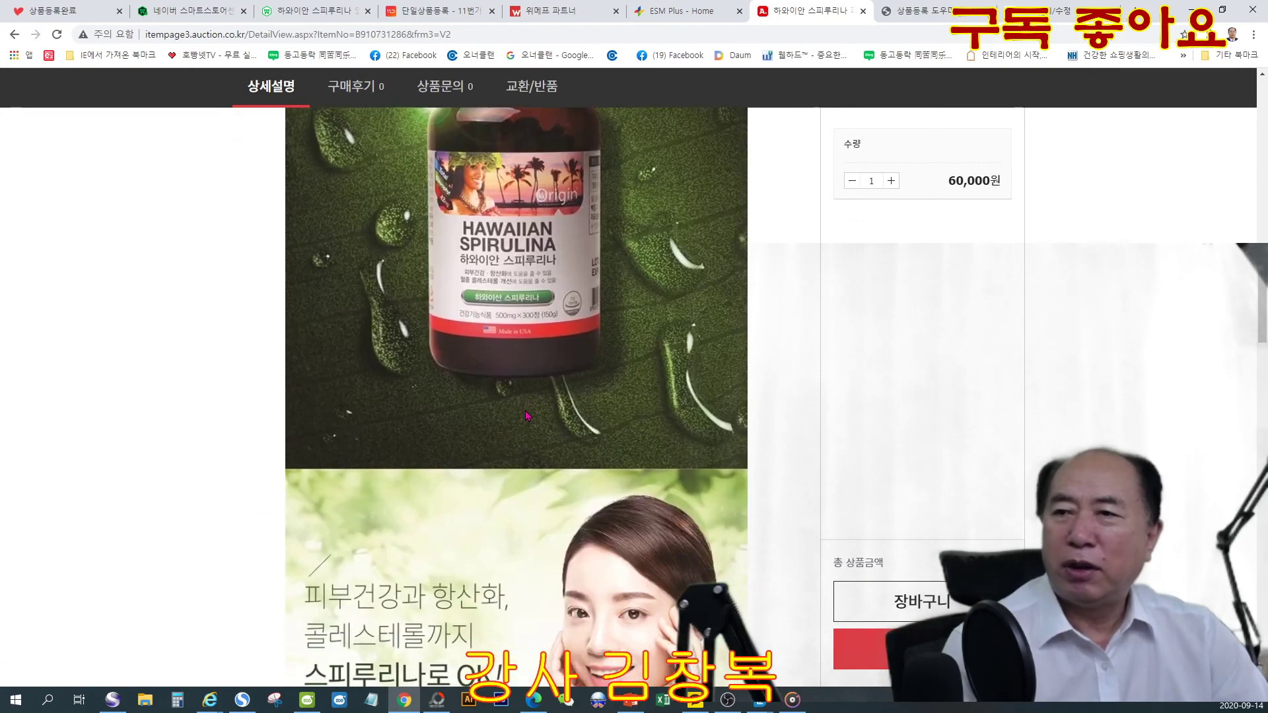
pyautogui.scroll(-11, 526, 414)
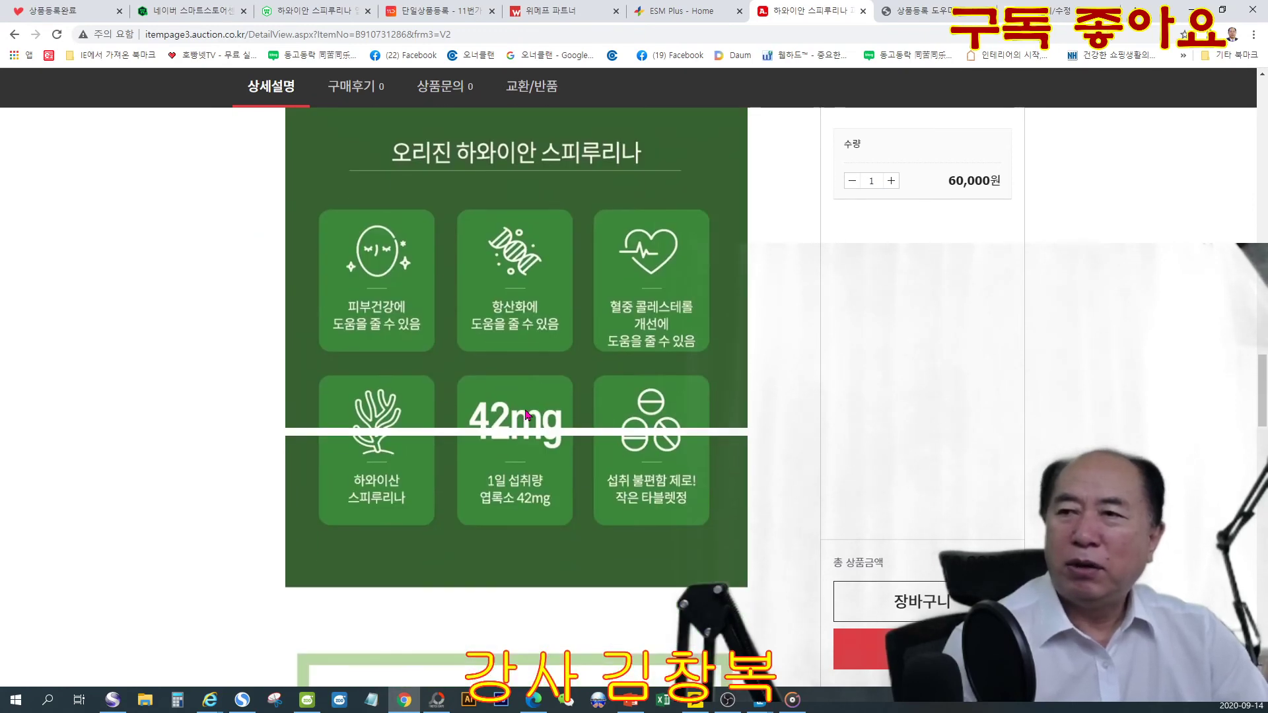
pyautogui.scroll(-9, 526, 410)
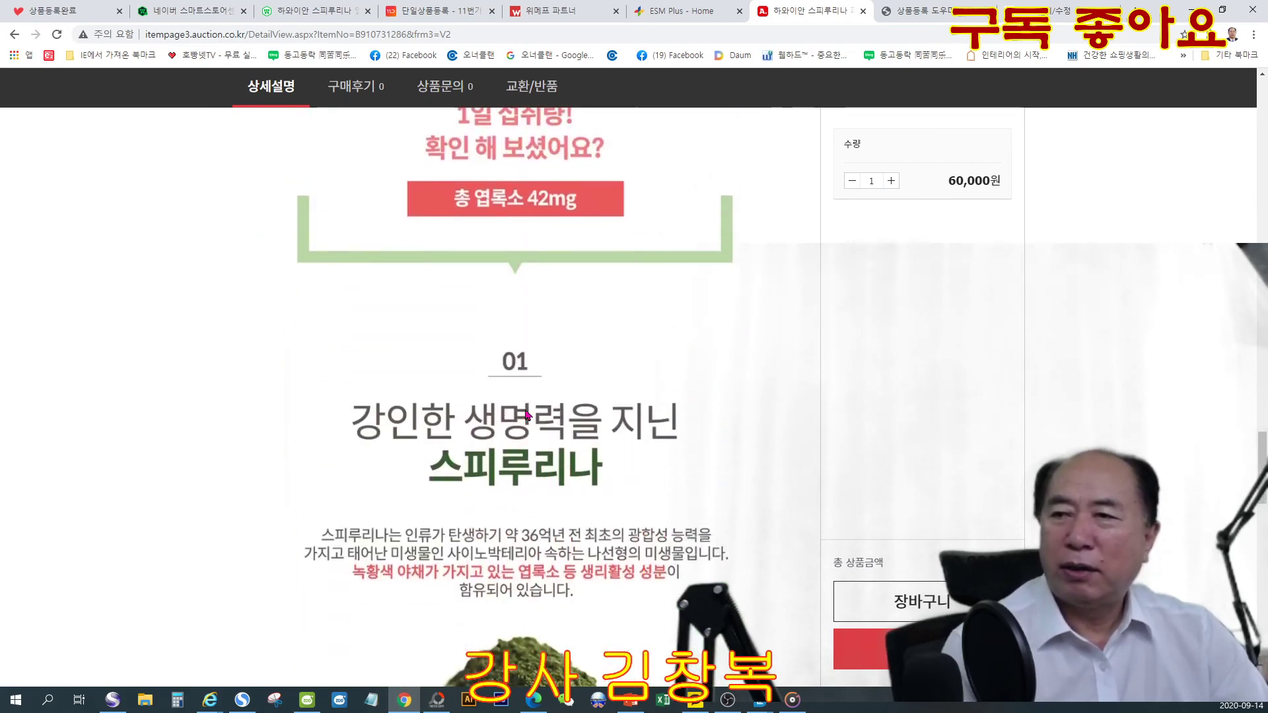
pyautogui.scroll(6, 523, 410)
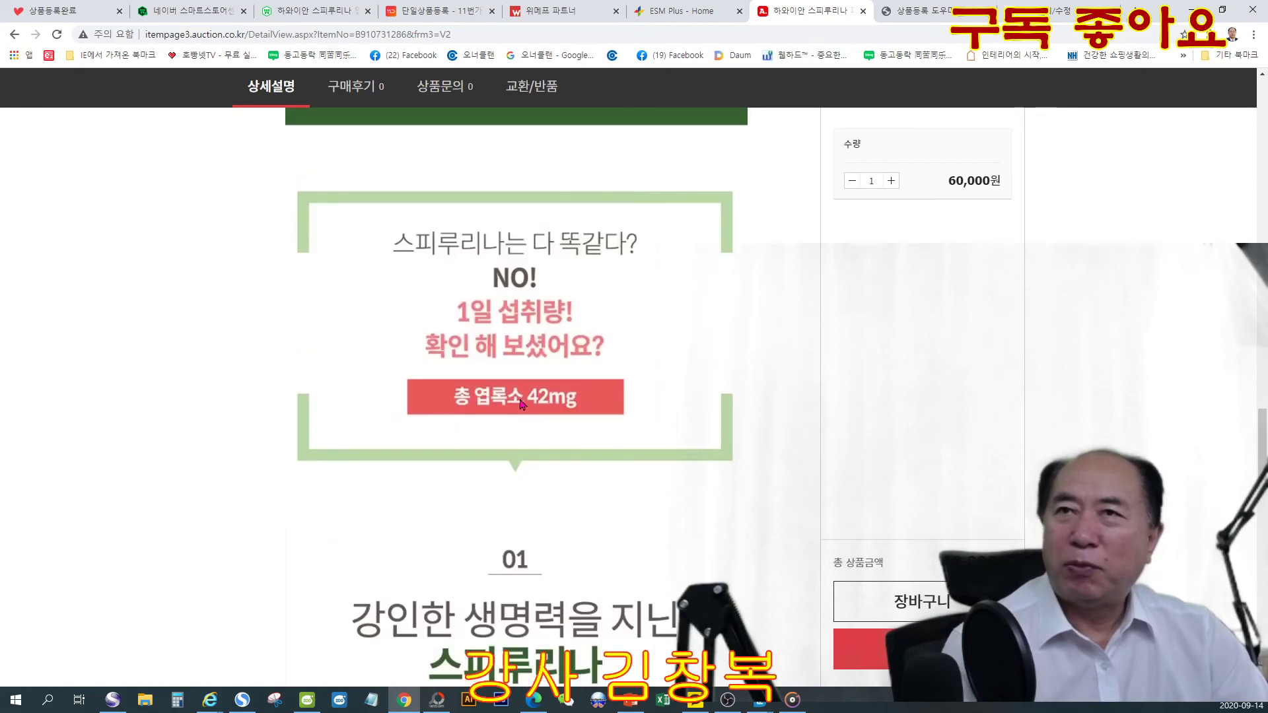
pyautogui.scroll(10, 520, 396)
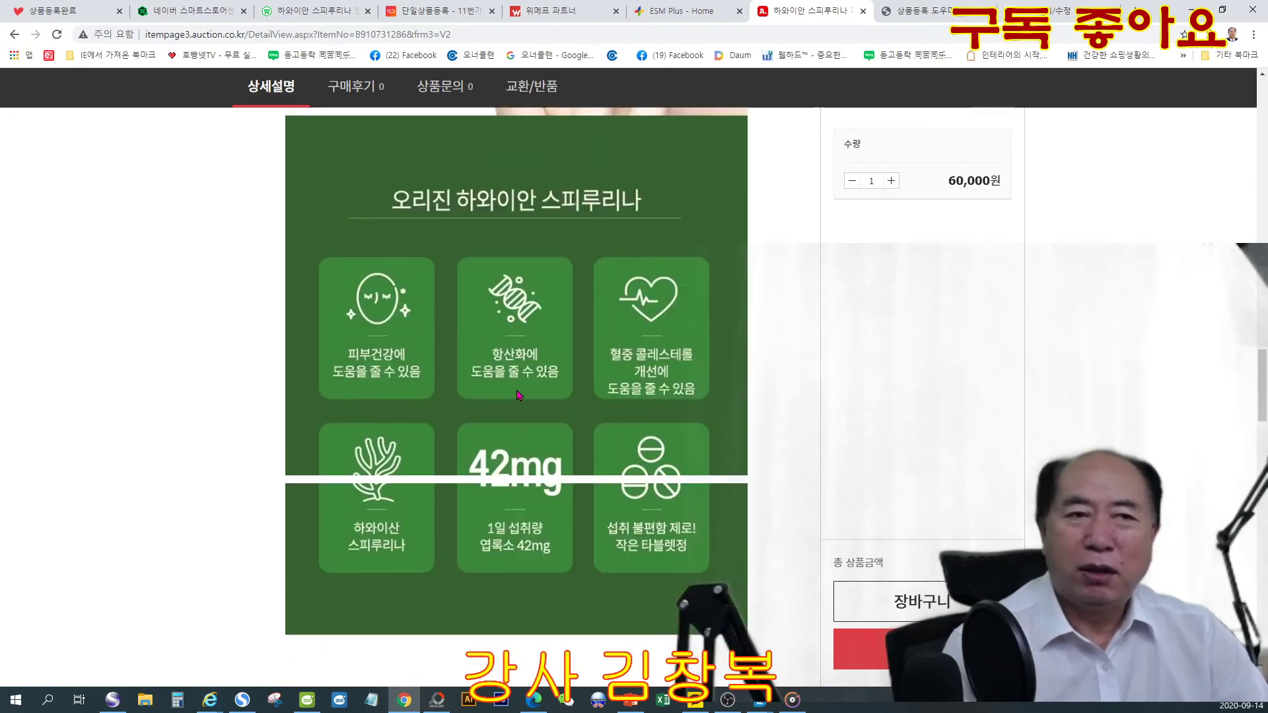
pyautogui.scroll(2, 519, 395)
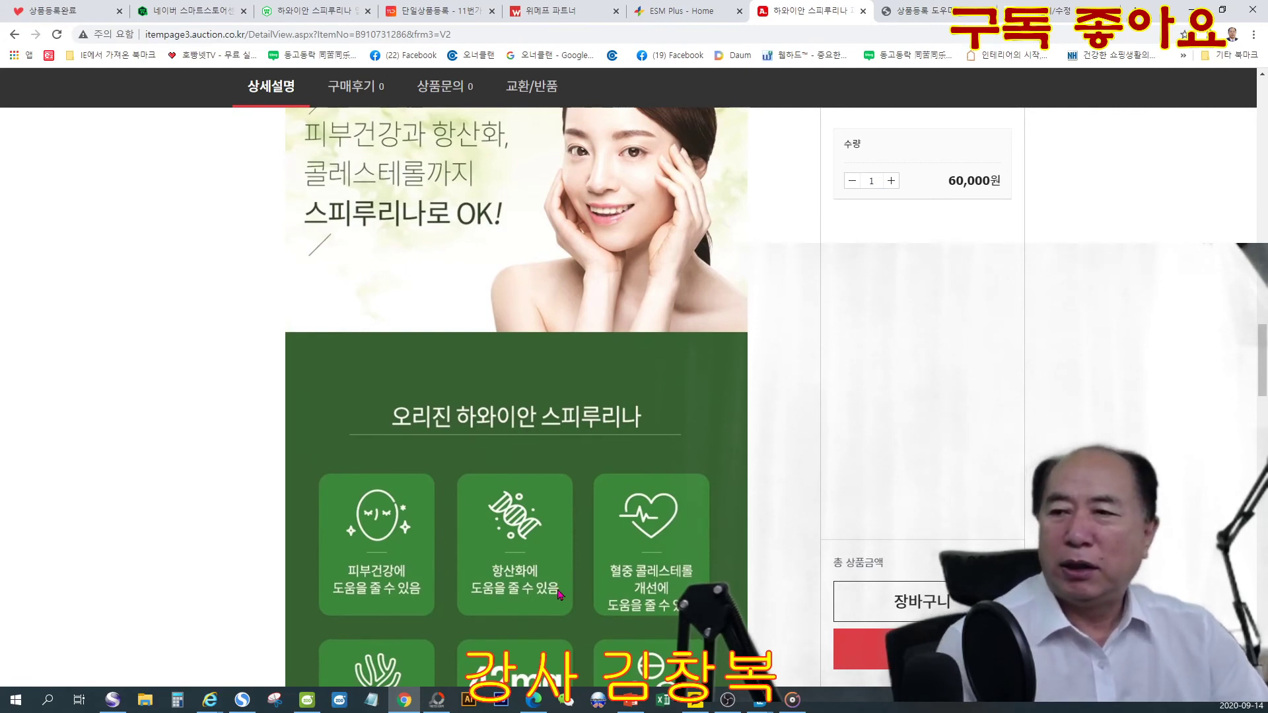
pyautogui.scroll(8, 637, 631)
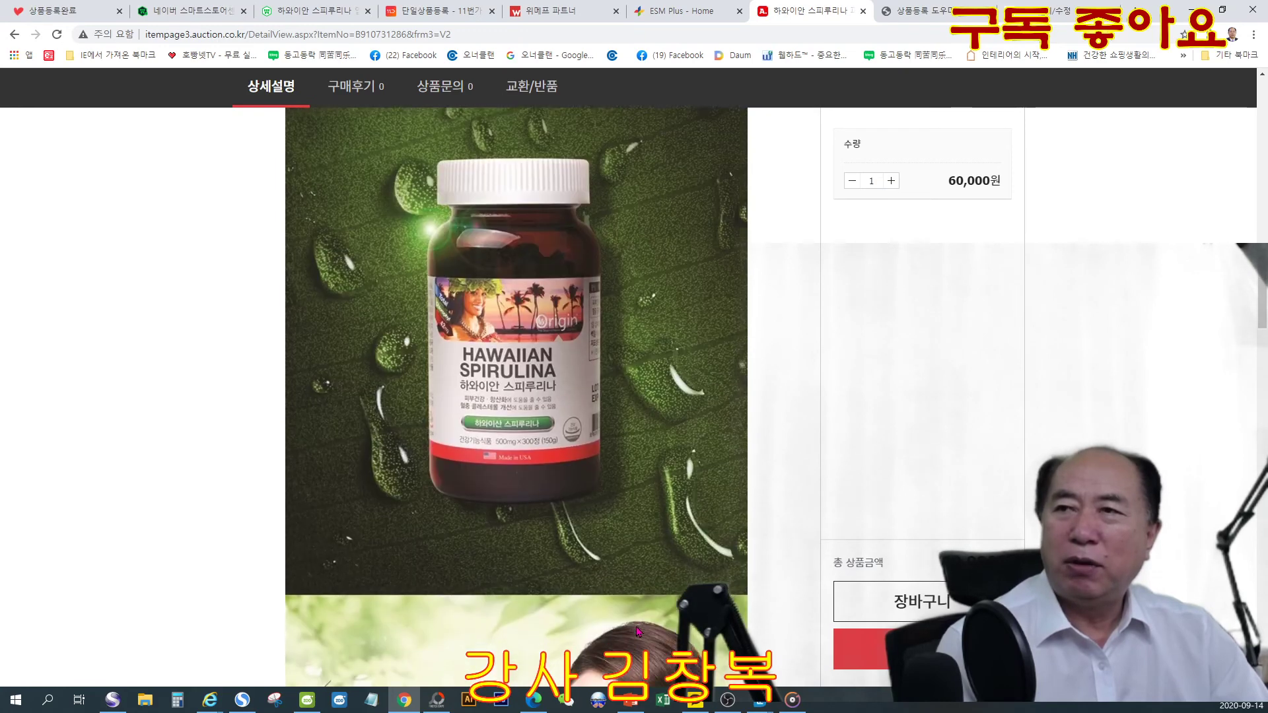
pyautogui.scroll(3, 637, 630)
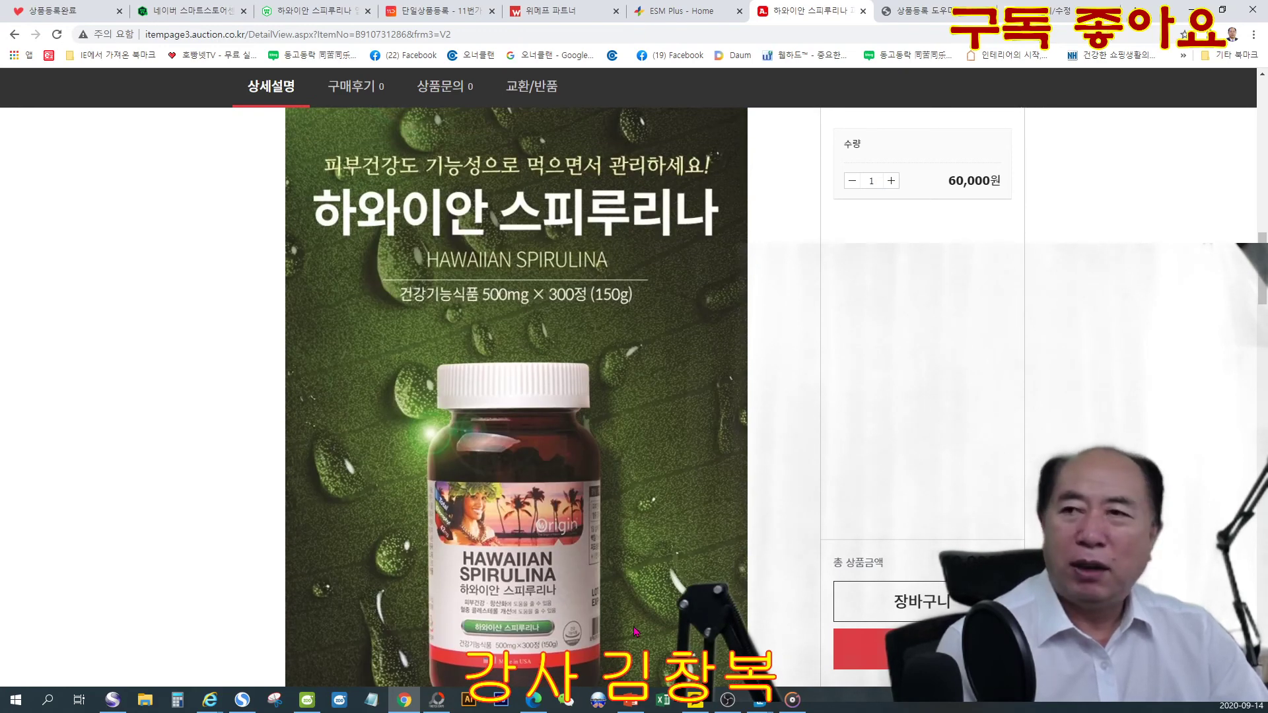
pyautogui.scroll(2, 635, 632)
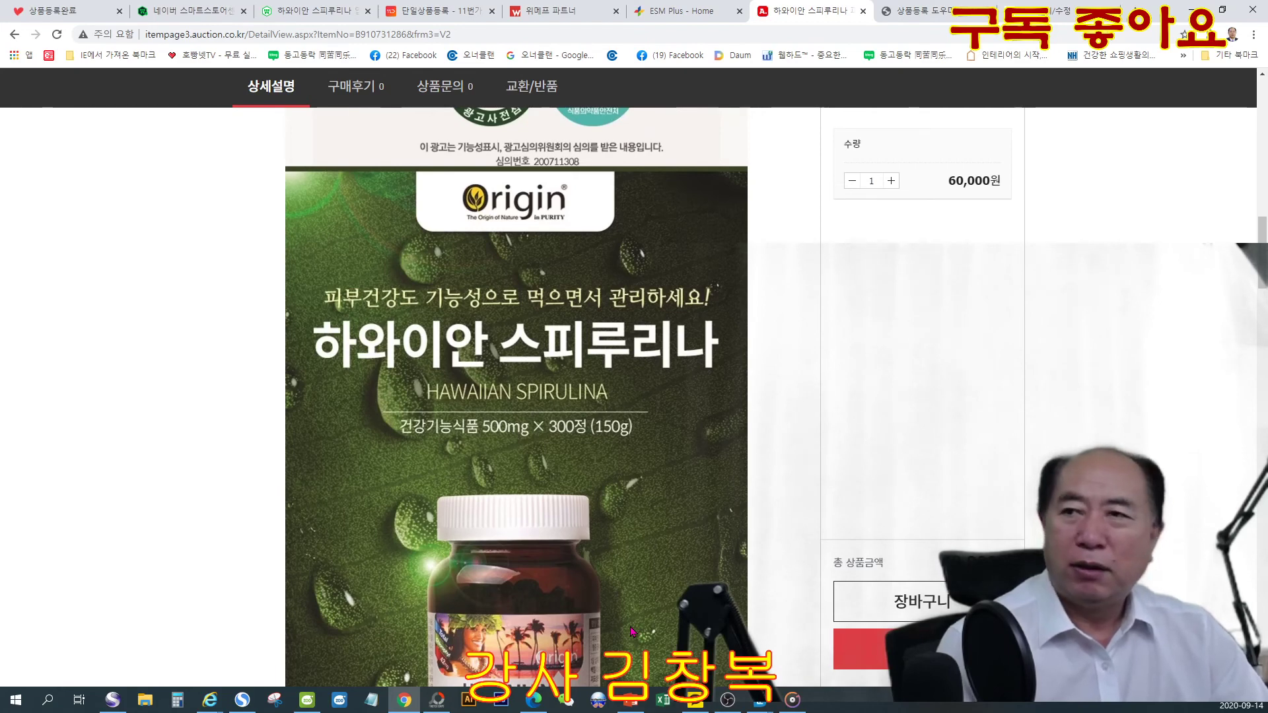
pyautogui.scroll(4, 637, 647)
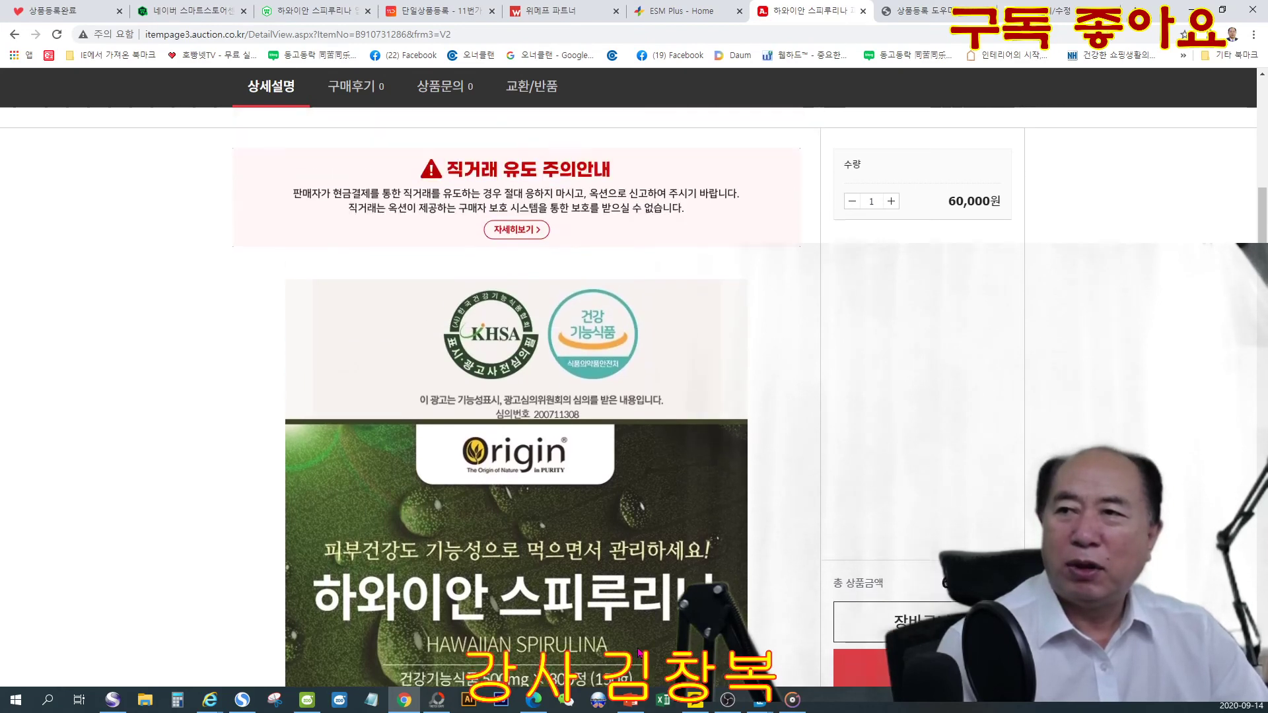
pyautogui.scroll(4, 638, 653)
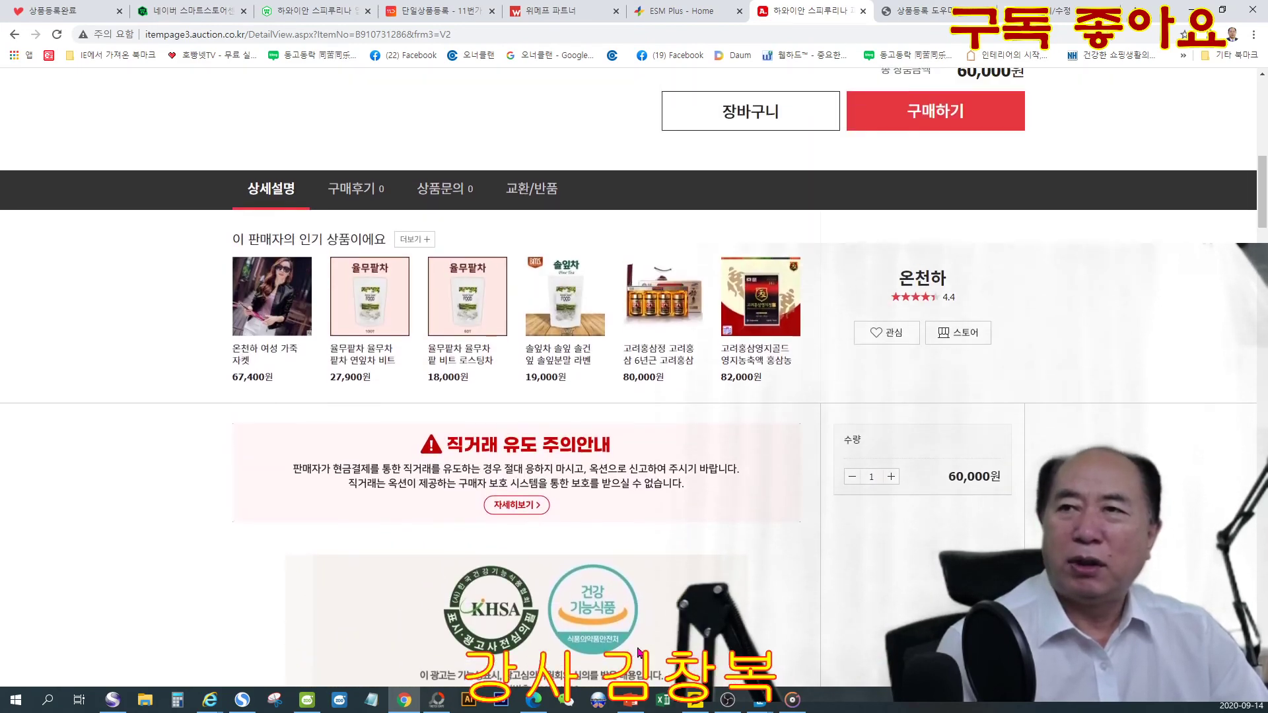
pyautogui.scroll(8, 637, 652)
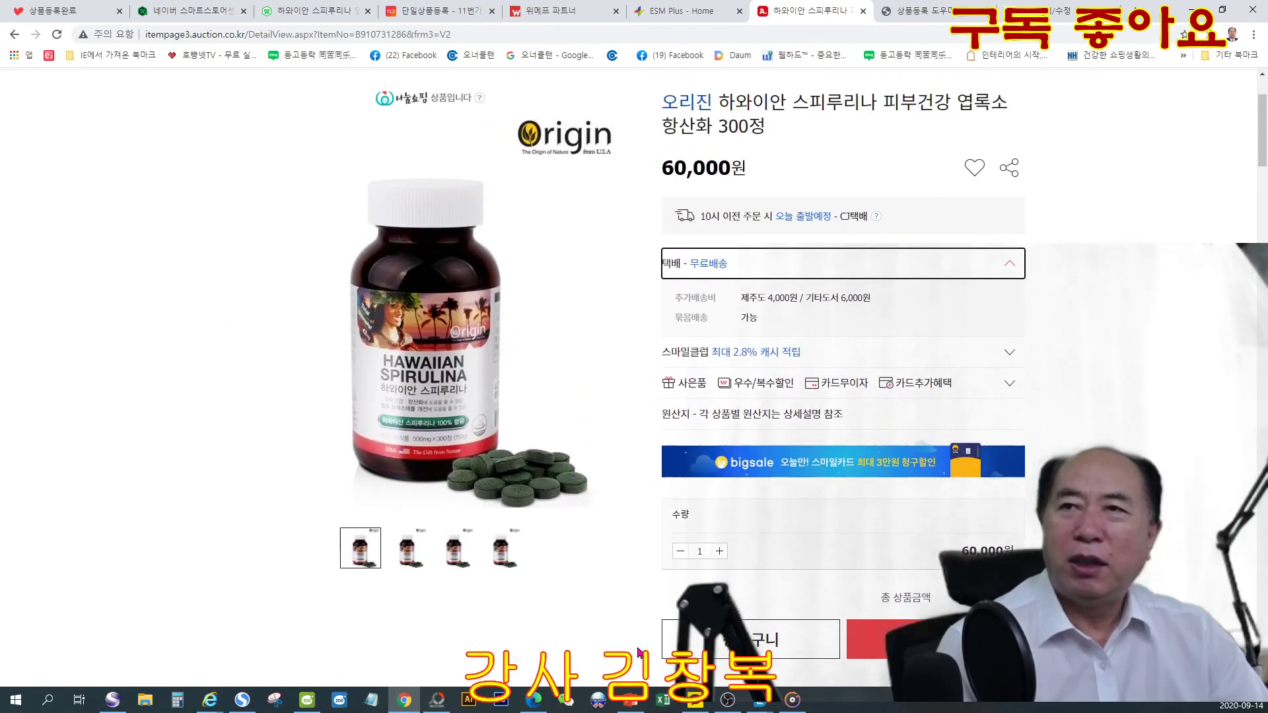
pyautogui.scroll(1, 638, 652)
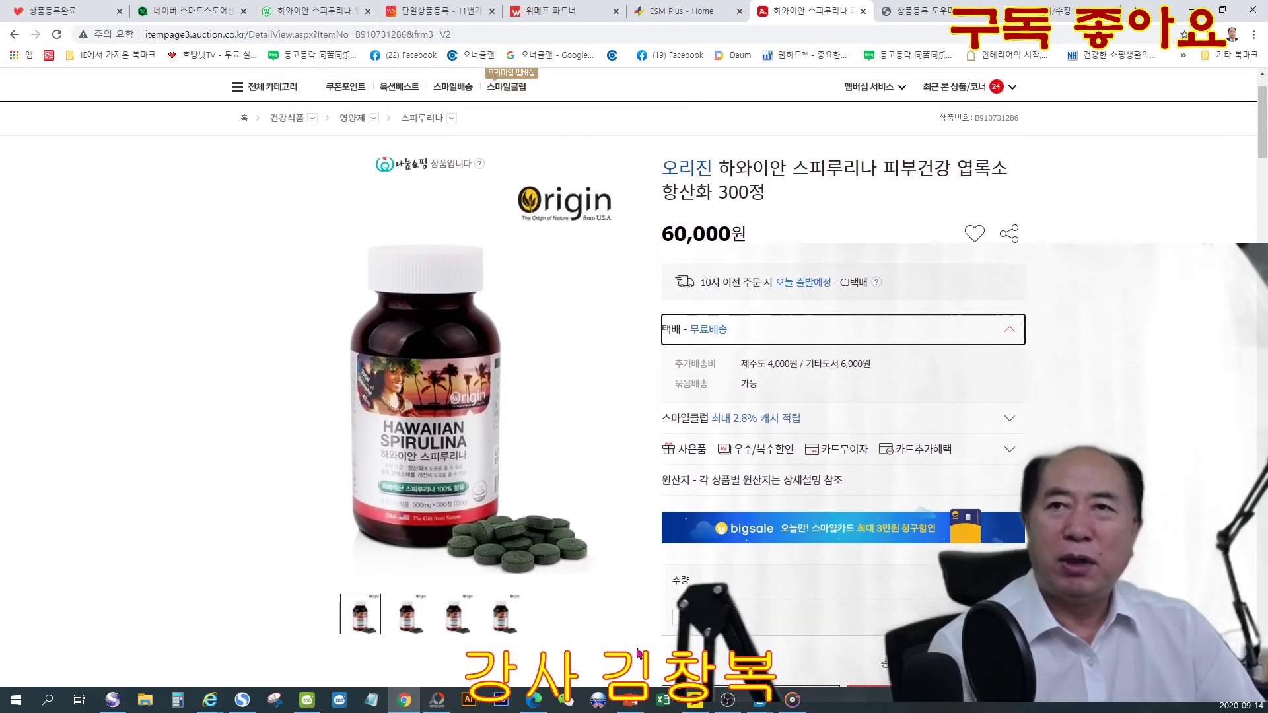